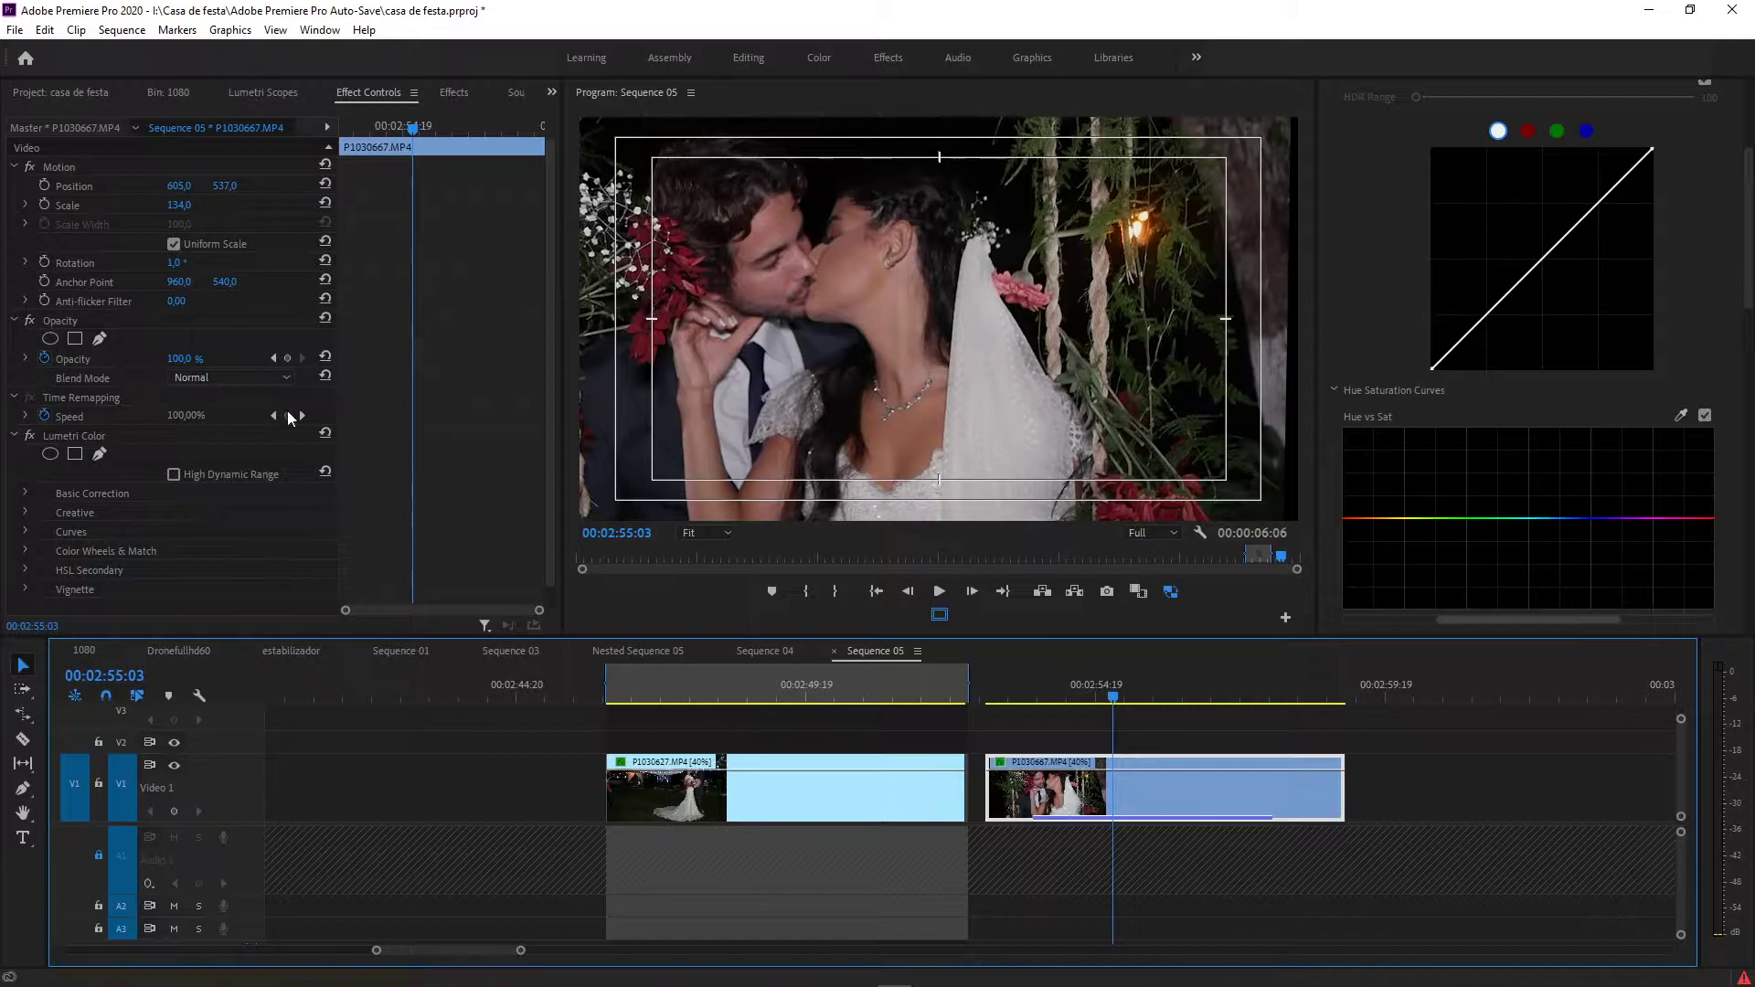
Step: Reset the scale and position of clip P1030667.MP4, and reset the position of clip P1030627.MP4
click(325, 203)
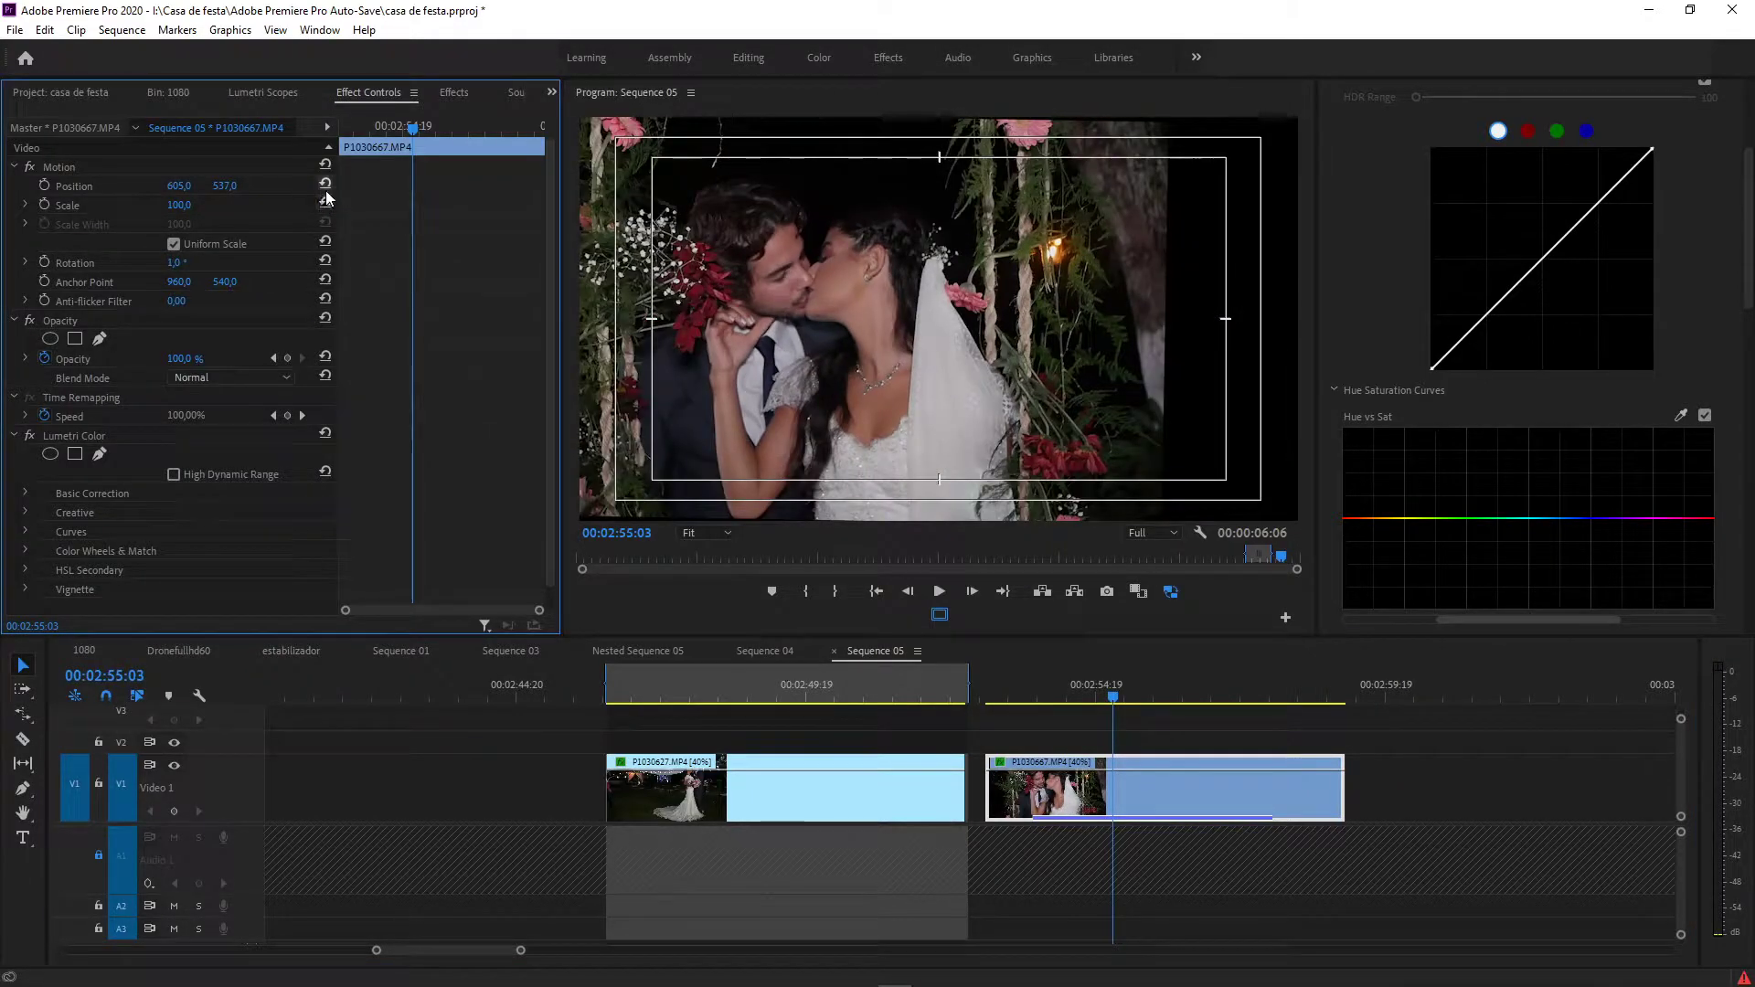
click(324, 183)
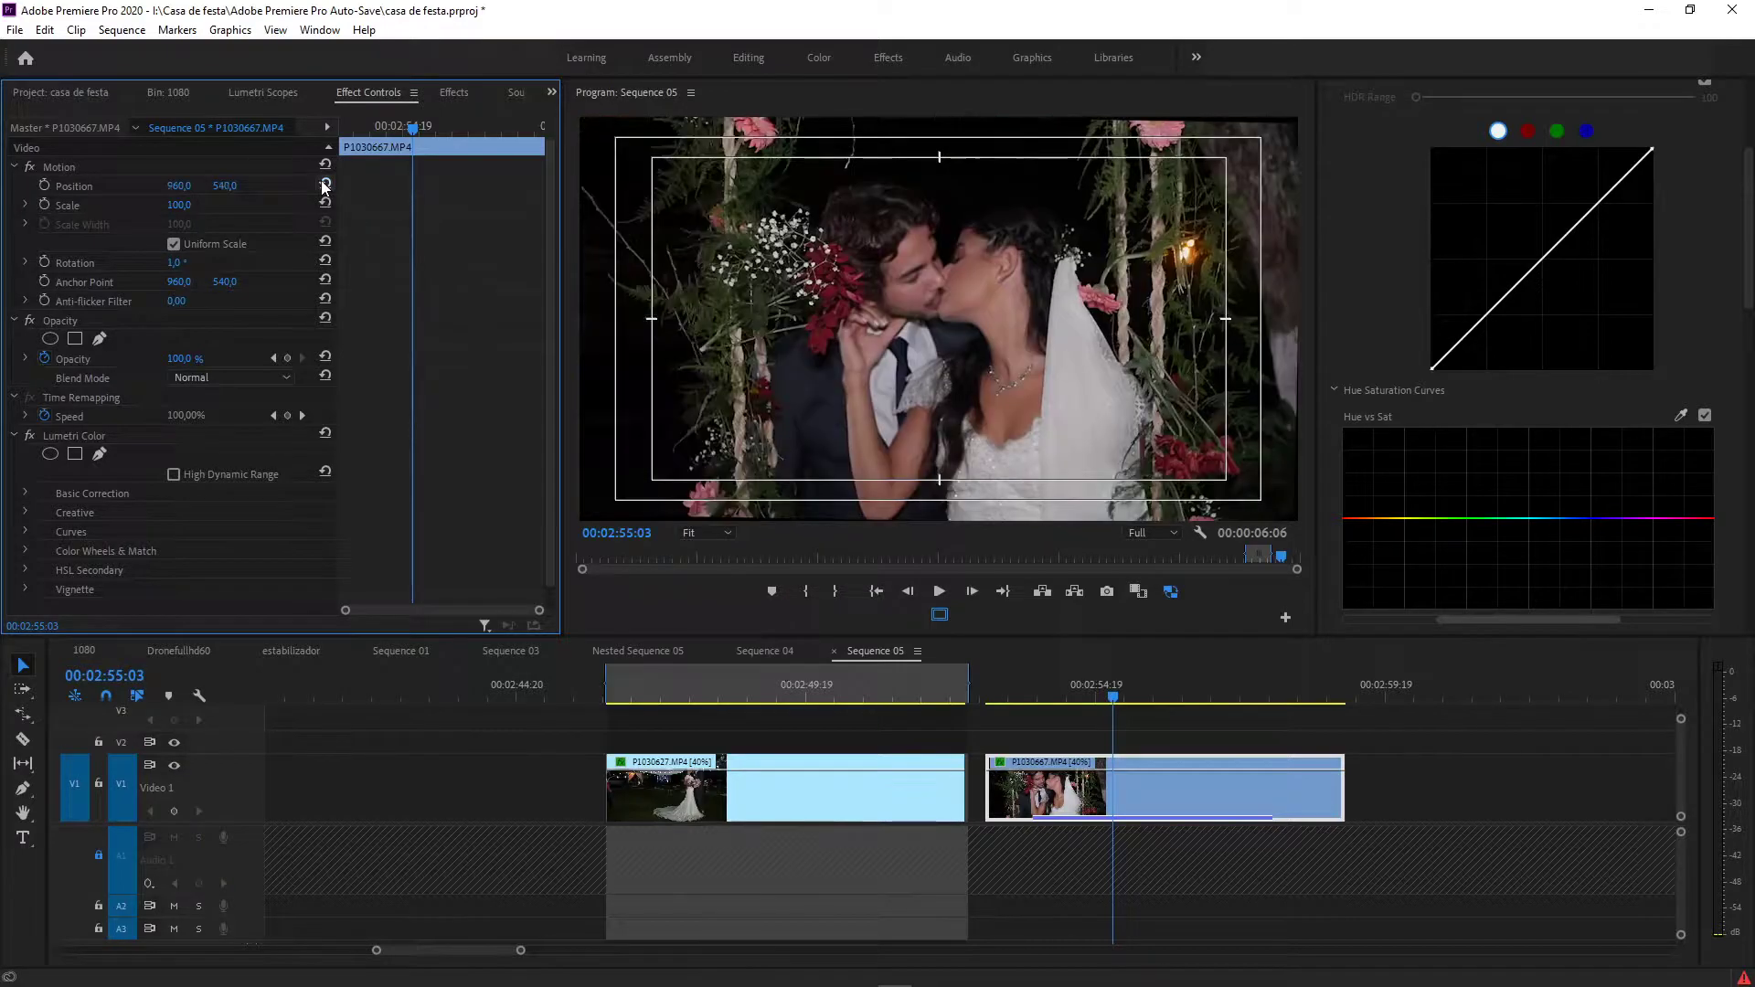
click(854, 681)
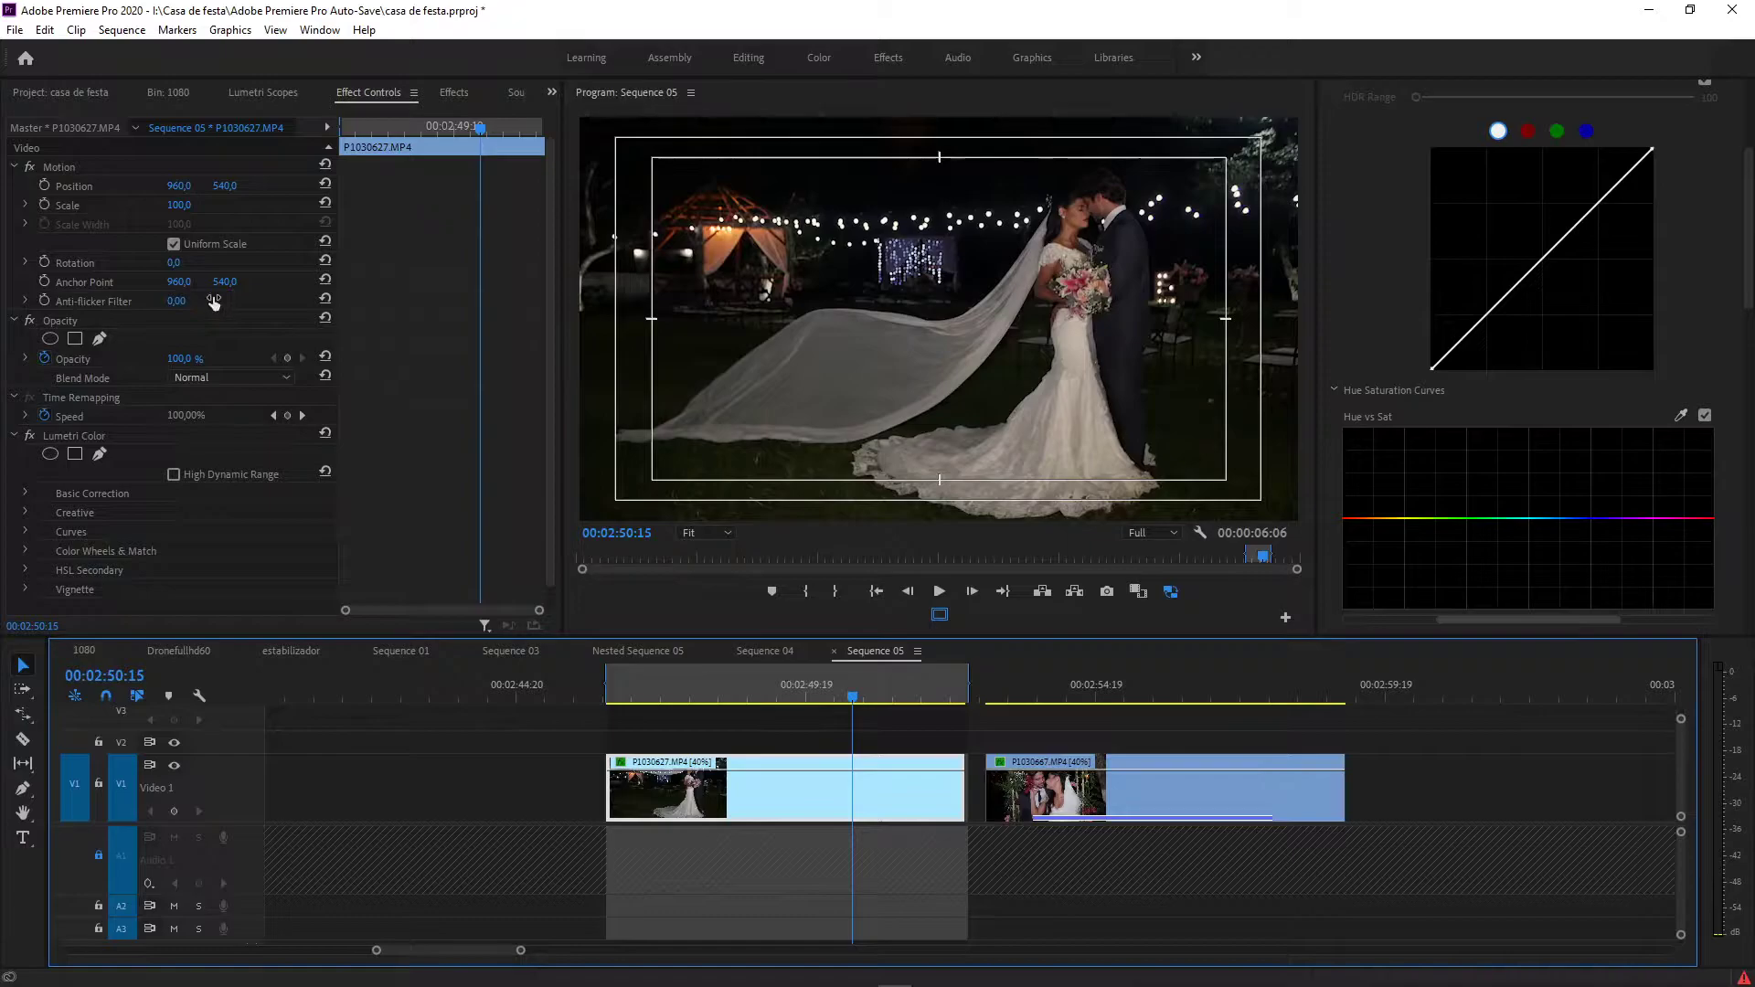
click(326, 184)
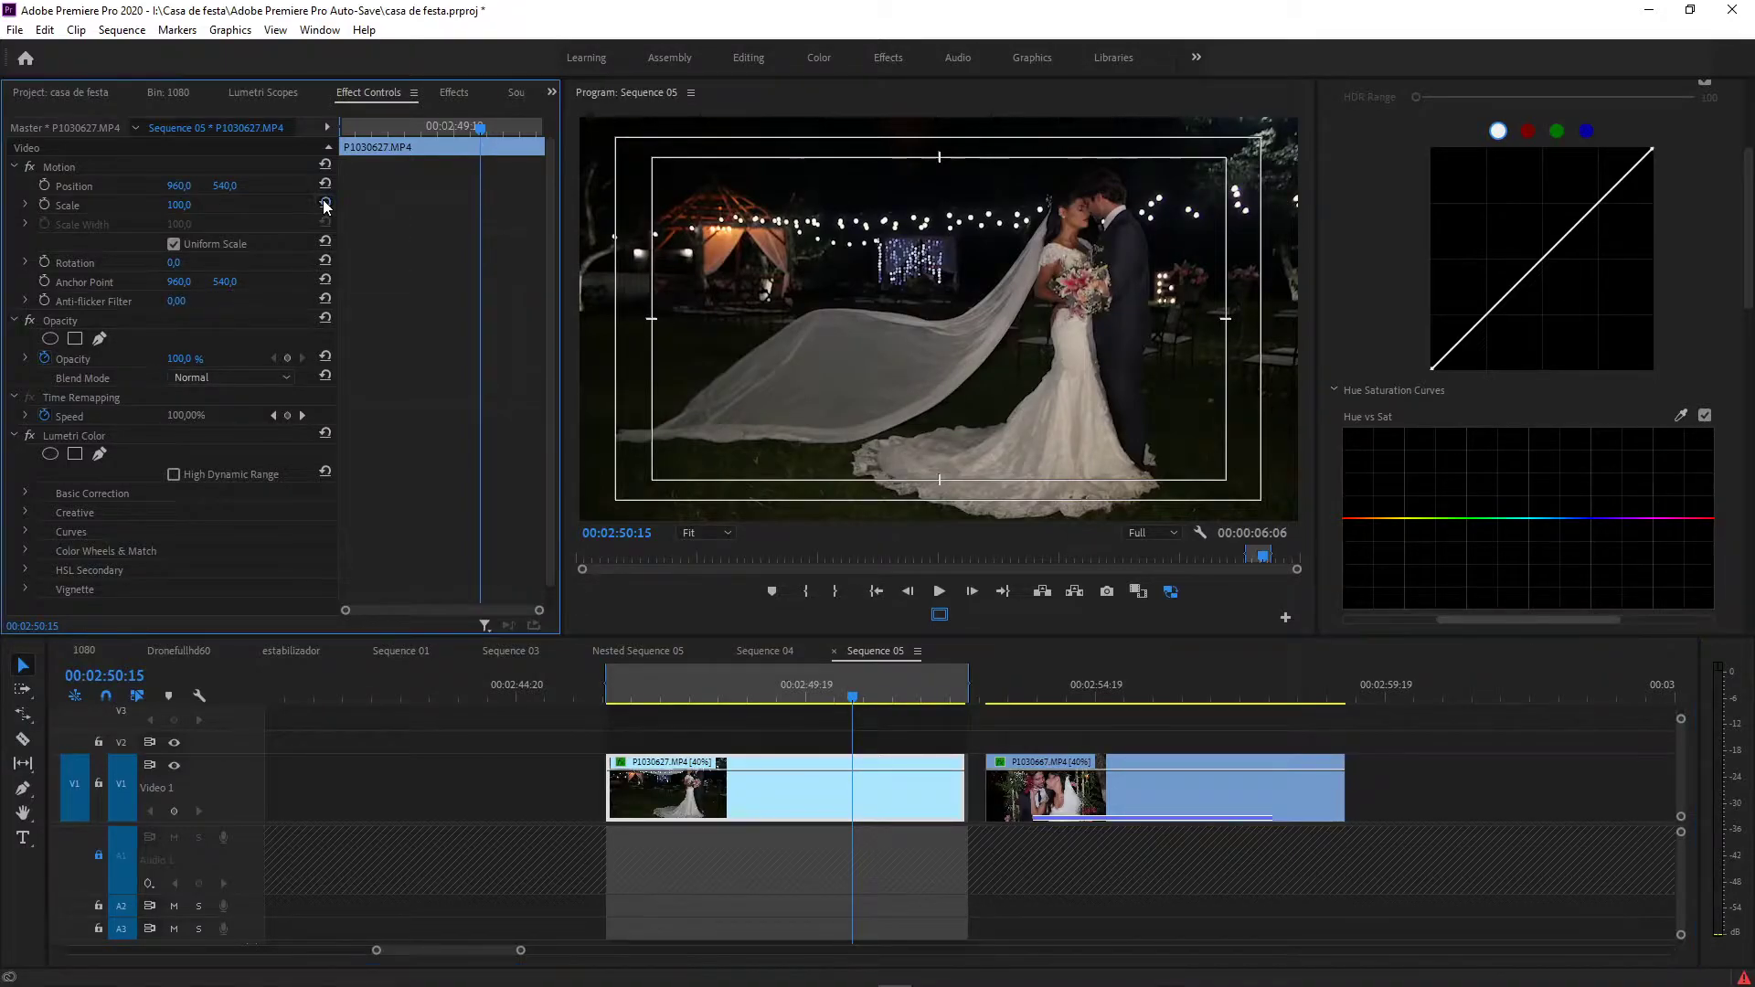
Step: Preview both clips, and stack P1030667.MP4 on track V2 directly above P1030627.MP4
click(837, 671)
key(space)
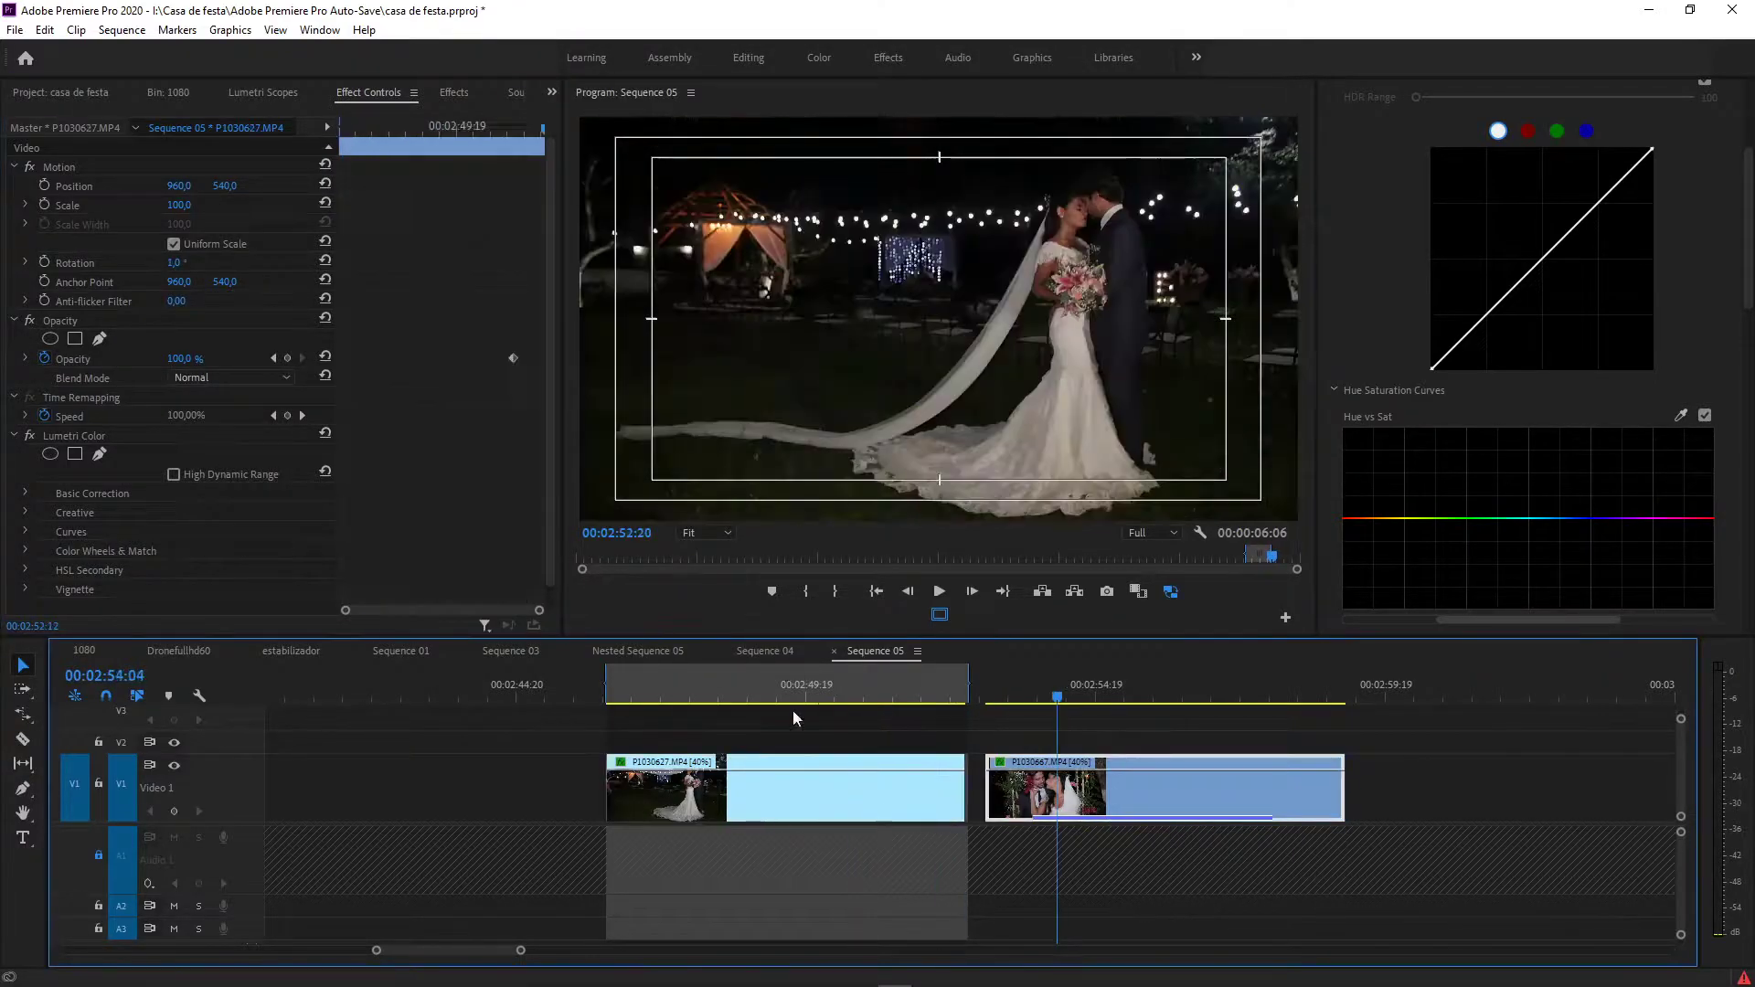
click(996, 711)
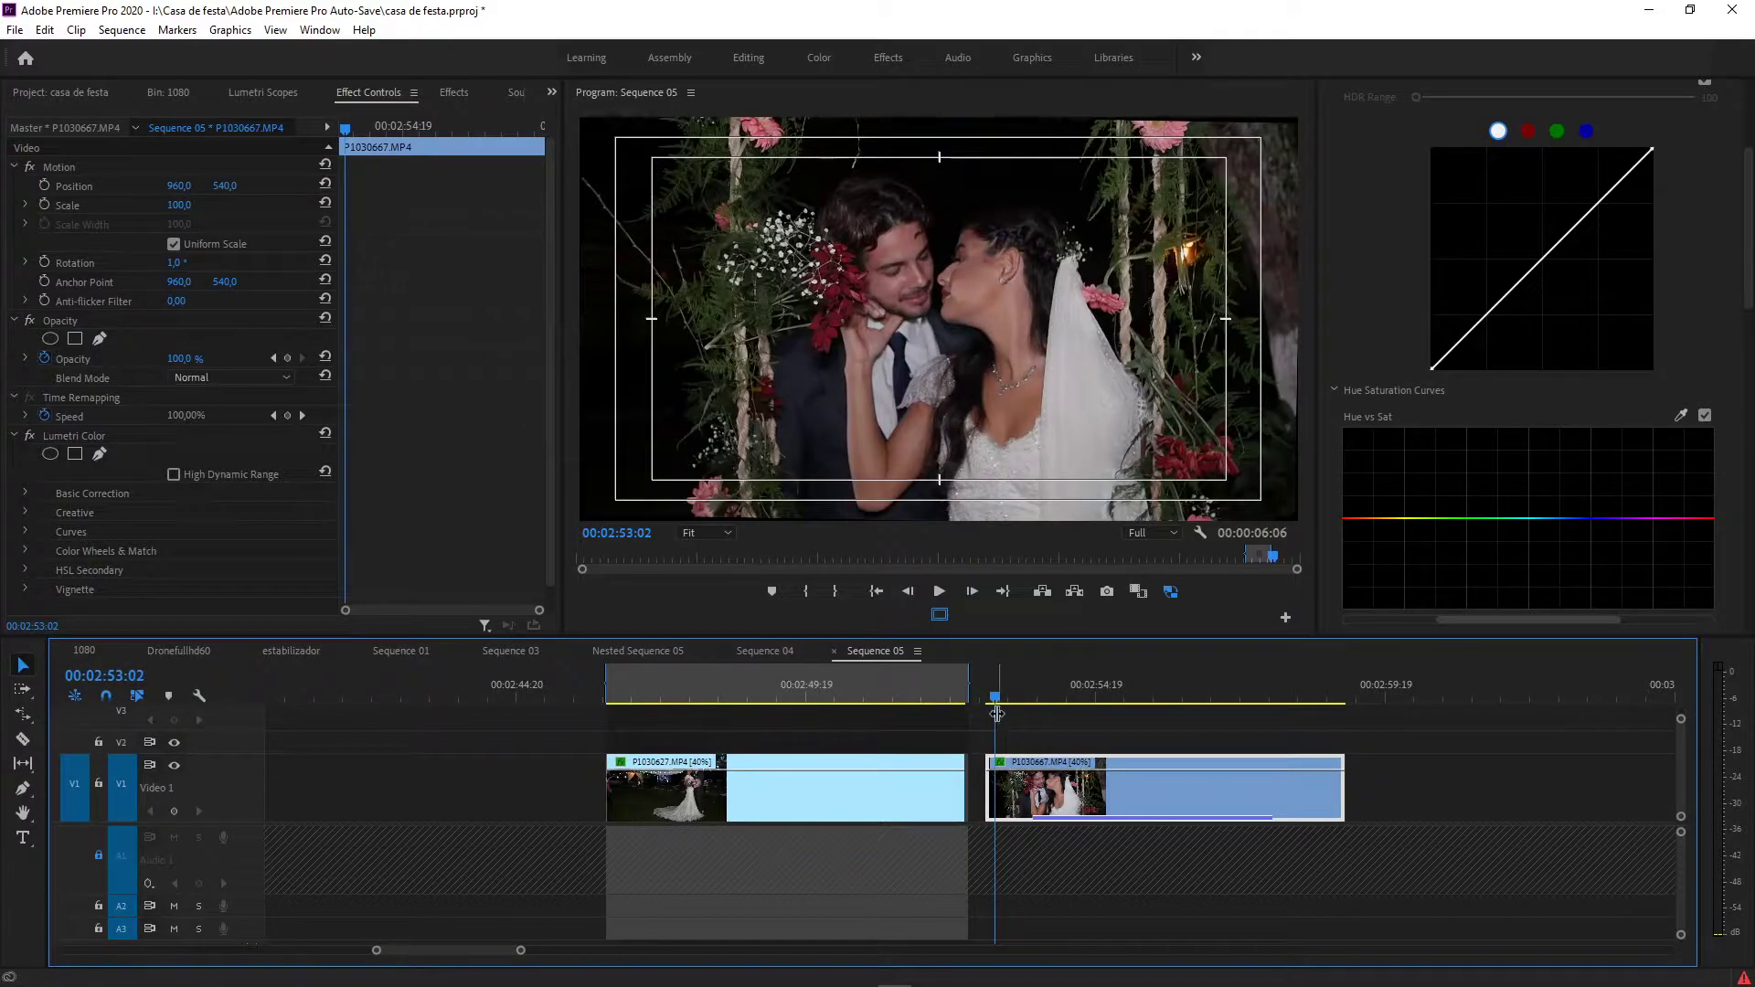
drag(1081, 797, 710, 697)
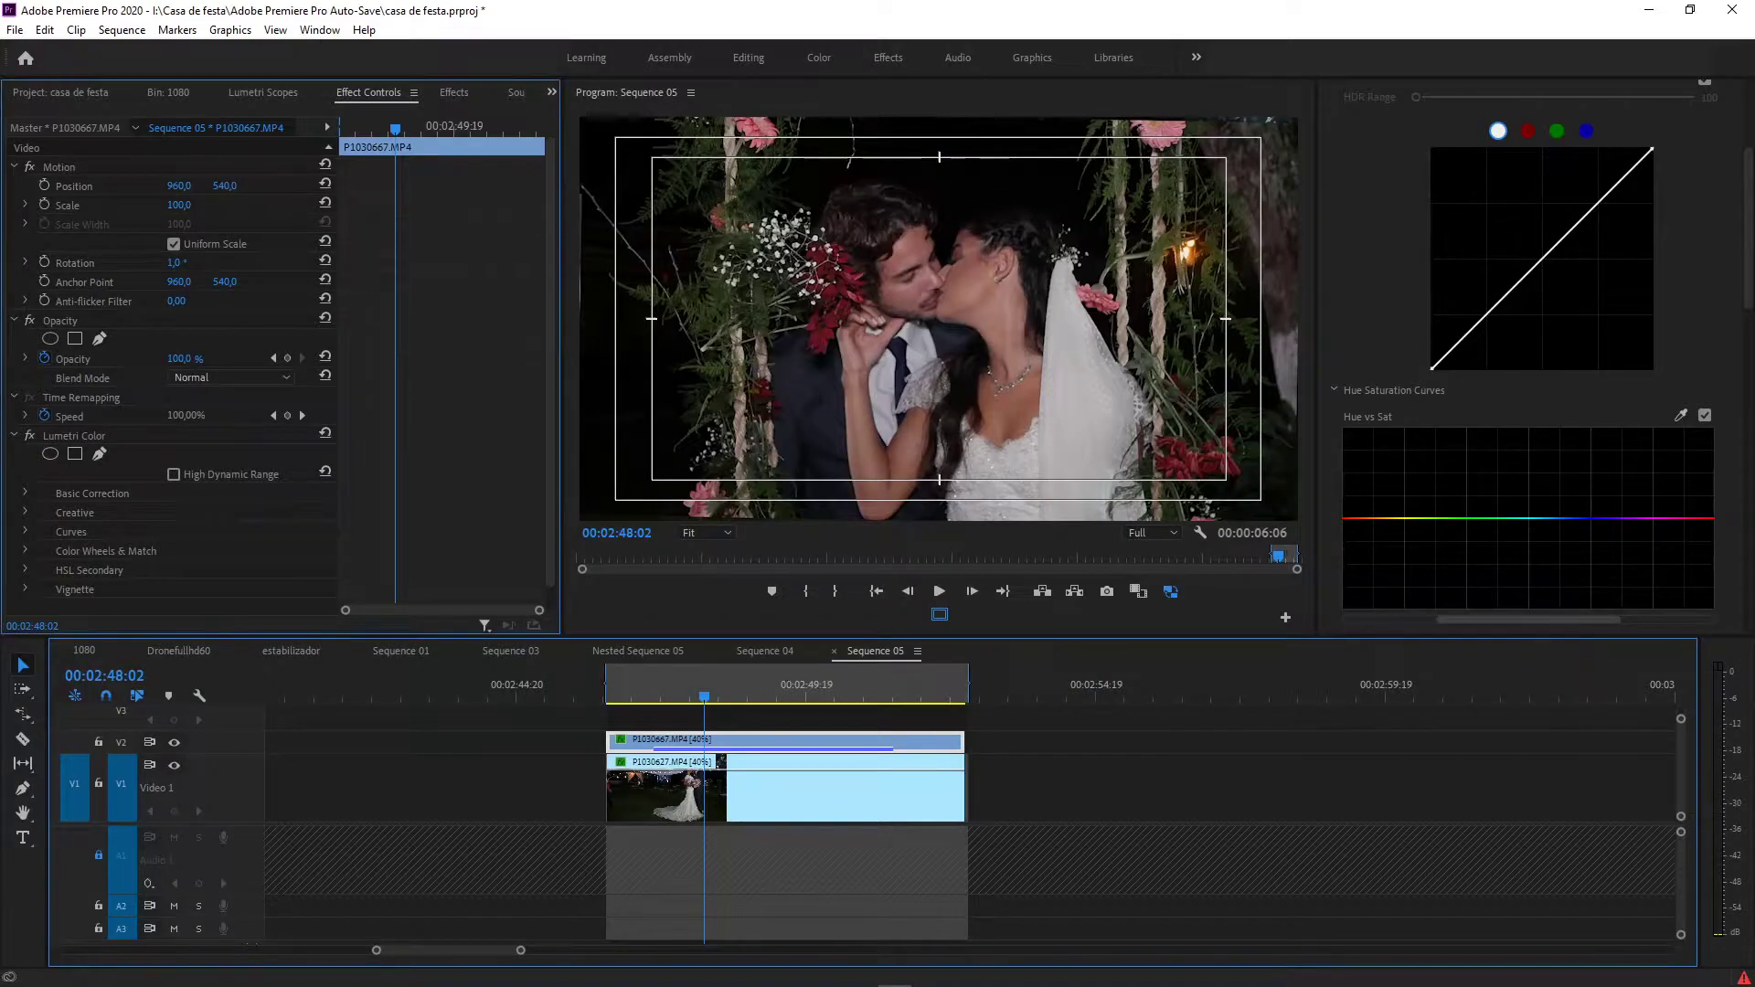
Step: Set the upper clip's opacity to 79%, its horizontal position to 636 and its scale to 126
drag(179, 358, 165, 359)
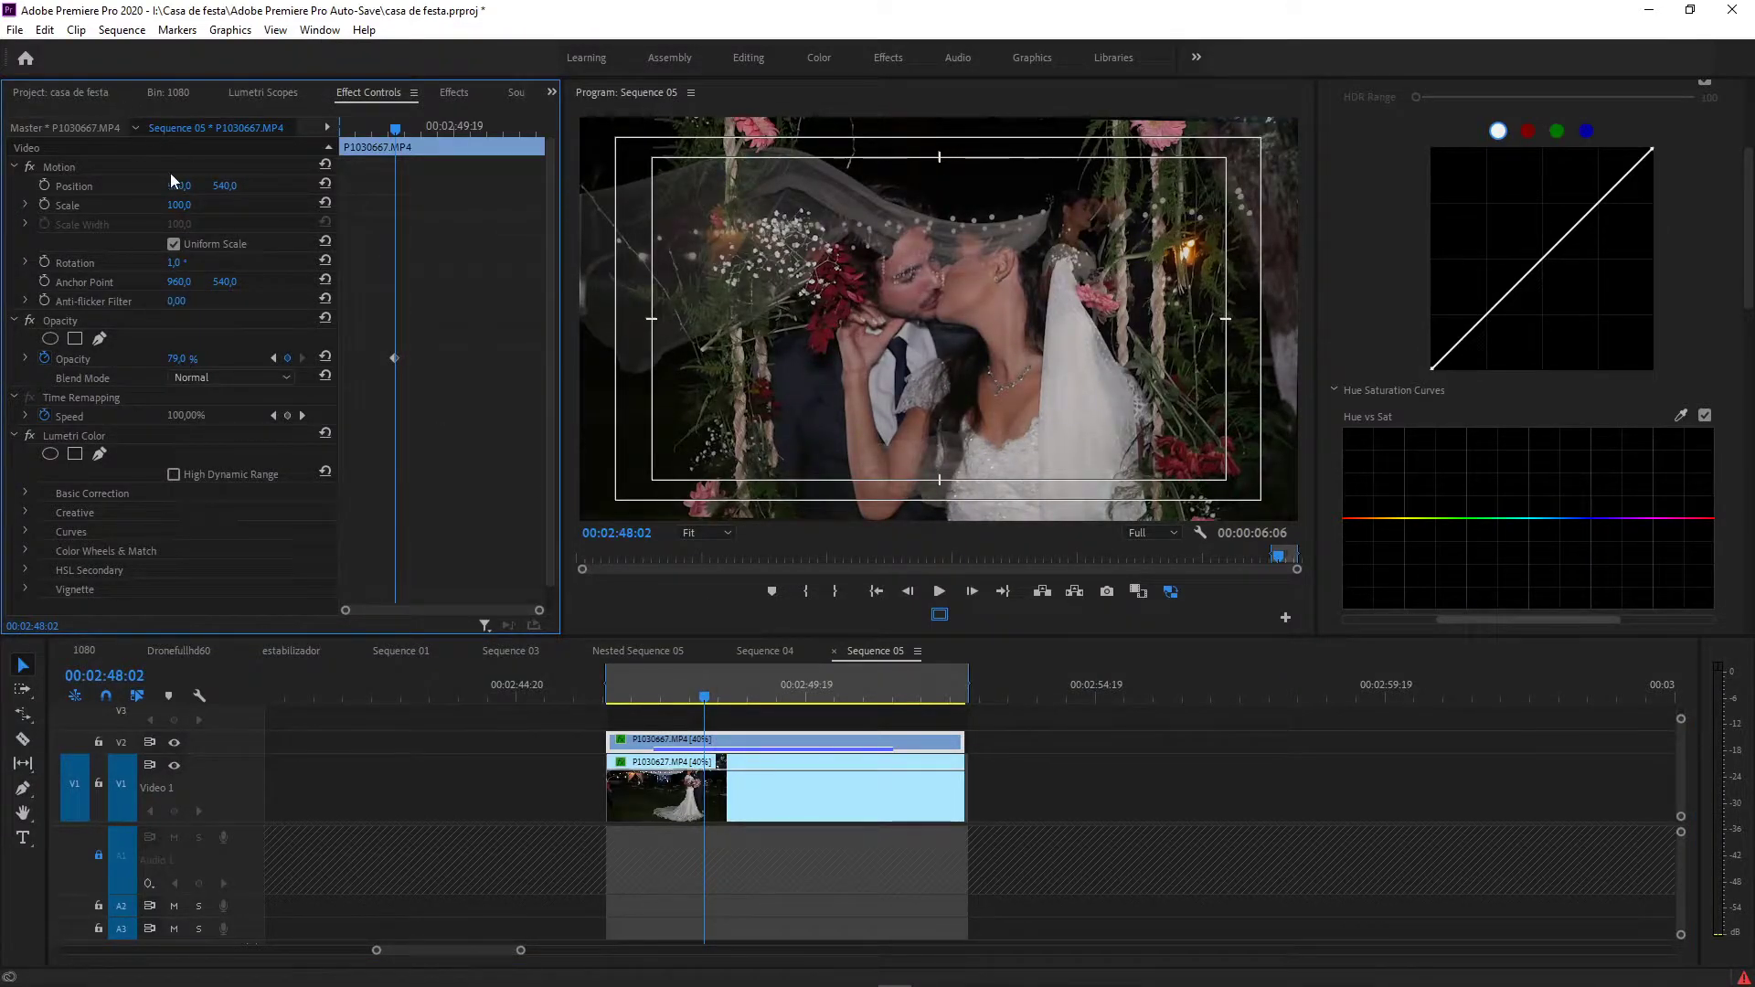
mouse_move(189, 188)
mouse_down()
mouse_move(78, 188)
mouse_move(214, 205)
mouse_up()
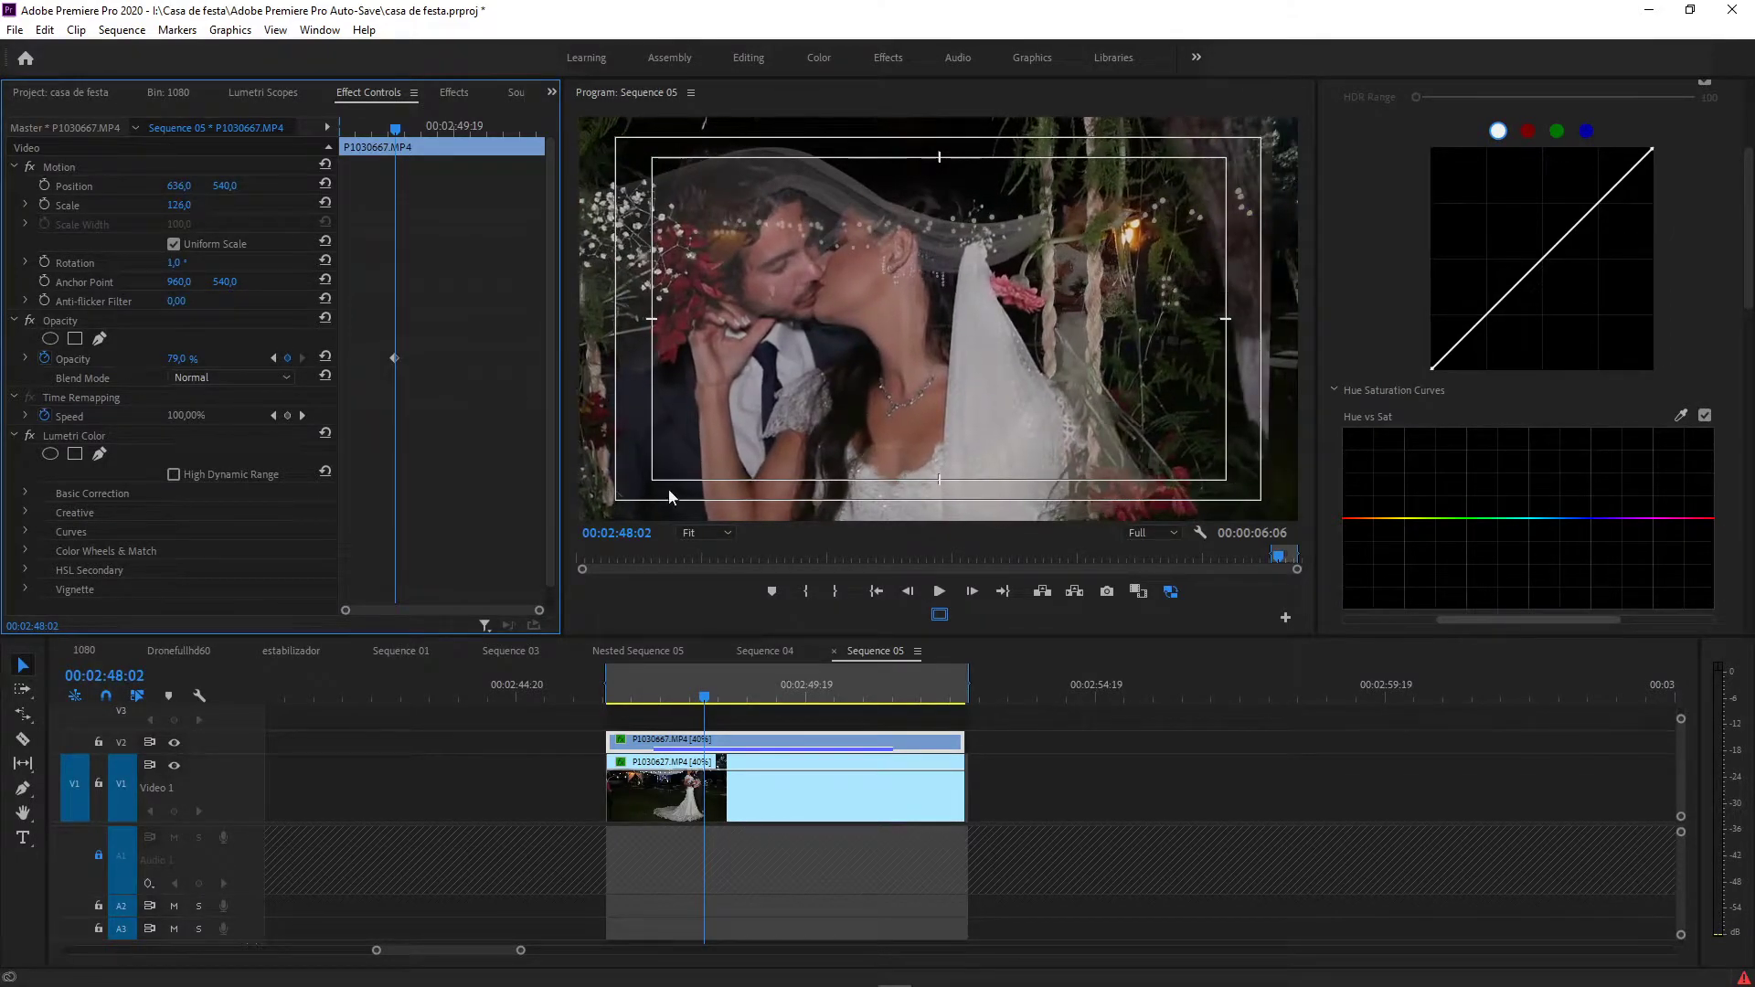
Step: Add an elliptical opacity mask with a feather of about 490.5 over the close-up couple, and scale the upper clip to 139
click(50, 340)
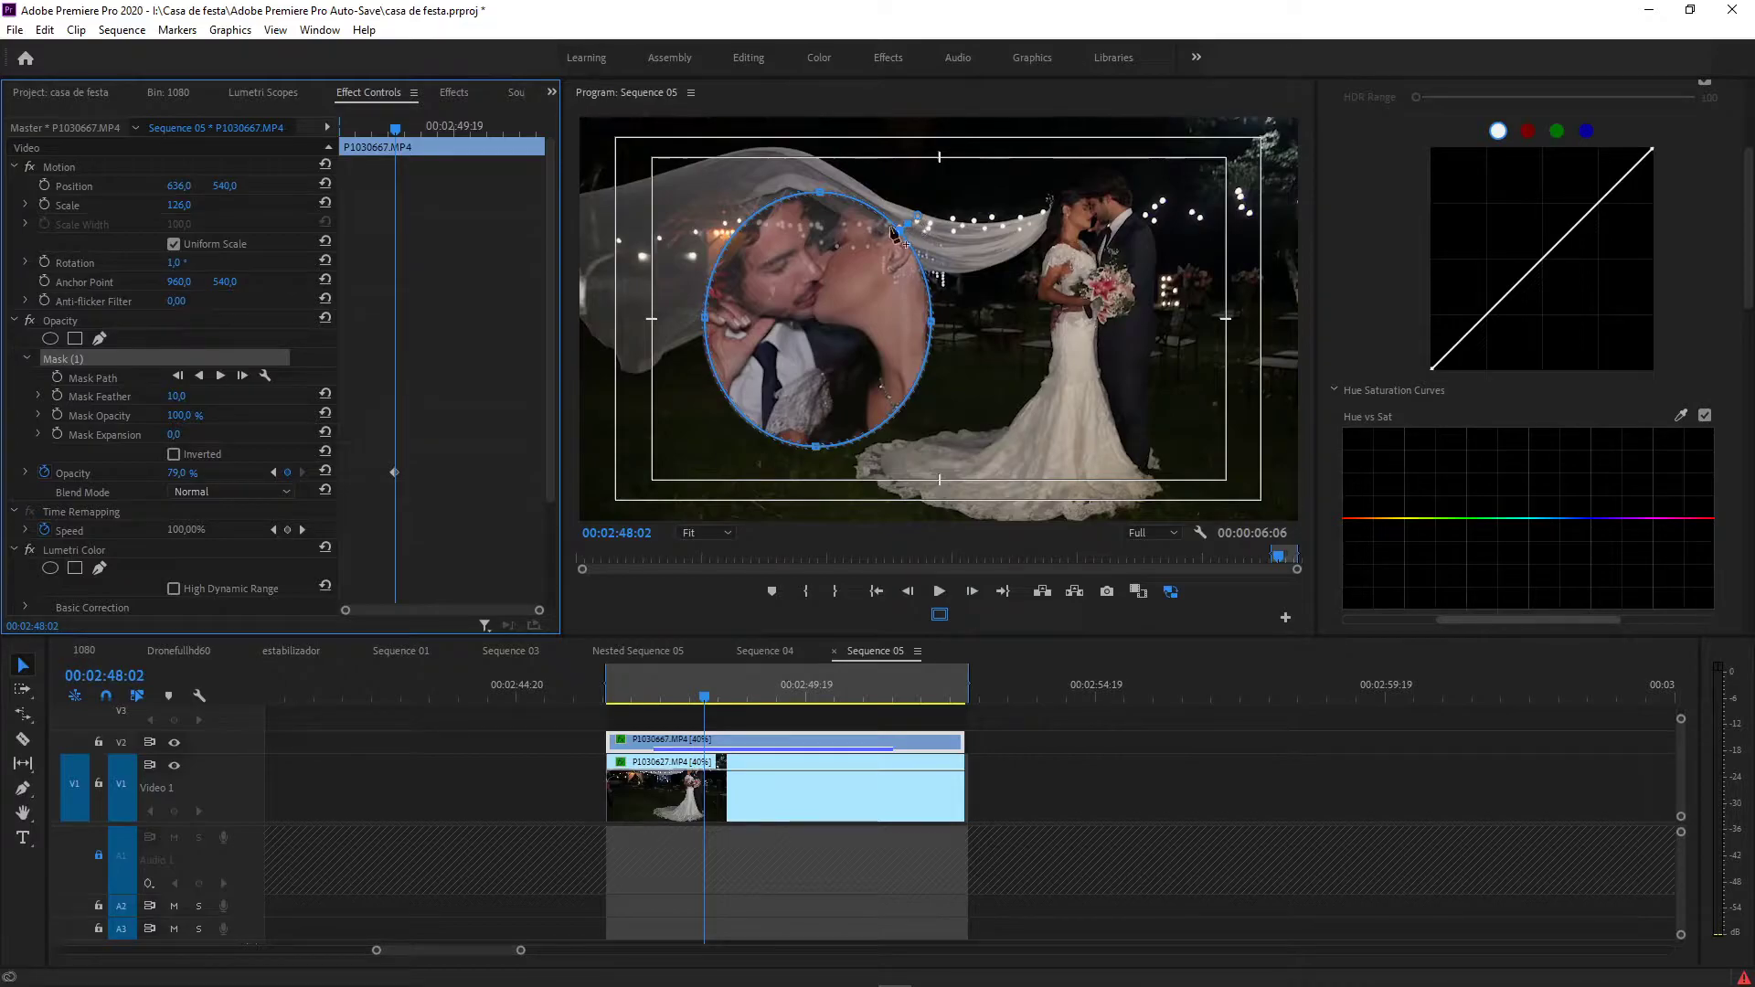
drag(920, 220, 1008, 181)
drag(929, 297, 910, 297)
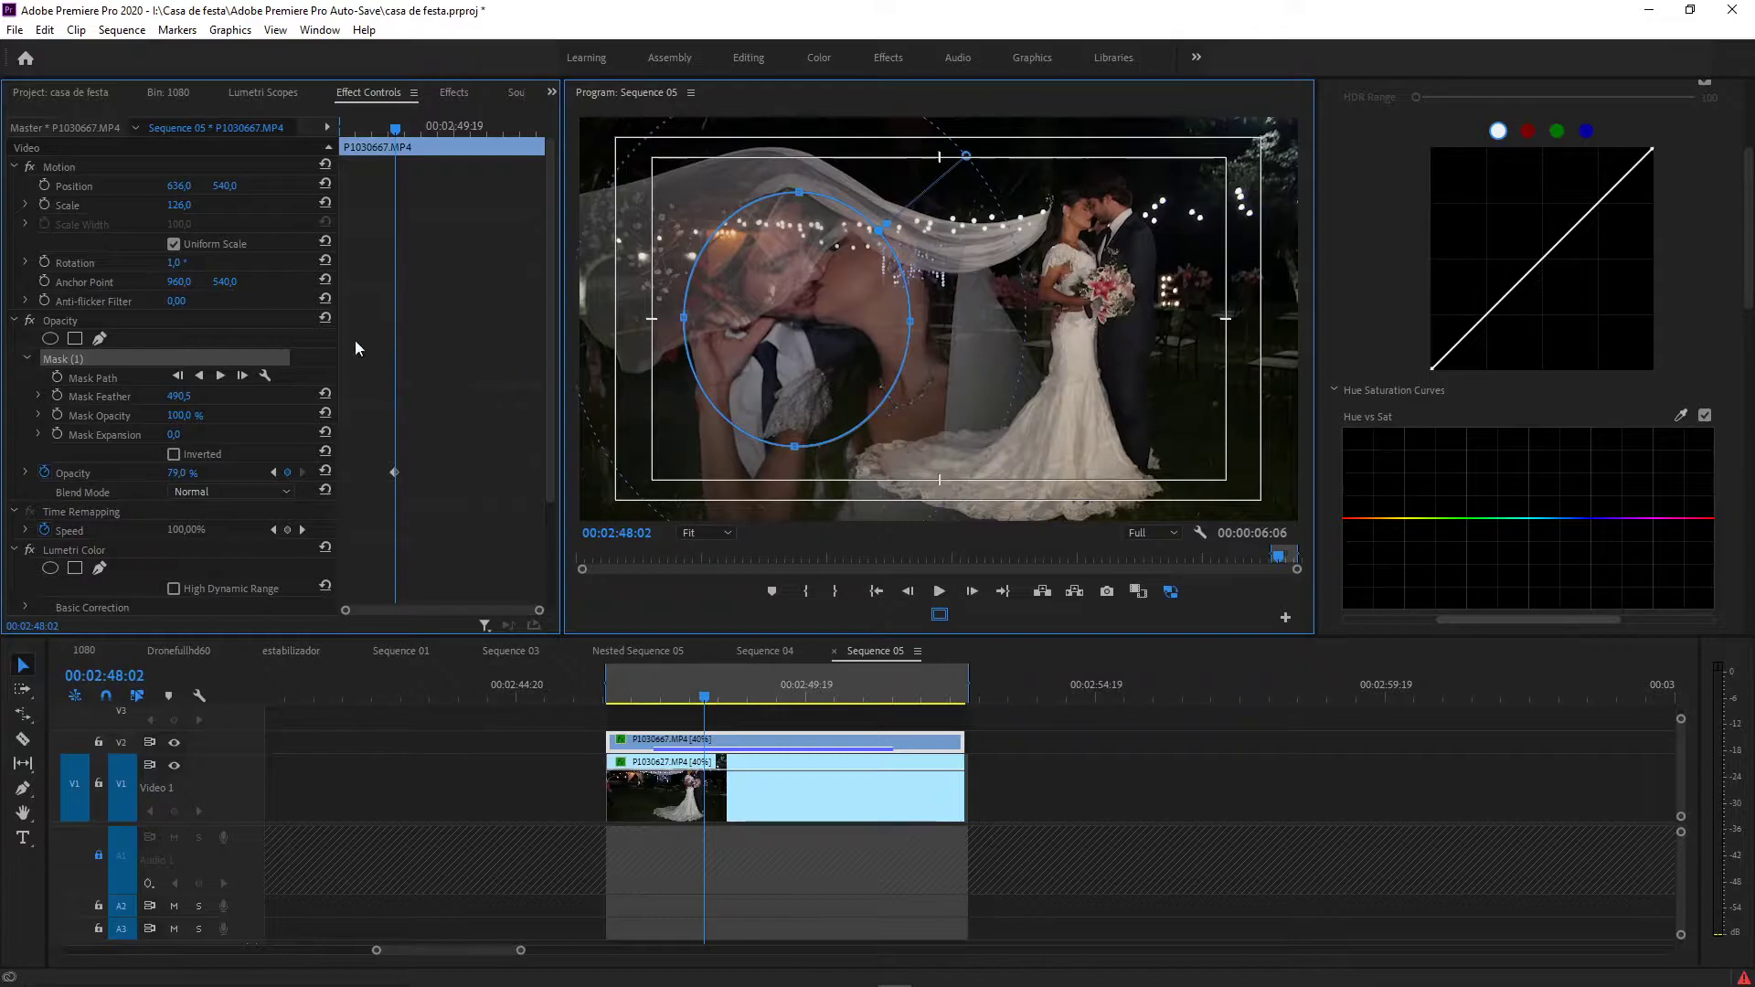
drag(180, 205, 193, 204)
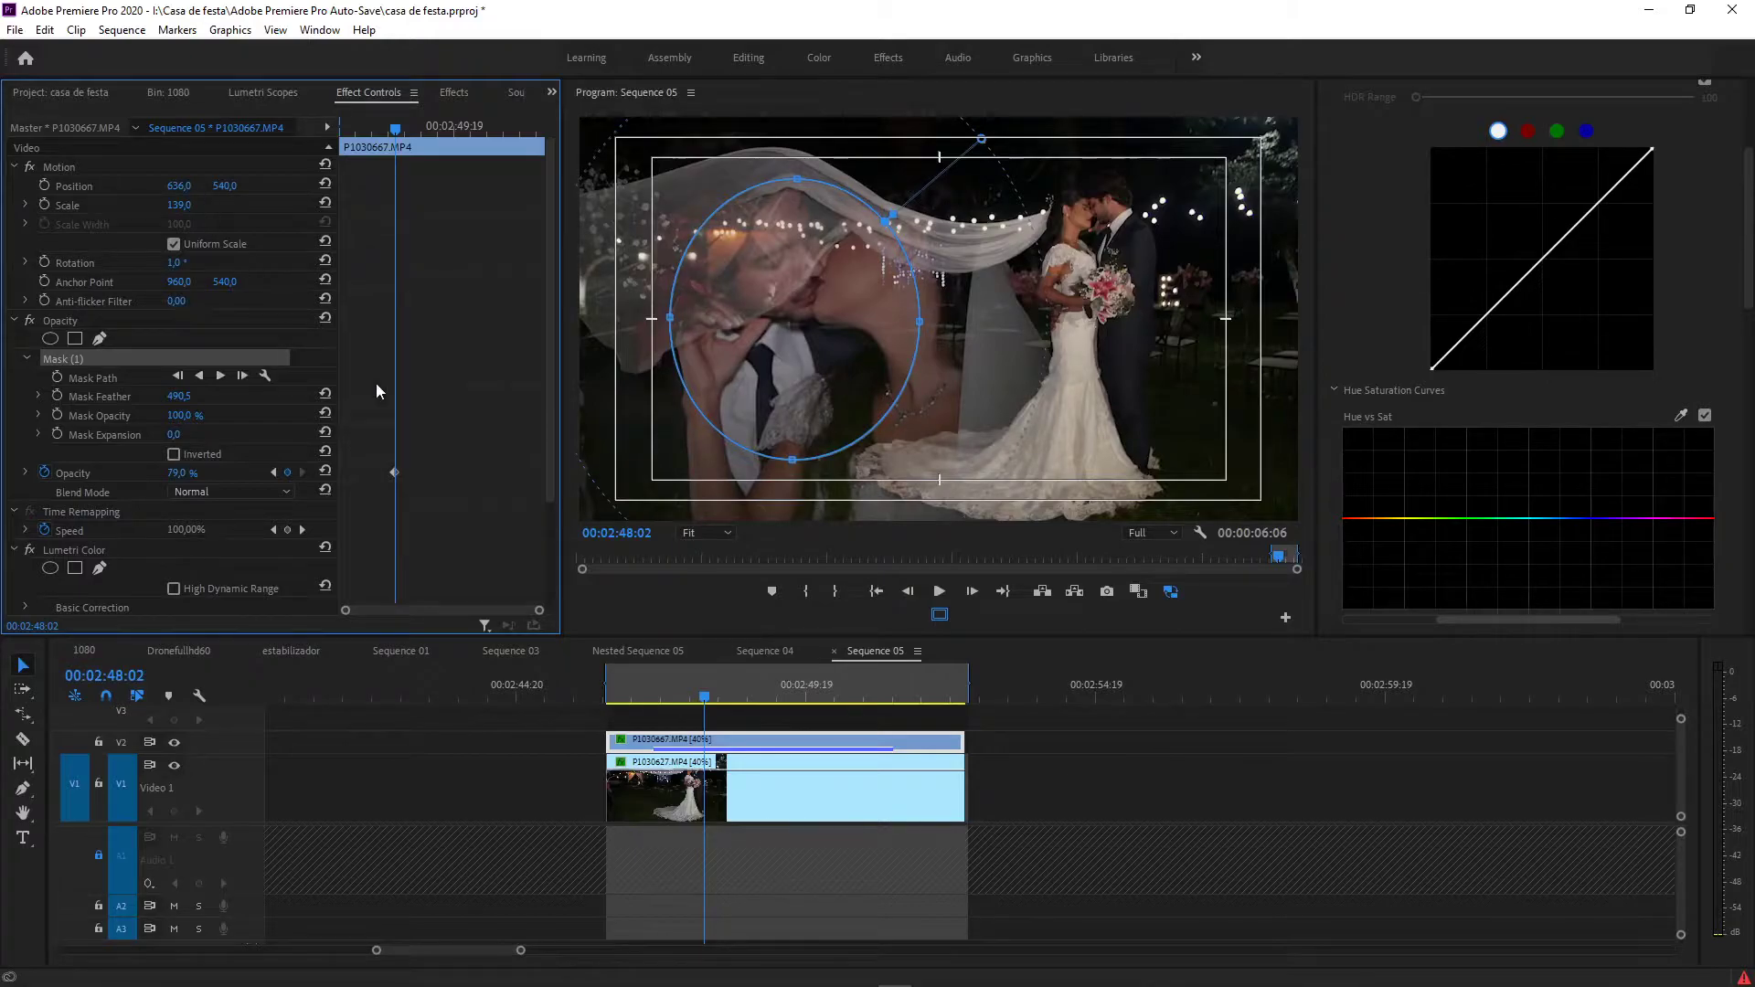
click(843, 689)
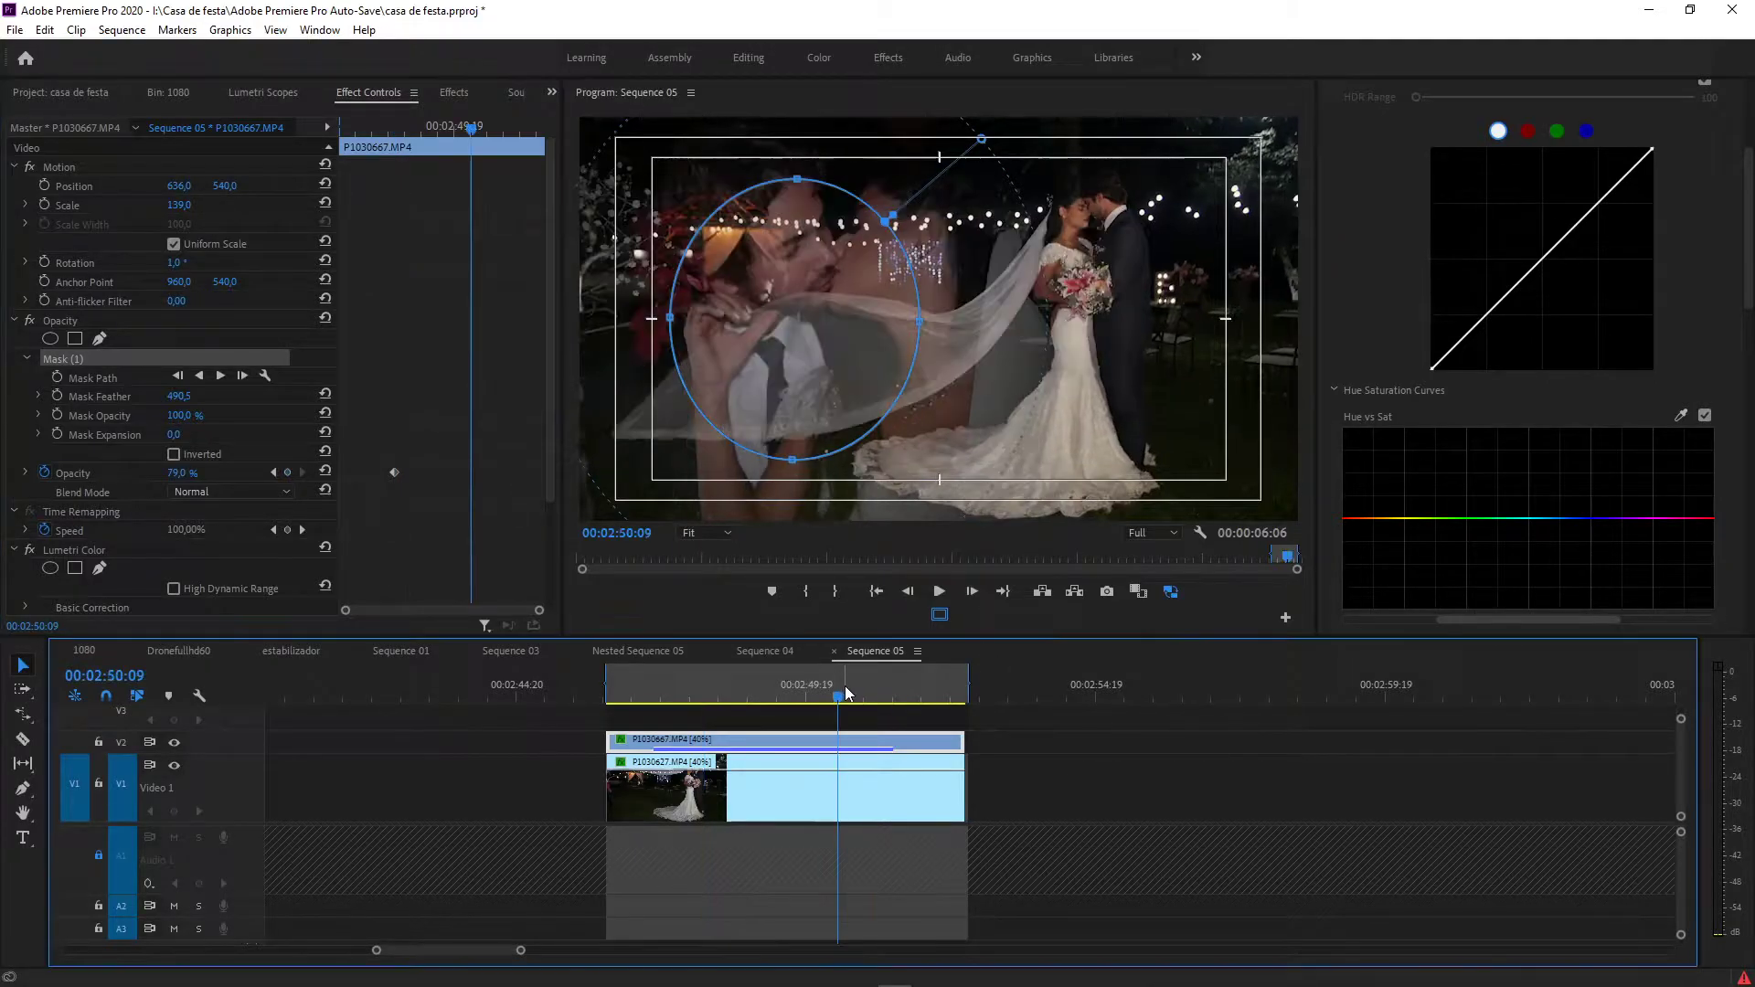
drag(832, 691, 685, 696)
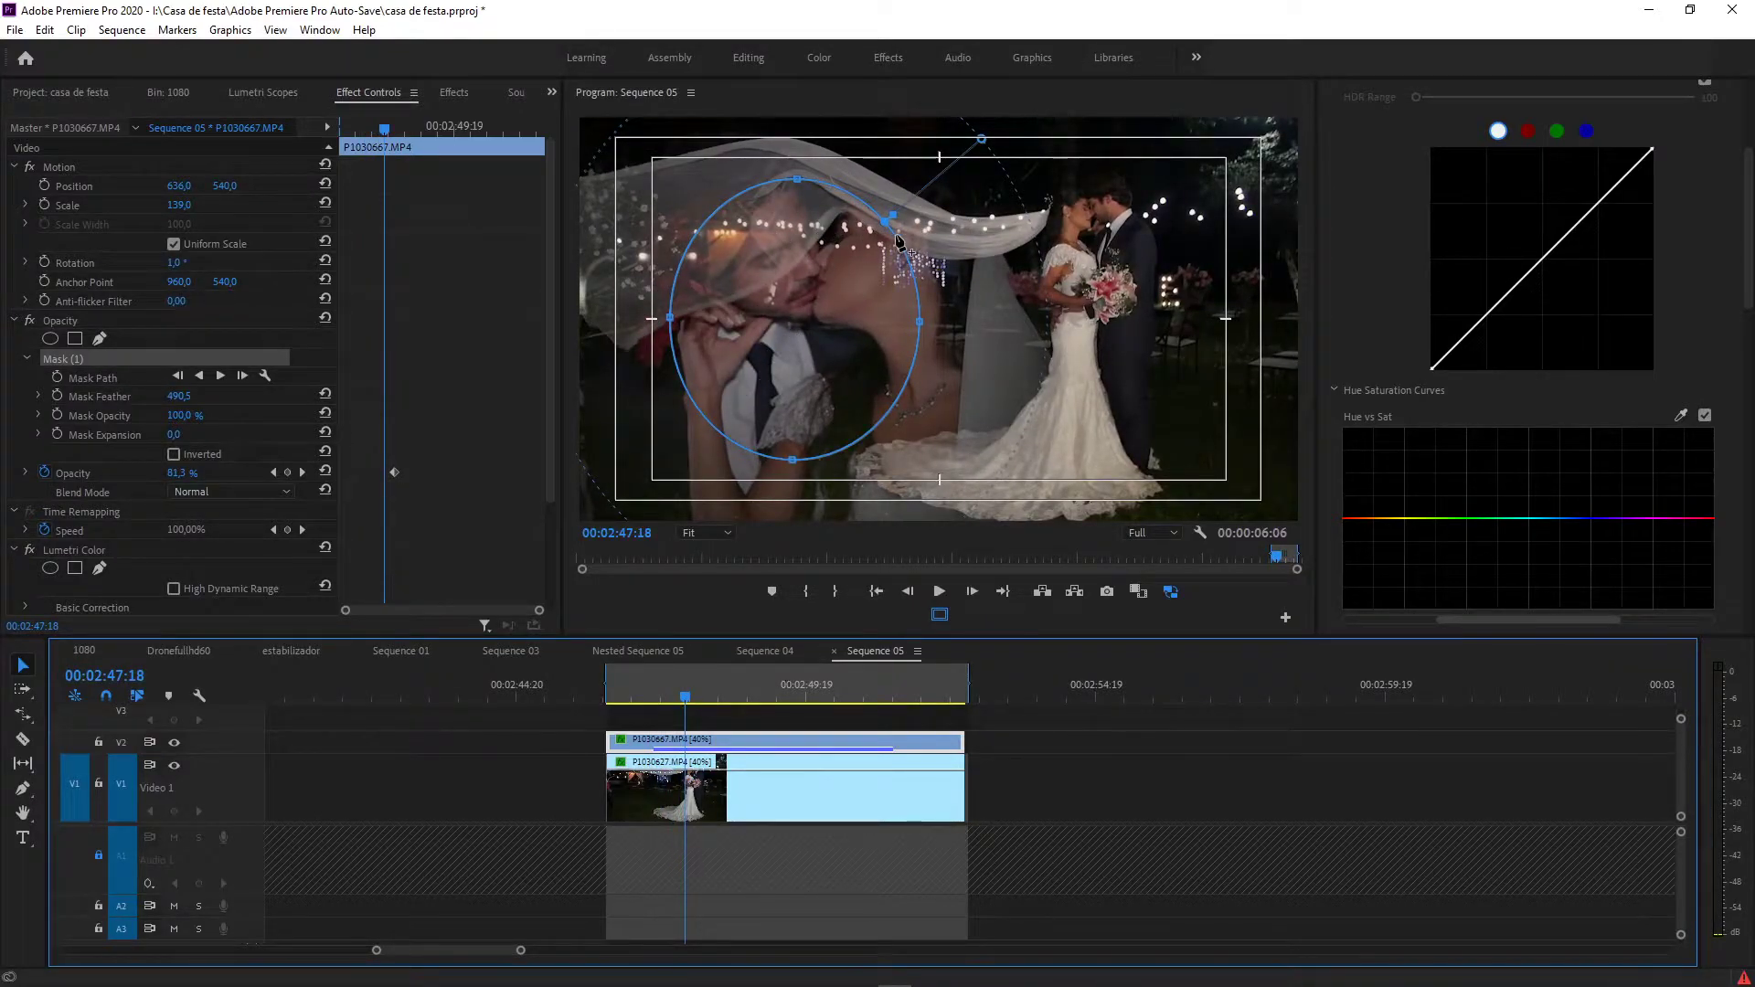
Step: Add an inverted rectangular opacity mask to clip P1030627.MP4, placed over the close-up couple's faces
click(721, 804)
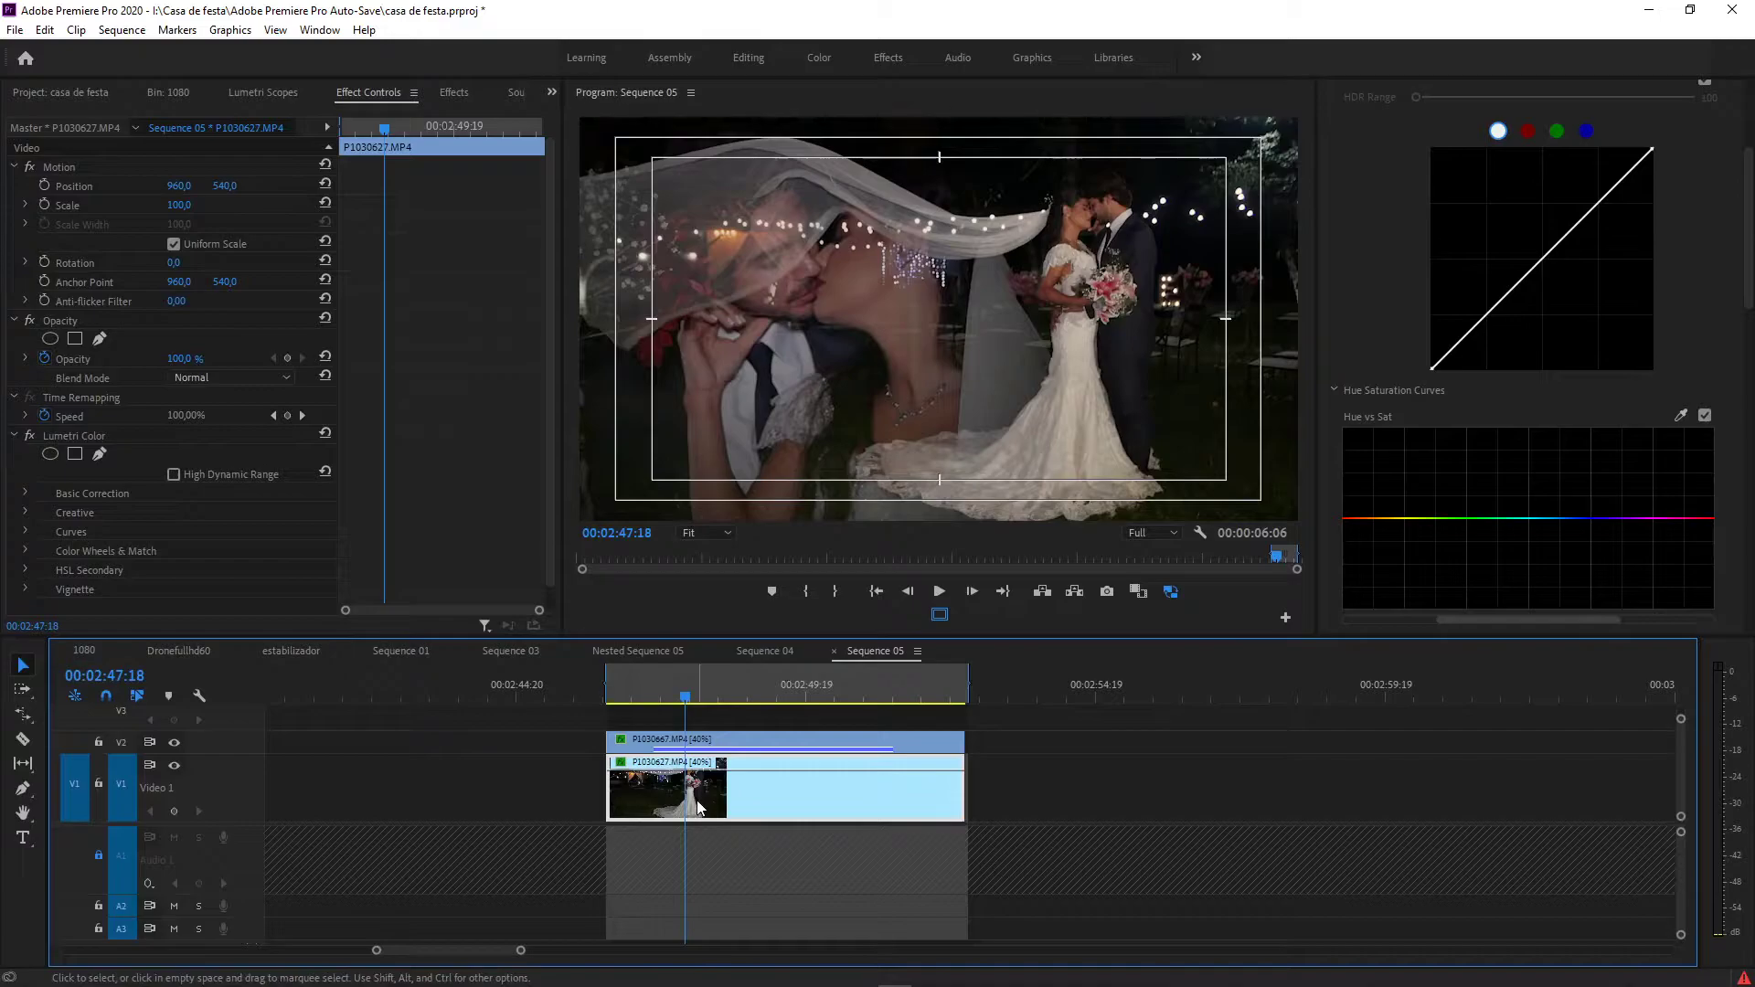
click(75, 339)
drag(976, 292, 769, 331)
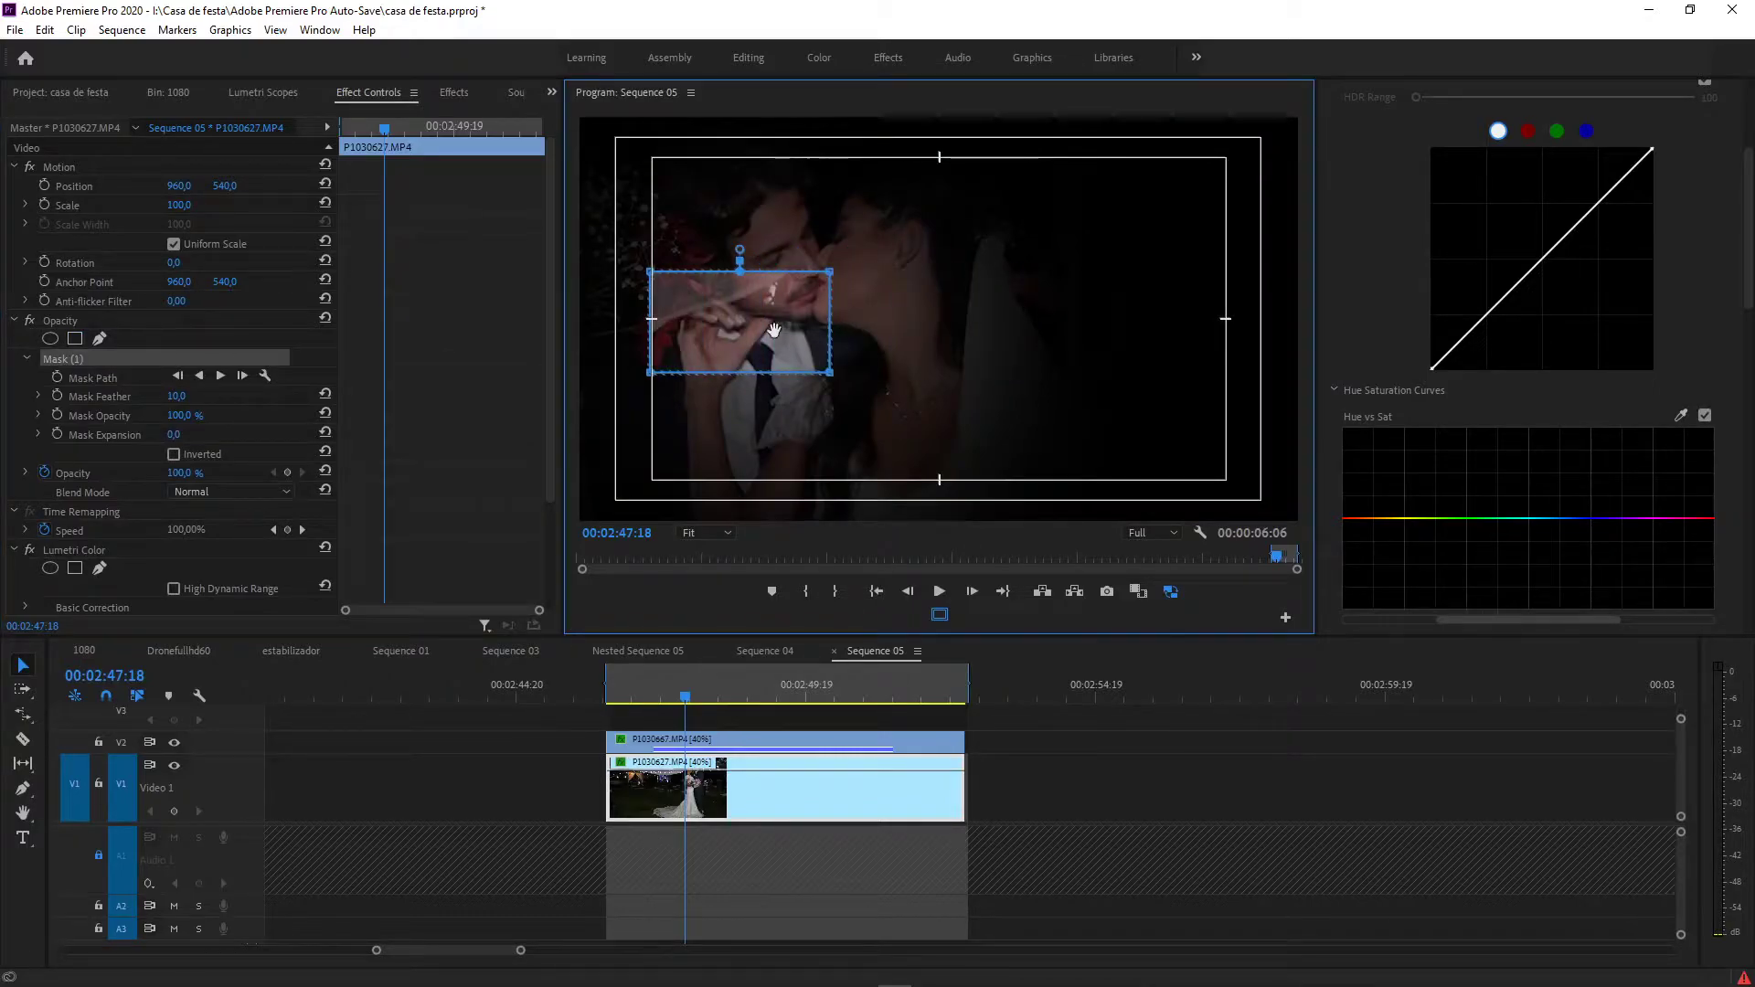
click(174, 456)
Step: Reshape the lower clip's rectangular mask by its corners so it extends past the frame edges and covers the left half of the picture
drag(830, 285, 960, 102)
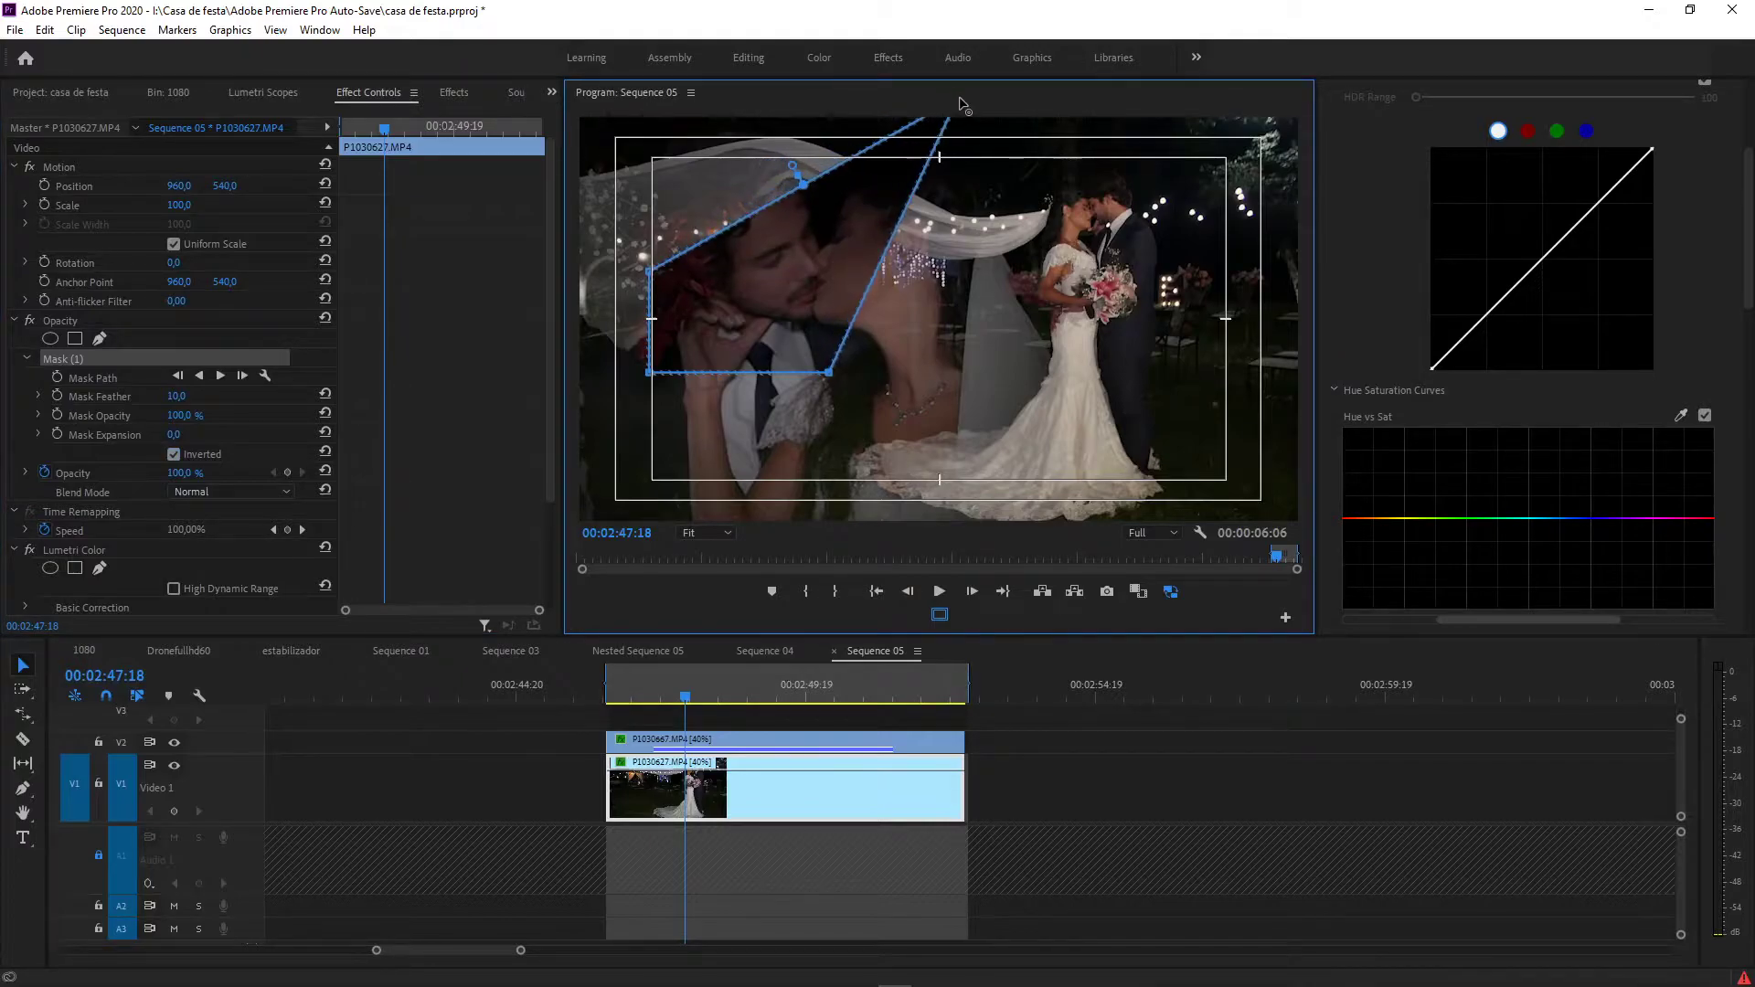
drag(648, 272, 577, 120)
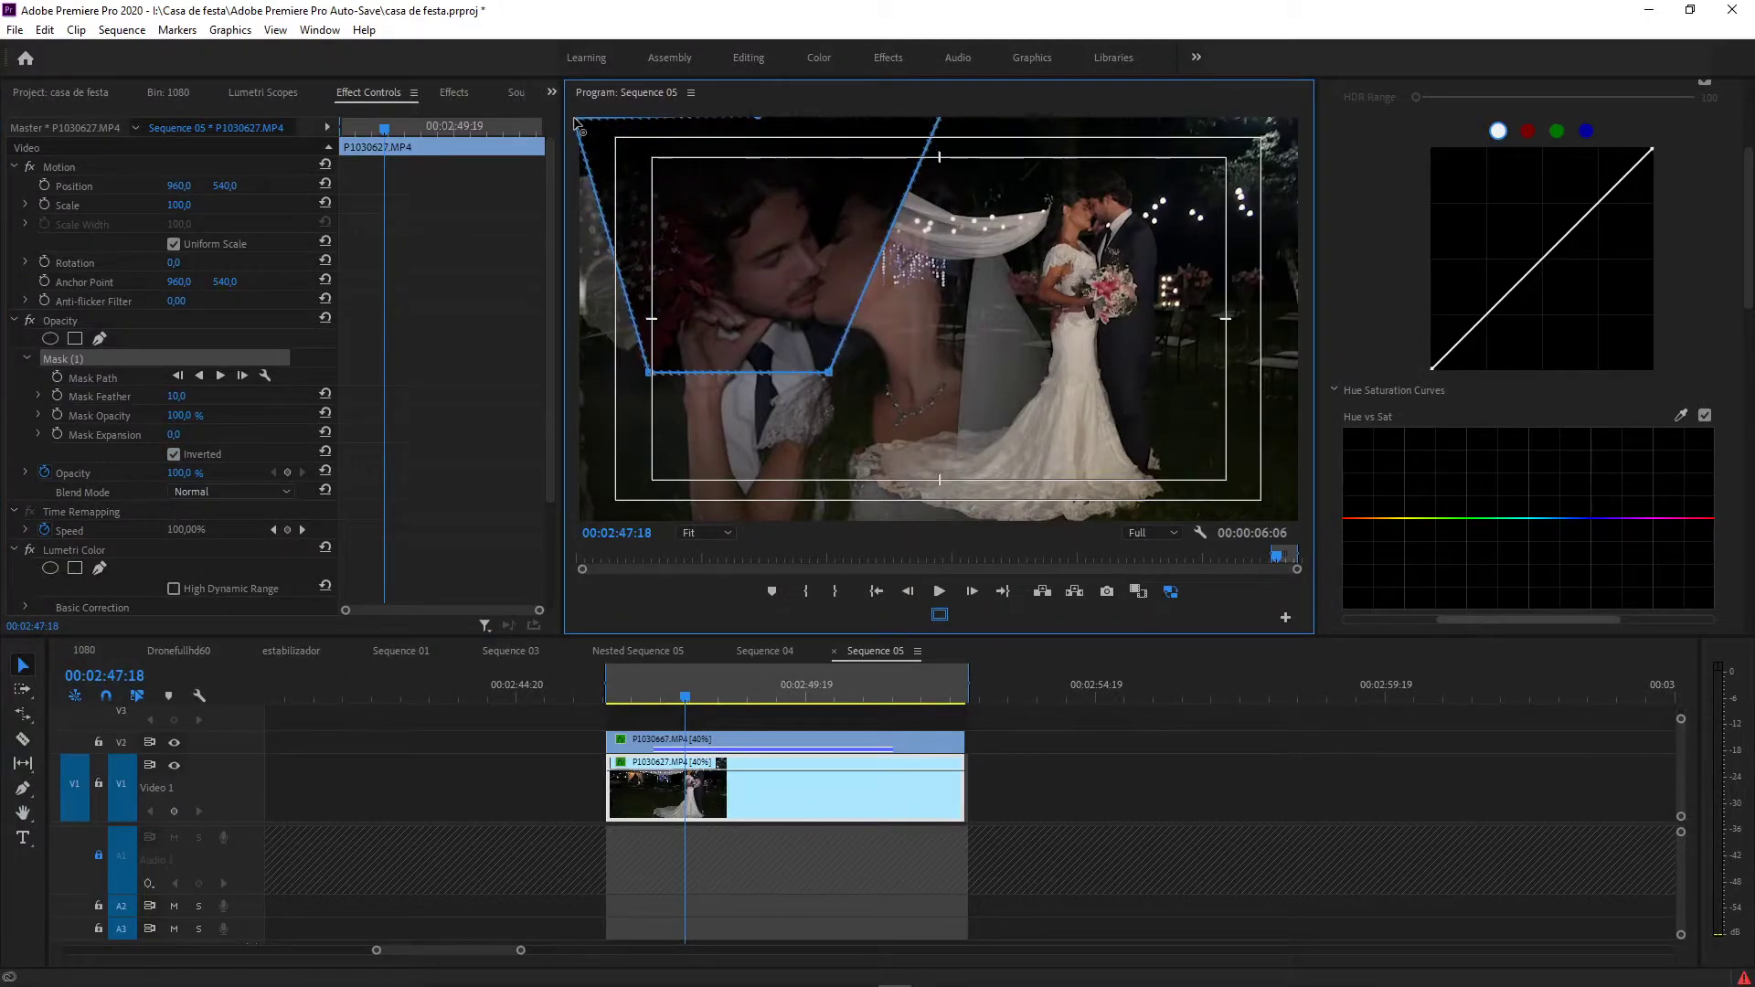
click(722, 531)
click(715, 596)
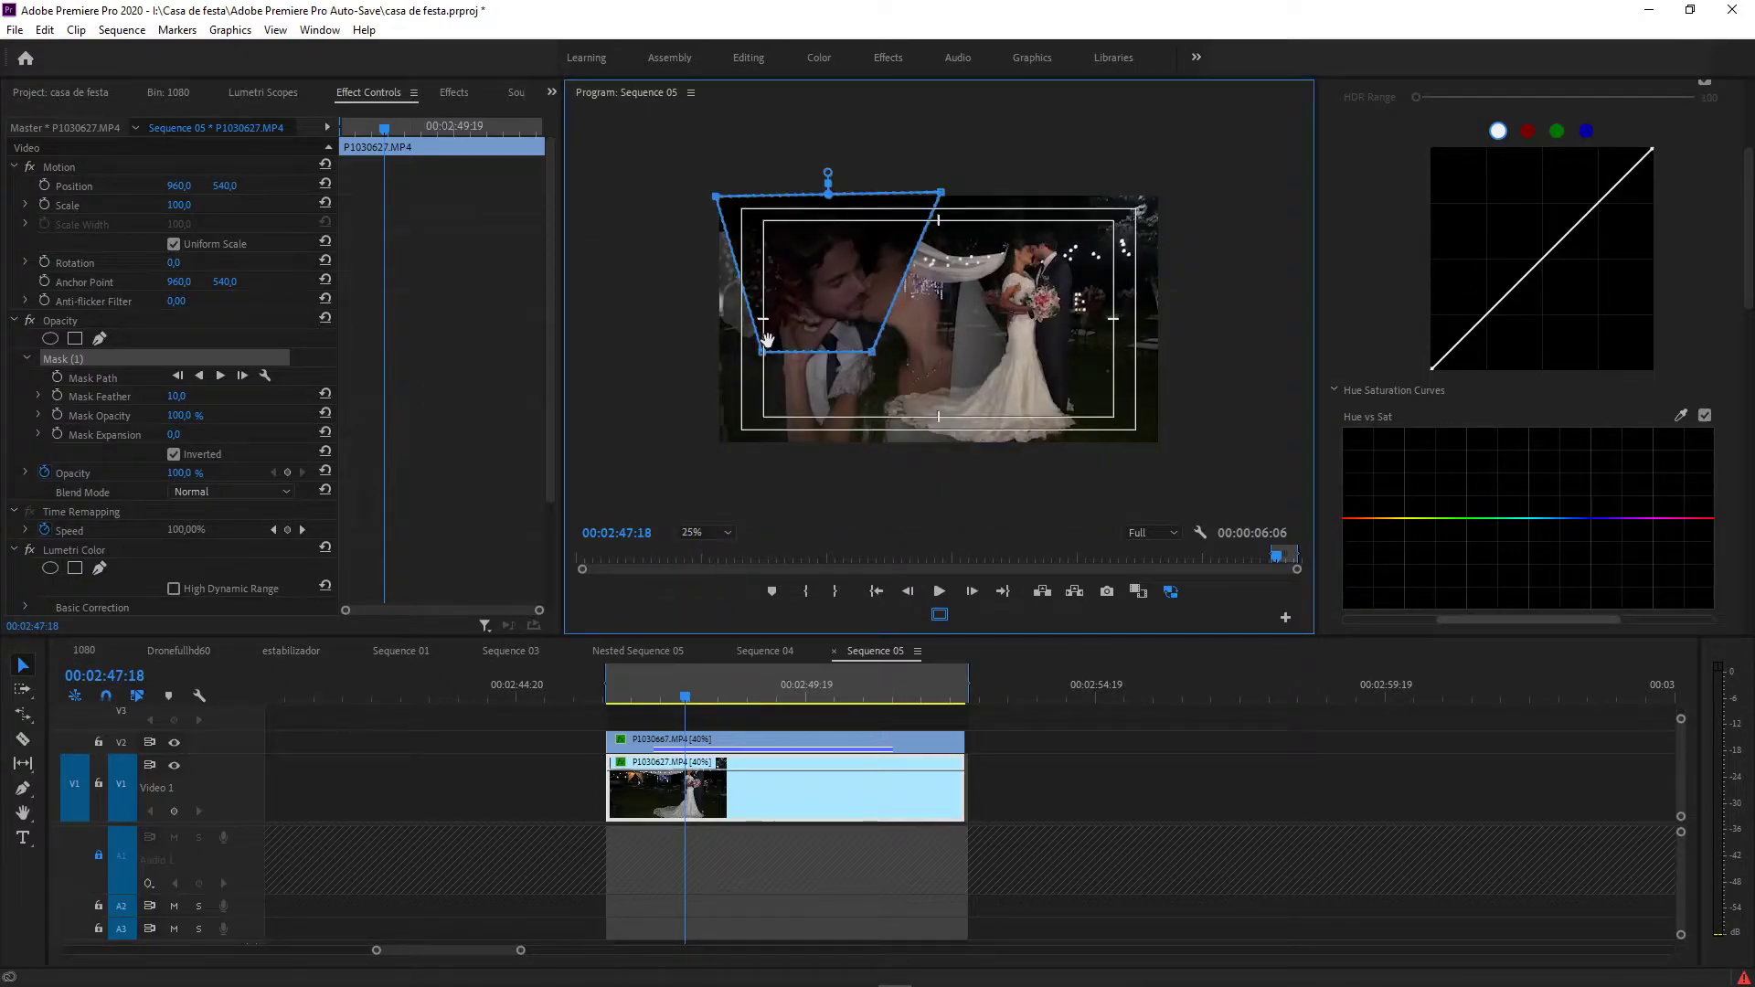
drag(761, 352, 701, 477)
drag(873, 355, 908, 425)
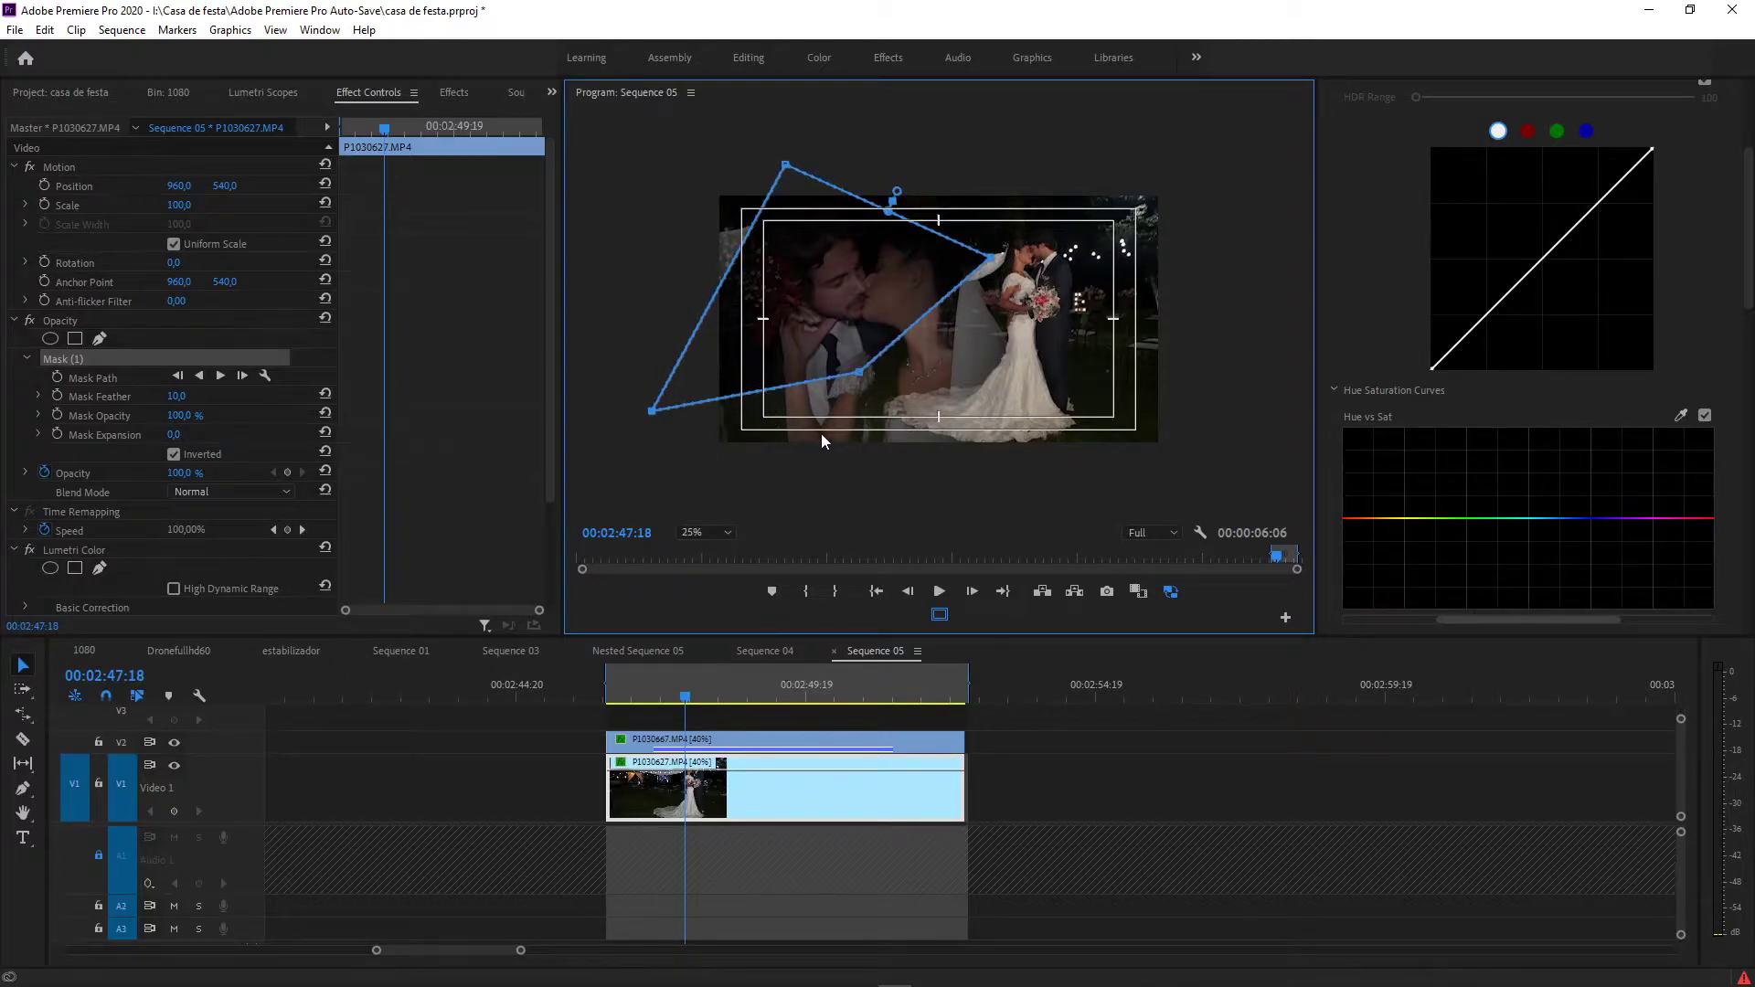
key(ctrl+z)
drag(873, 356, 964, 482)
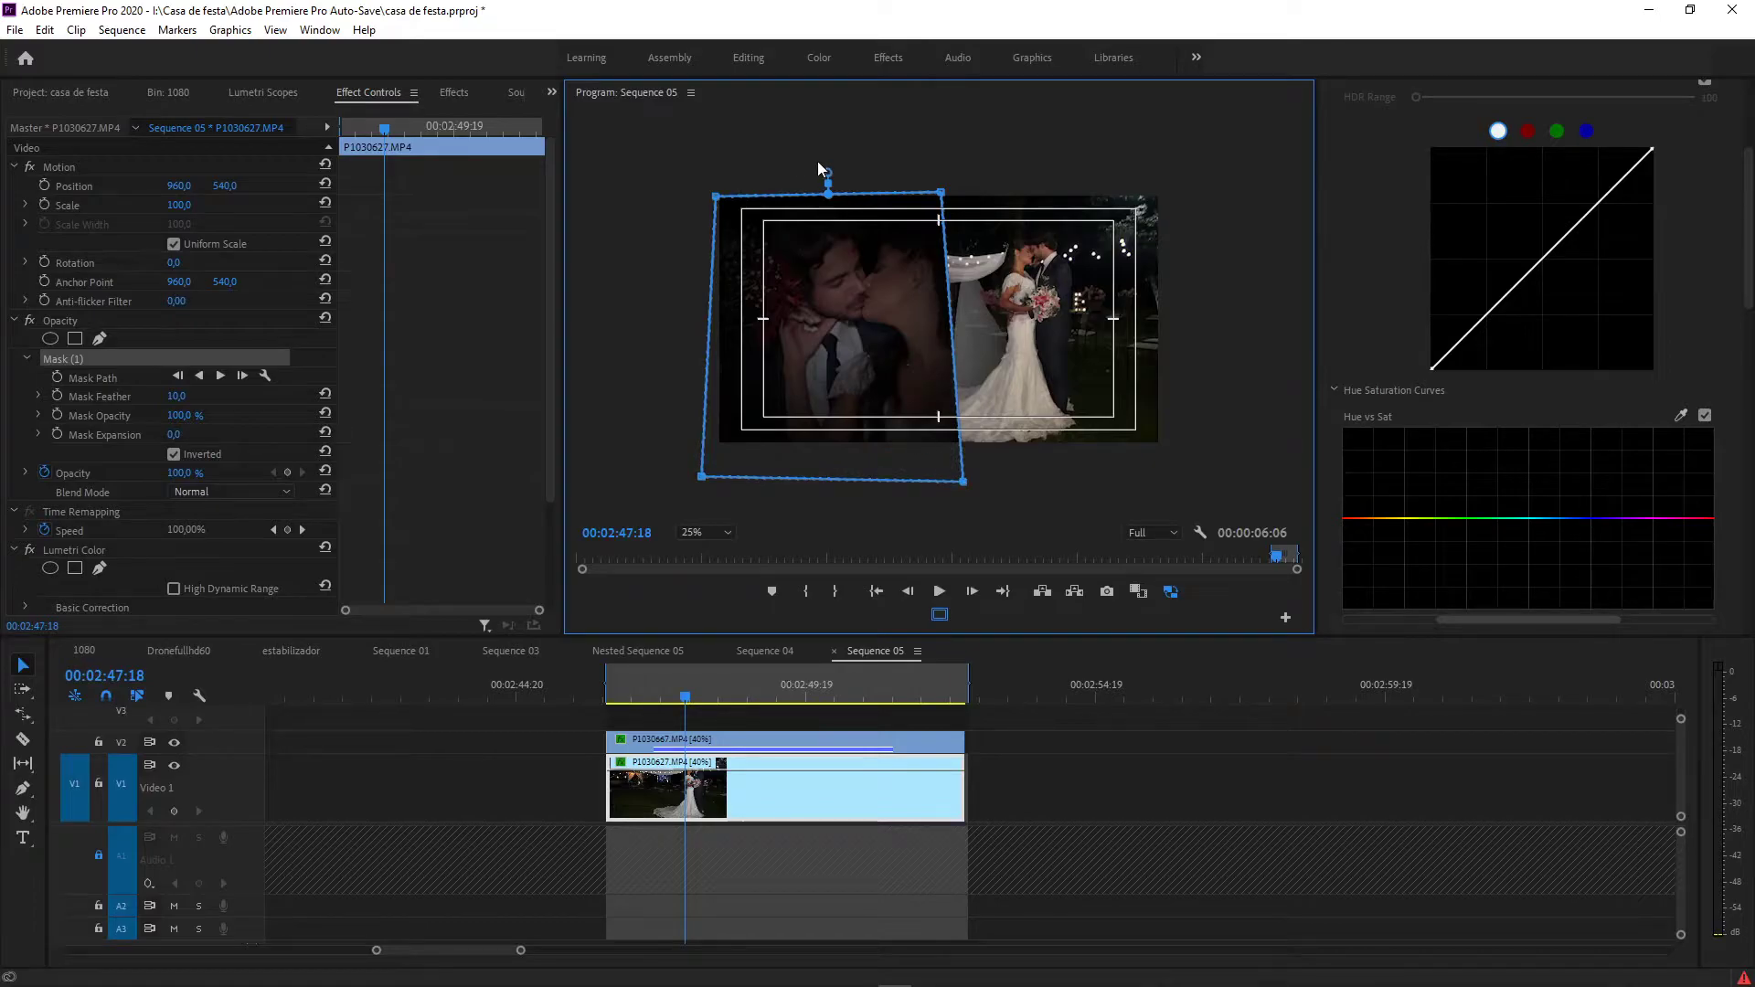
Step: Feather the lower clip's mask to about 268.9, nudge it slightly right and fit the preview to the monitor
drag(826, 170, 827, 137)
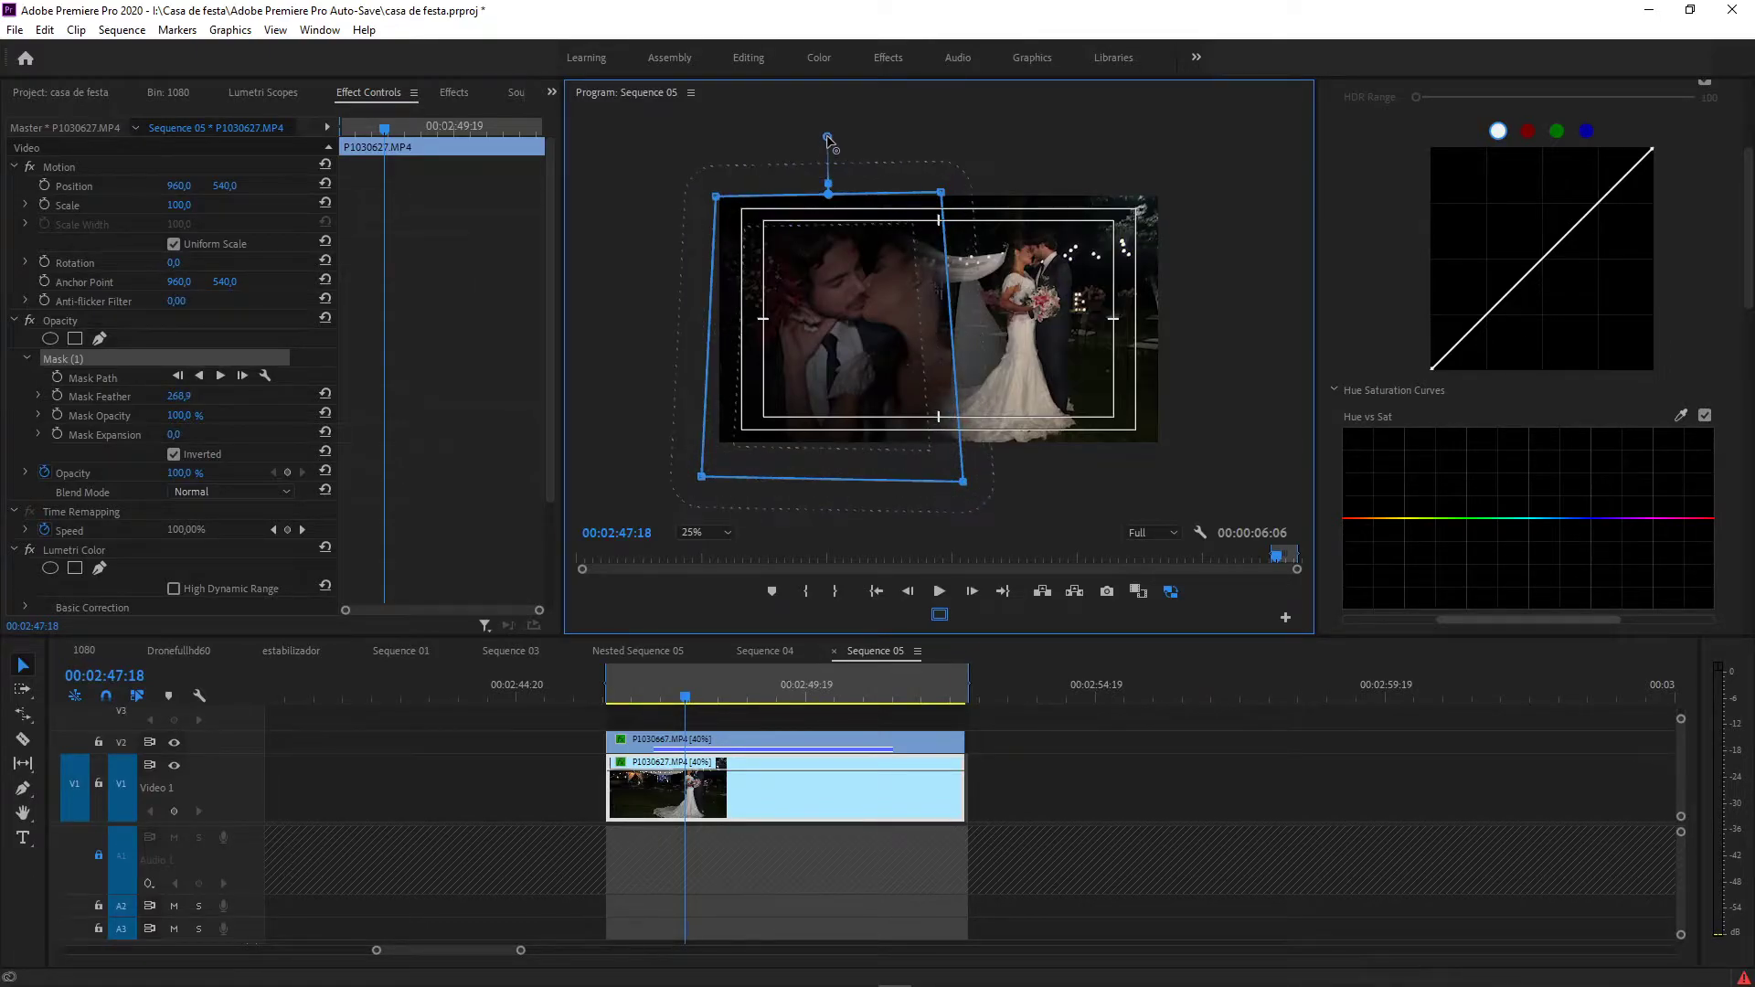
drag(855, 313, 860, 310)
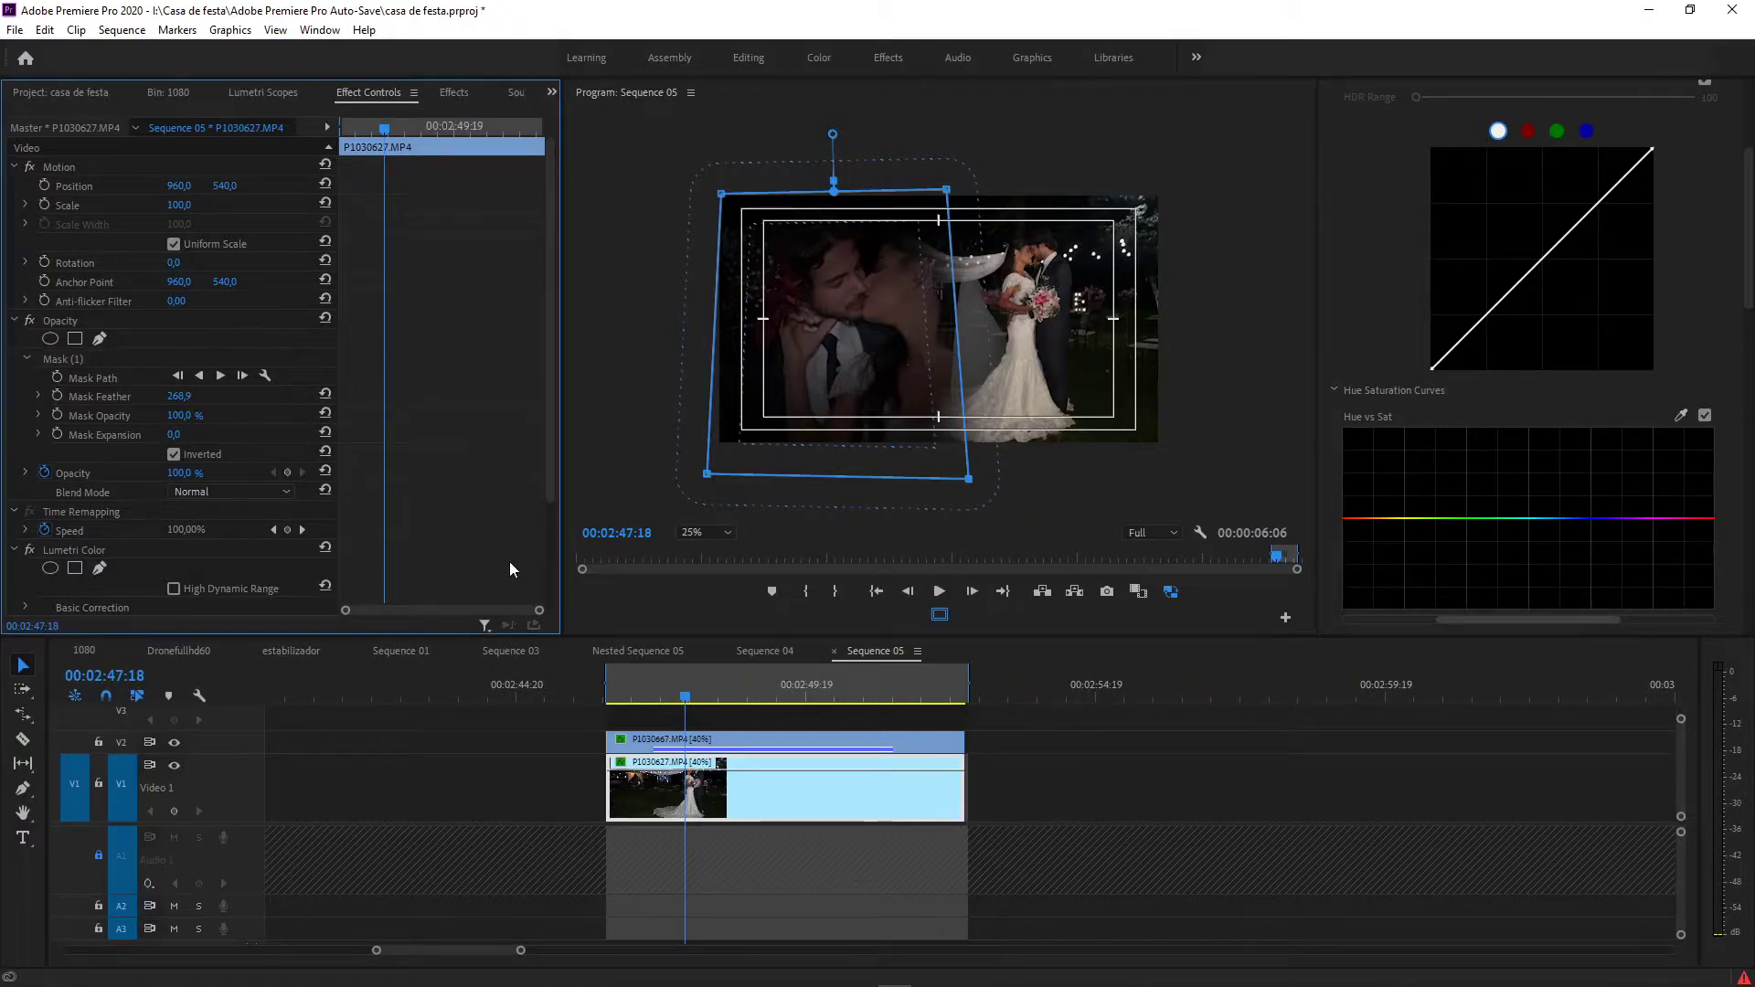
drag(688, 693, 657, 690)
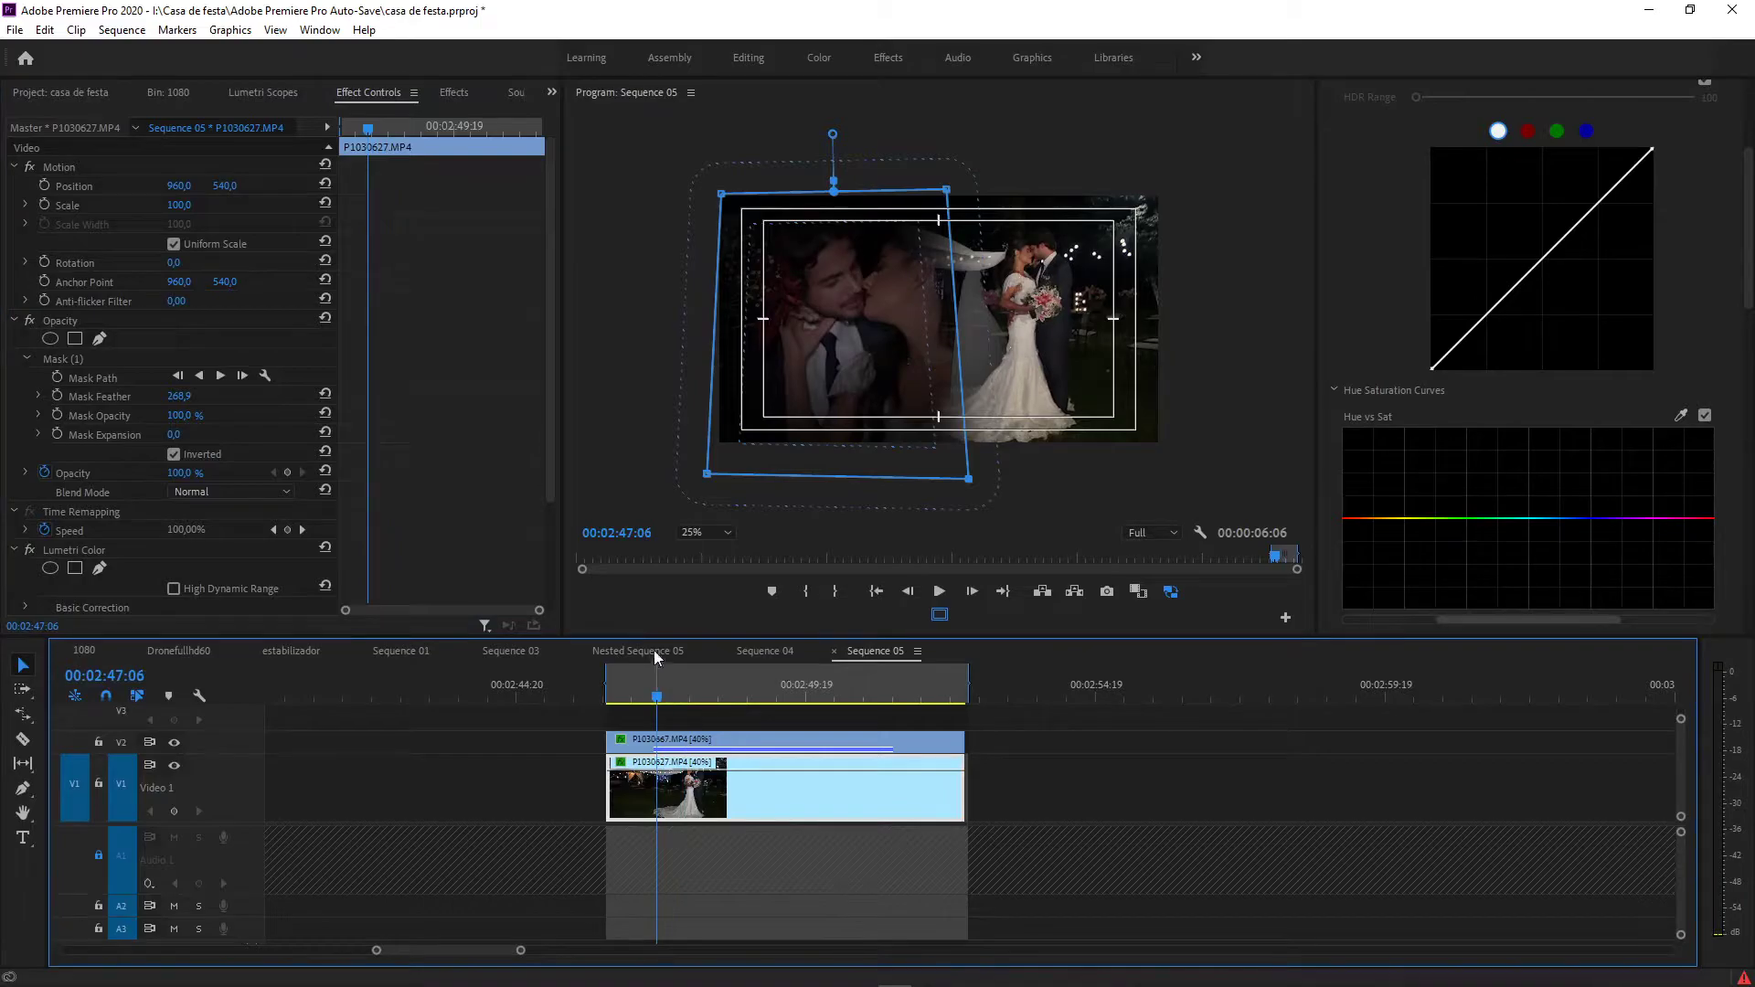
click(725, 534)
click(702, 550)
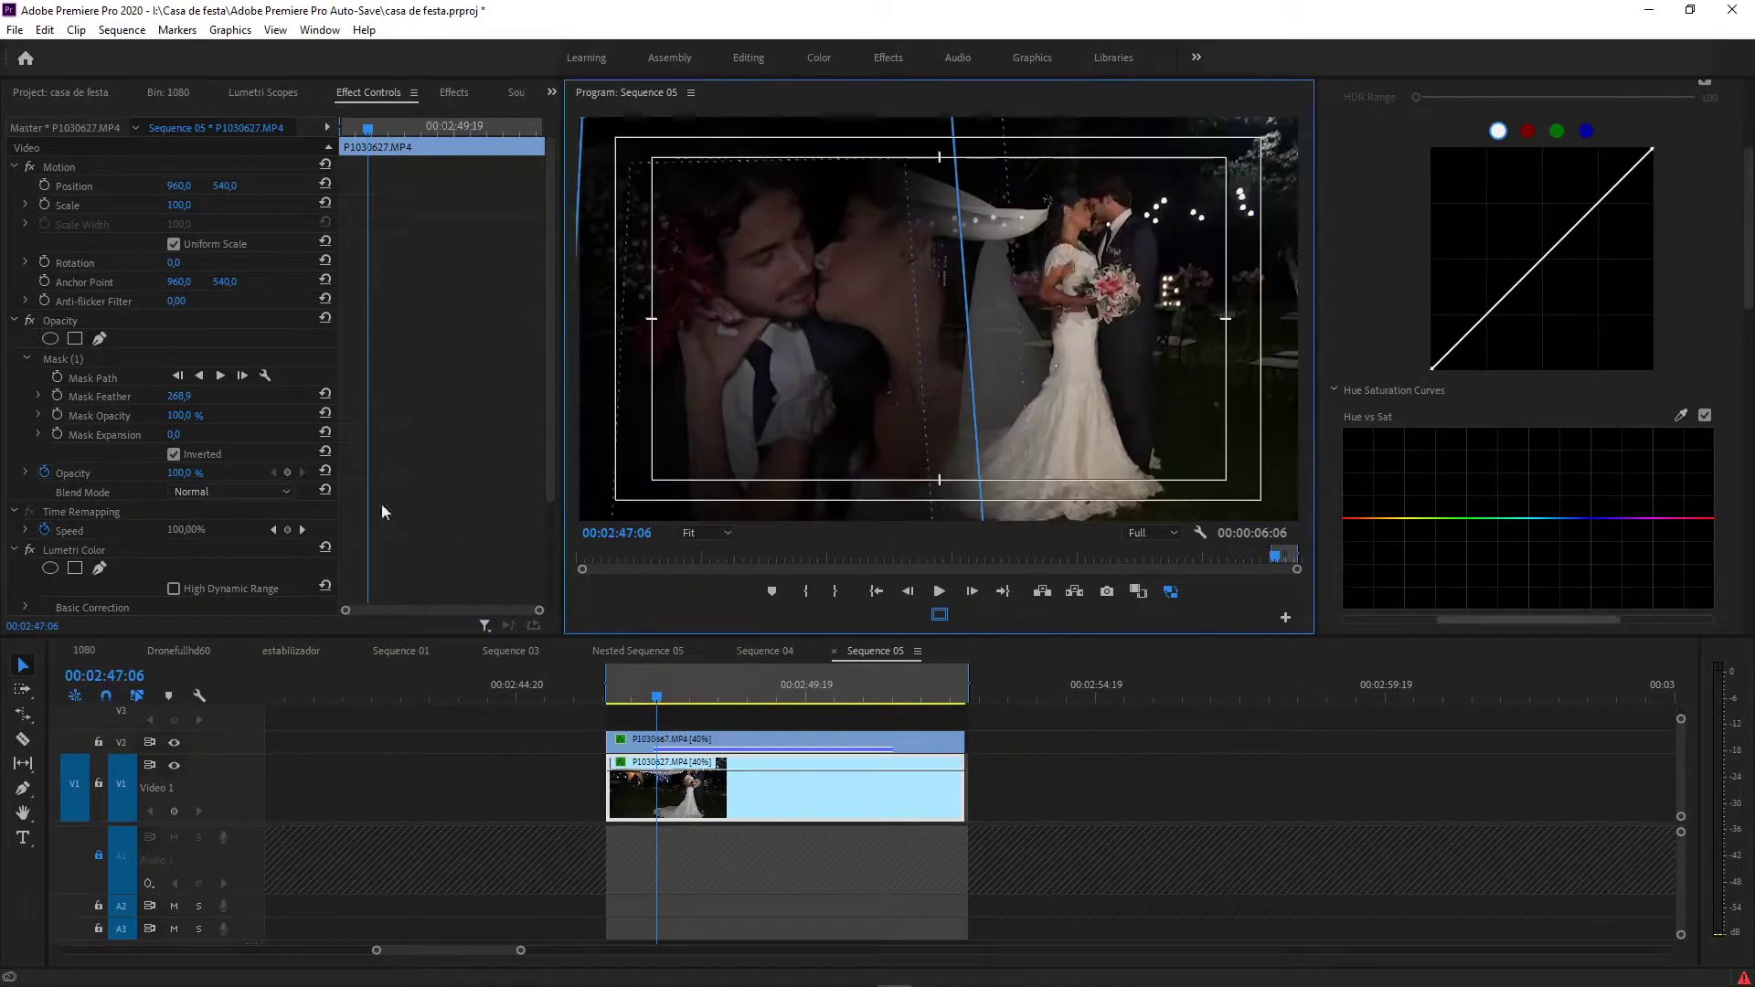
Step: Widen the upper clip's elliptical mask on both sides, with a feather of about 313.9 and an expansion of about 3.8
click(73, 363)
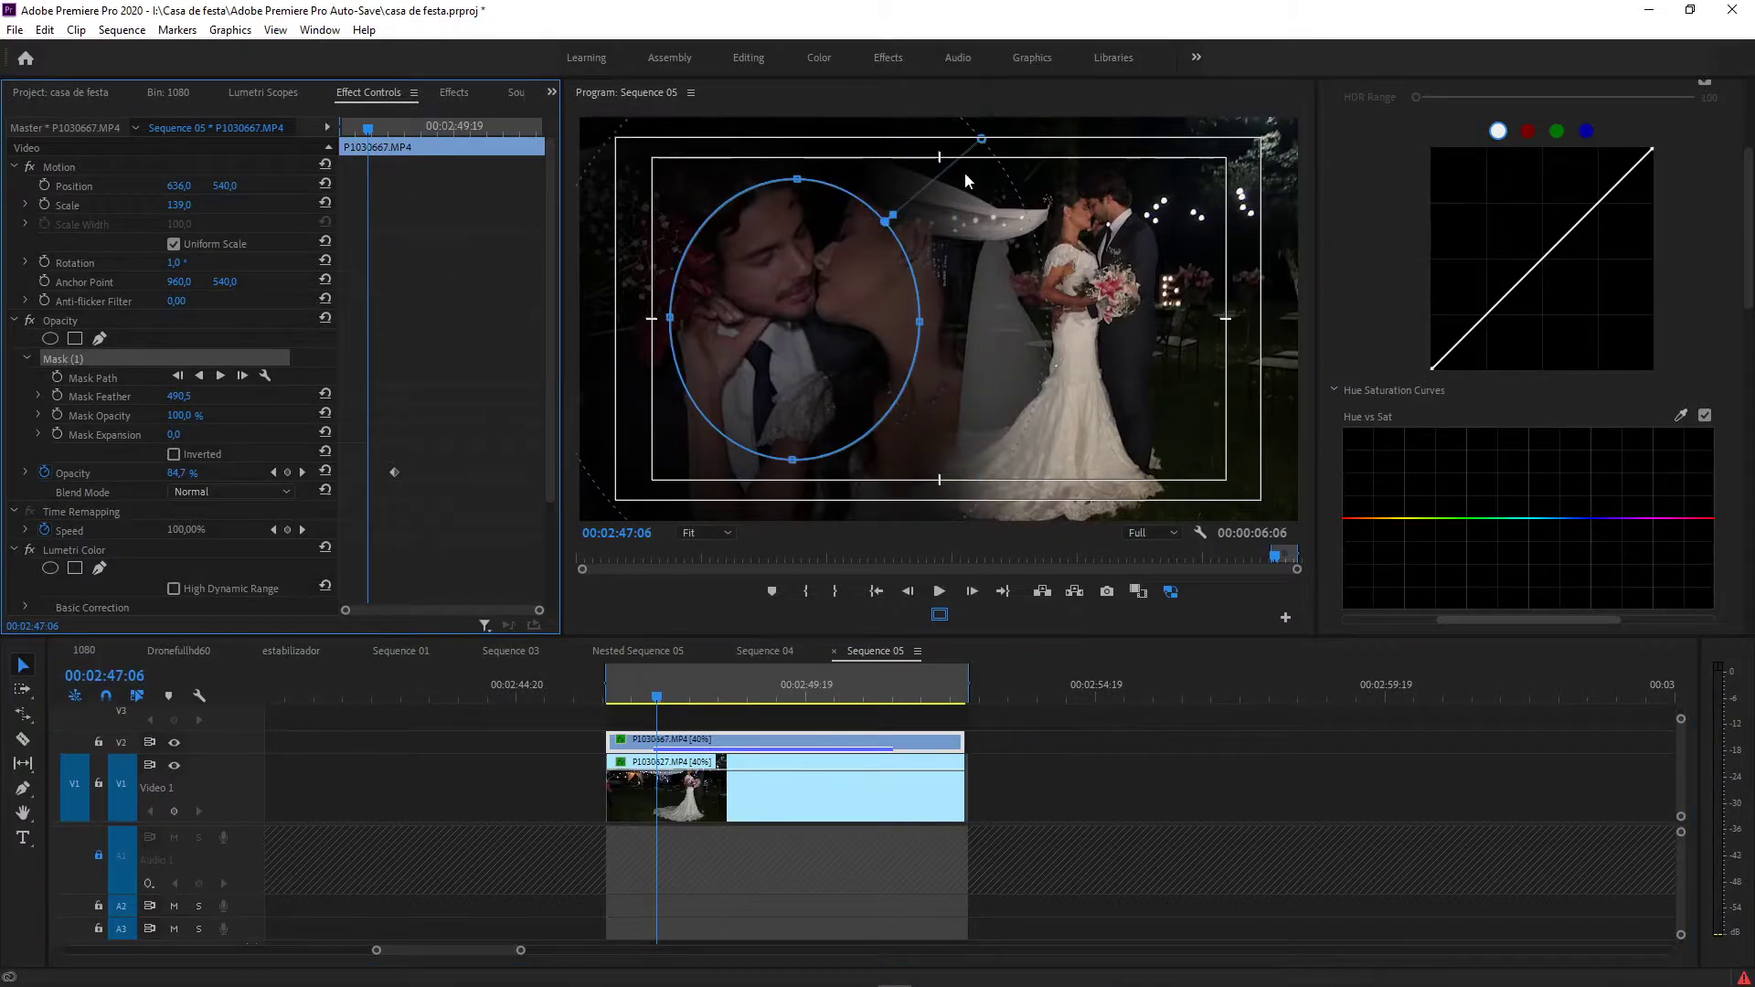
drag(892, 216, 902, 213)
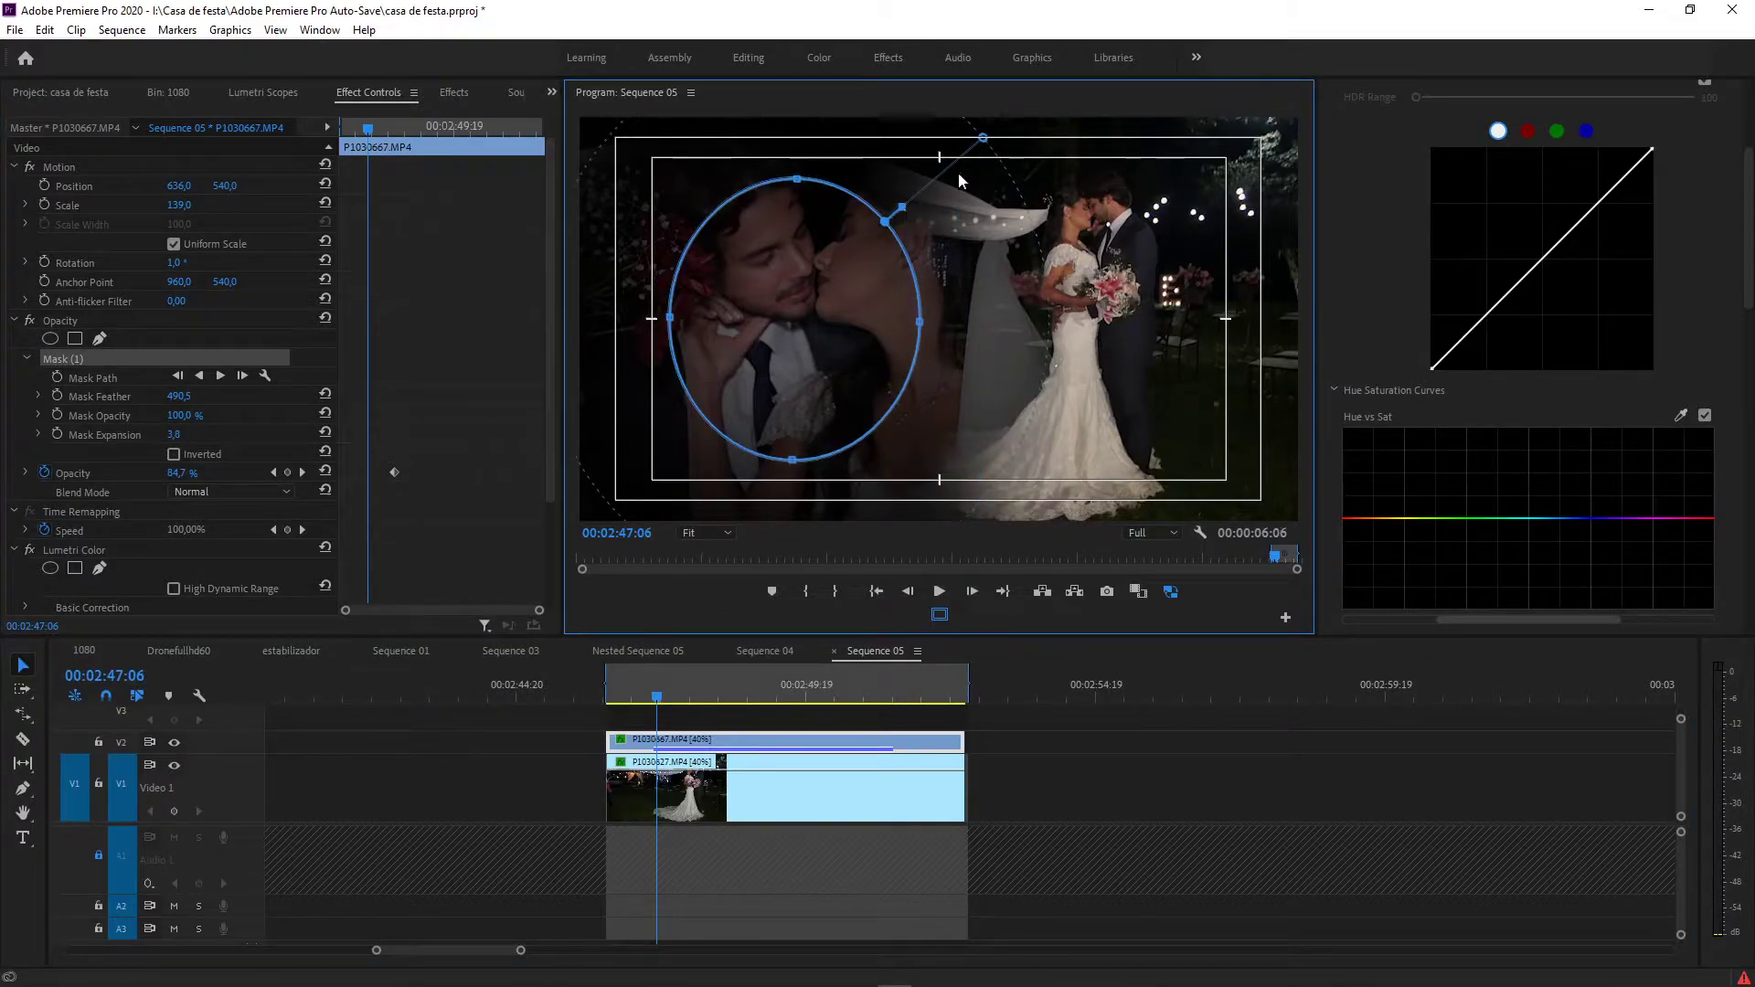
drag(983, 142, 952, 165)
drag(921, 321, 968, 322)
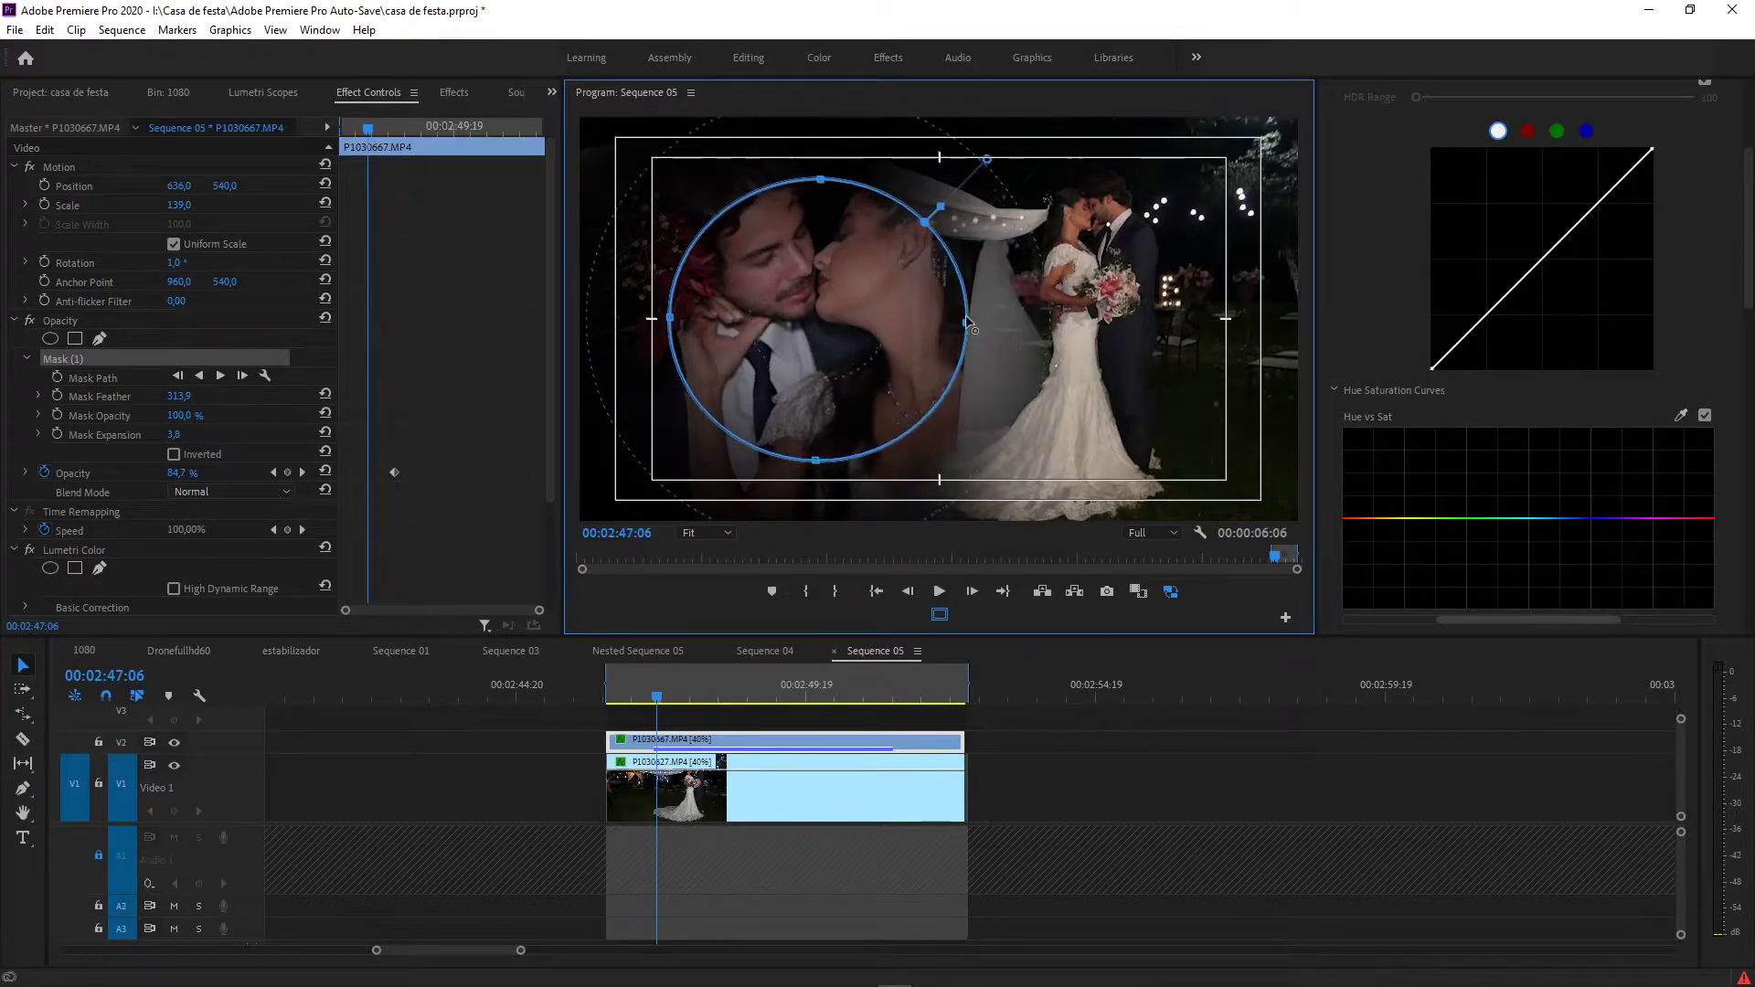
drag(670, 319, 628, 323)
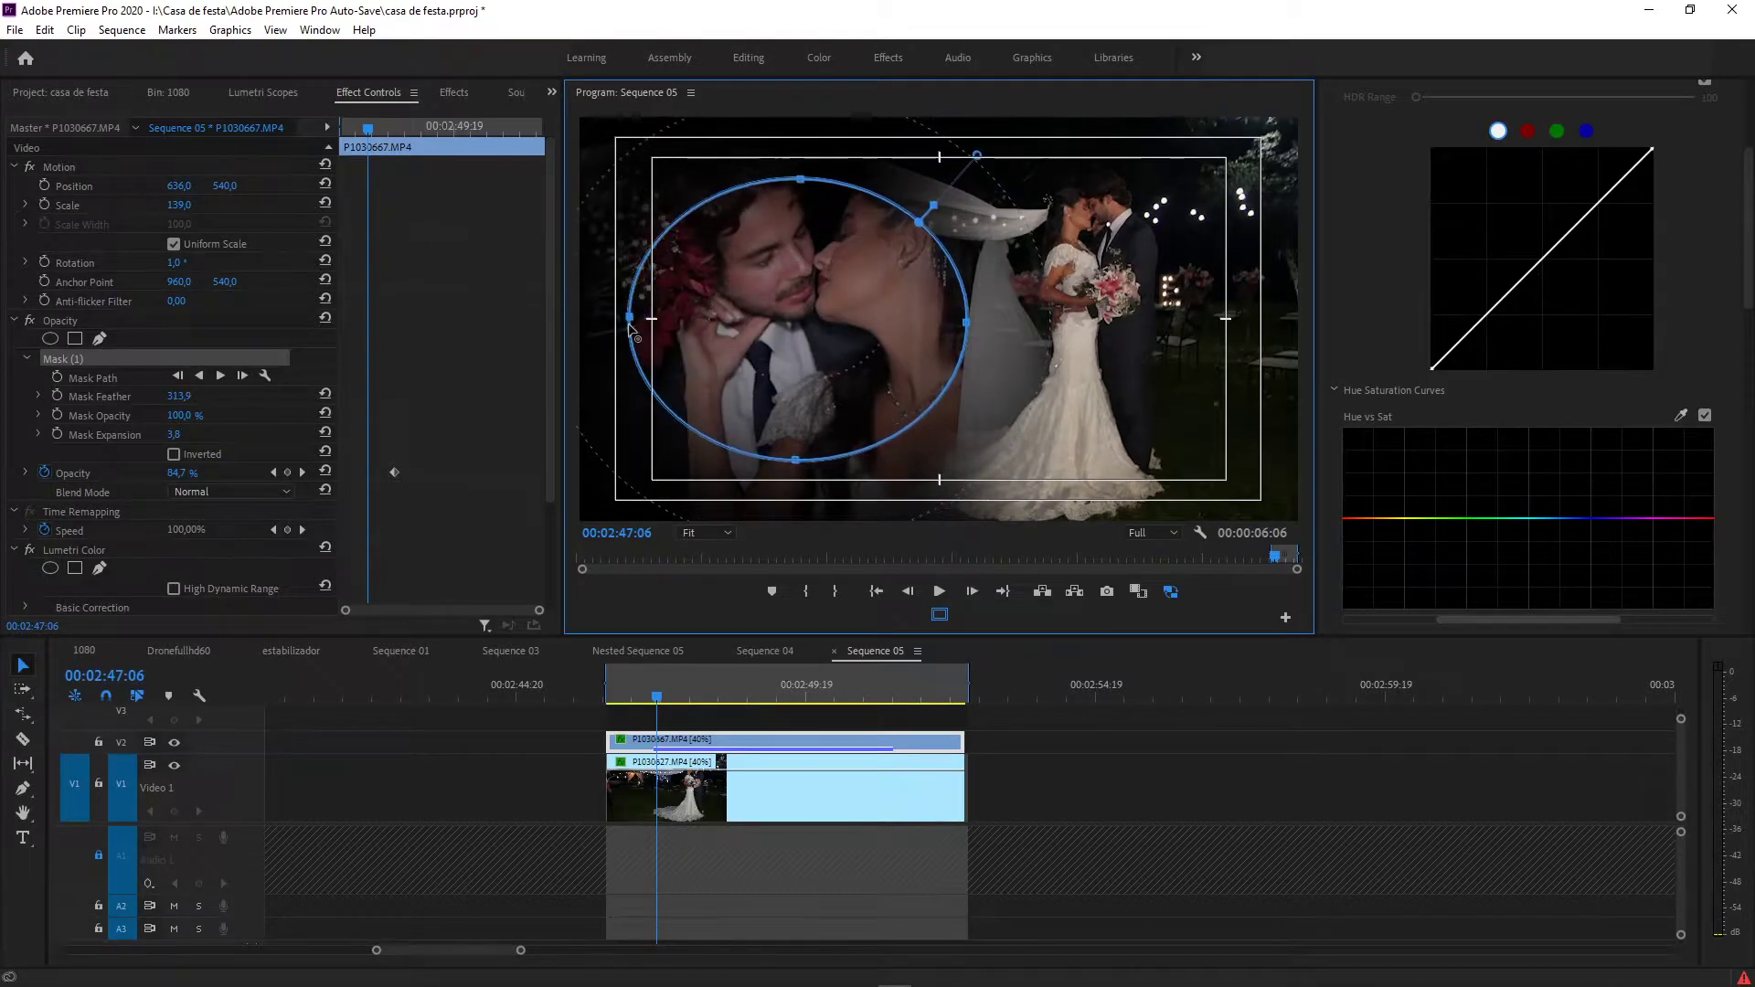
Step: Make the upper clip's elliptical mask taller and slightly narrower around the couple, and reduce its feather to about 218.2
drag(798, 193, 799, 174)
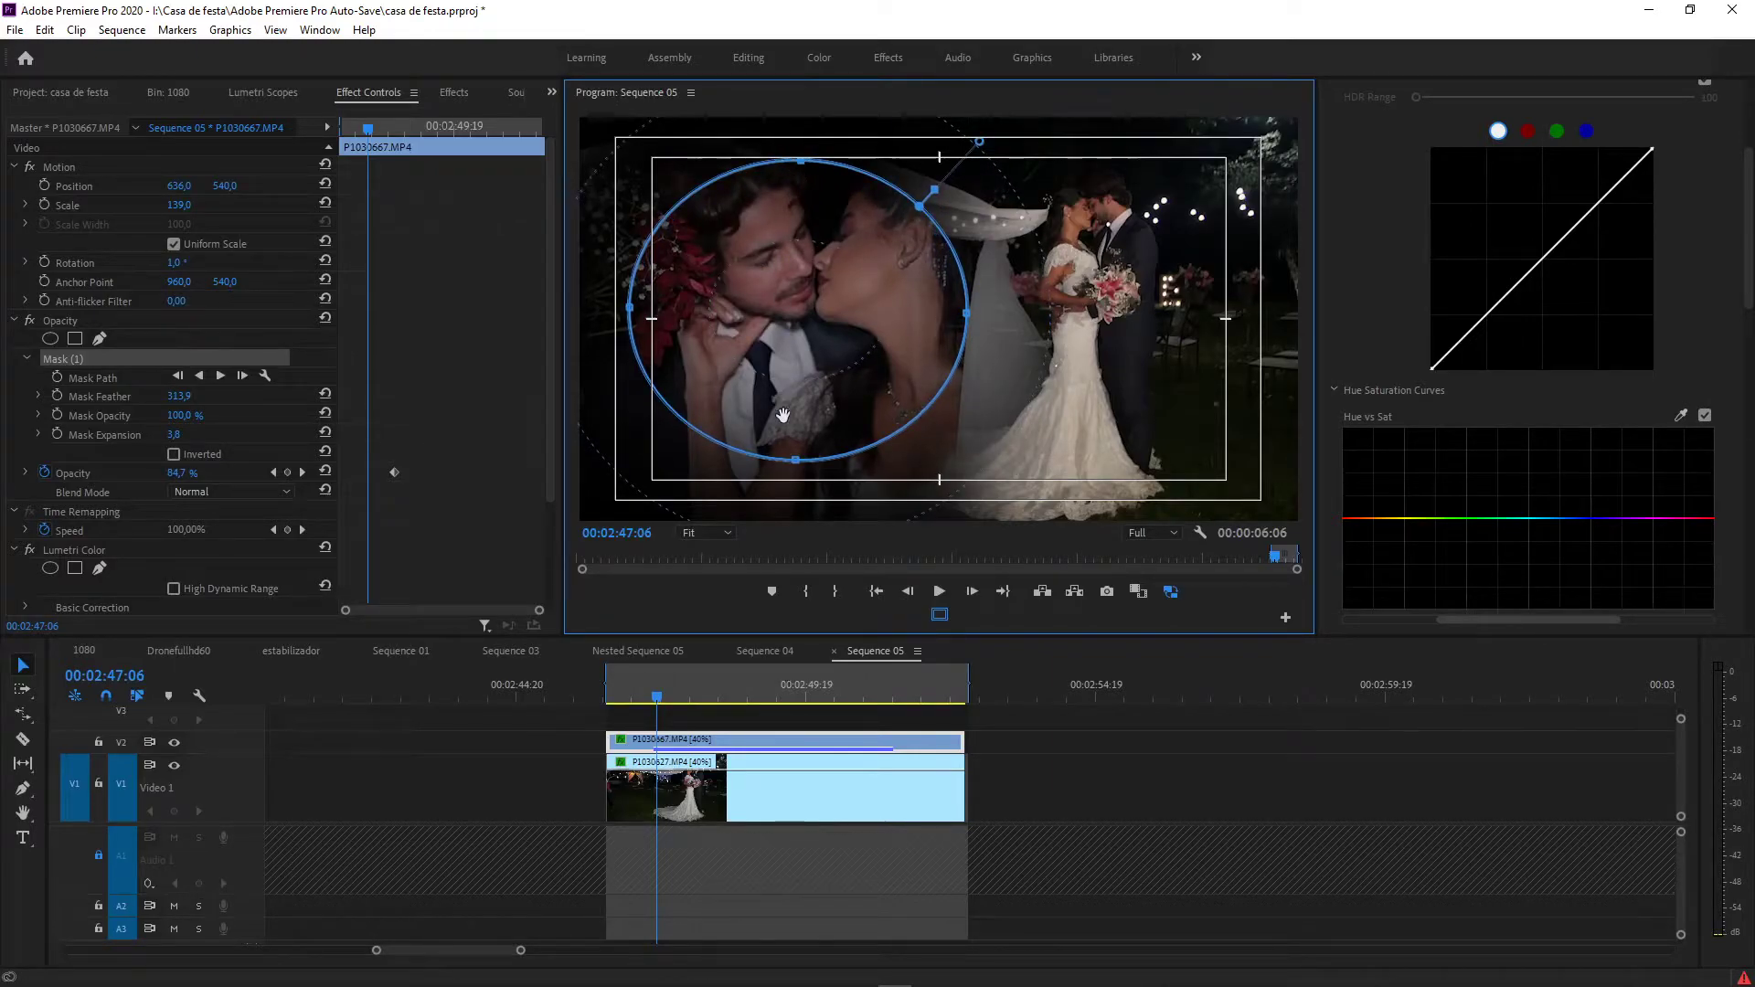
drag(799, 469, 801, 474)
drag(990, 139, 971, 150)
mouse_move(794, 471)
mouse_down()
mouse_move(796, 505)
mouse_move(795, 486)
mouse_up()
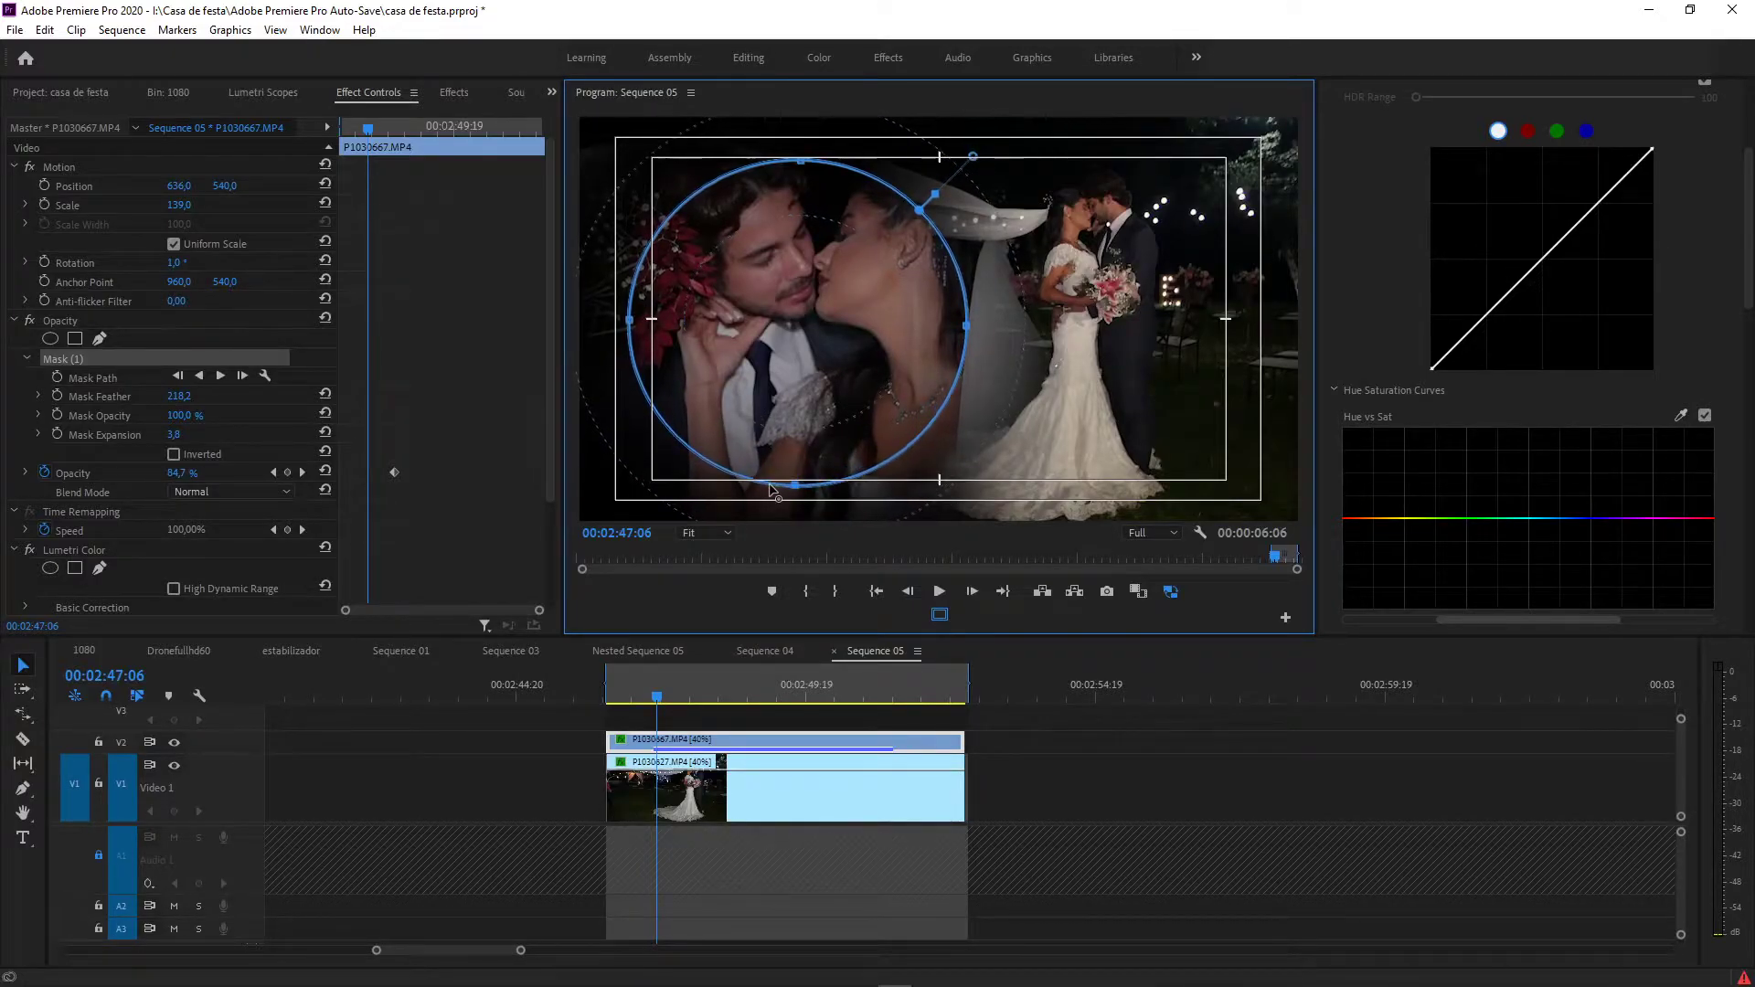
drag(967, 326, 947, 327)
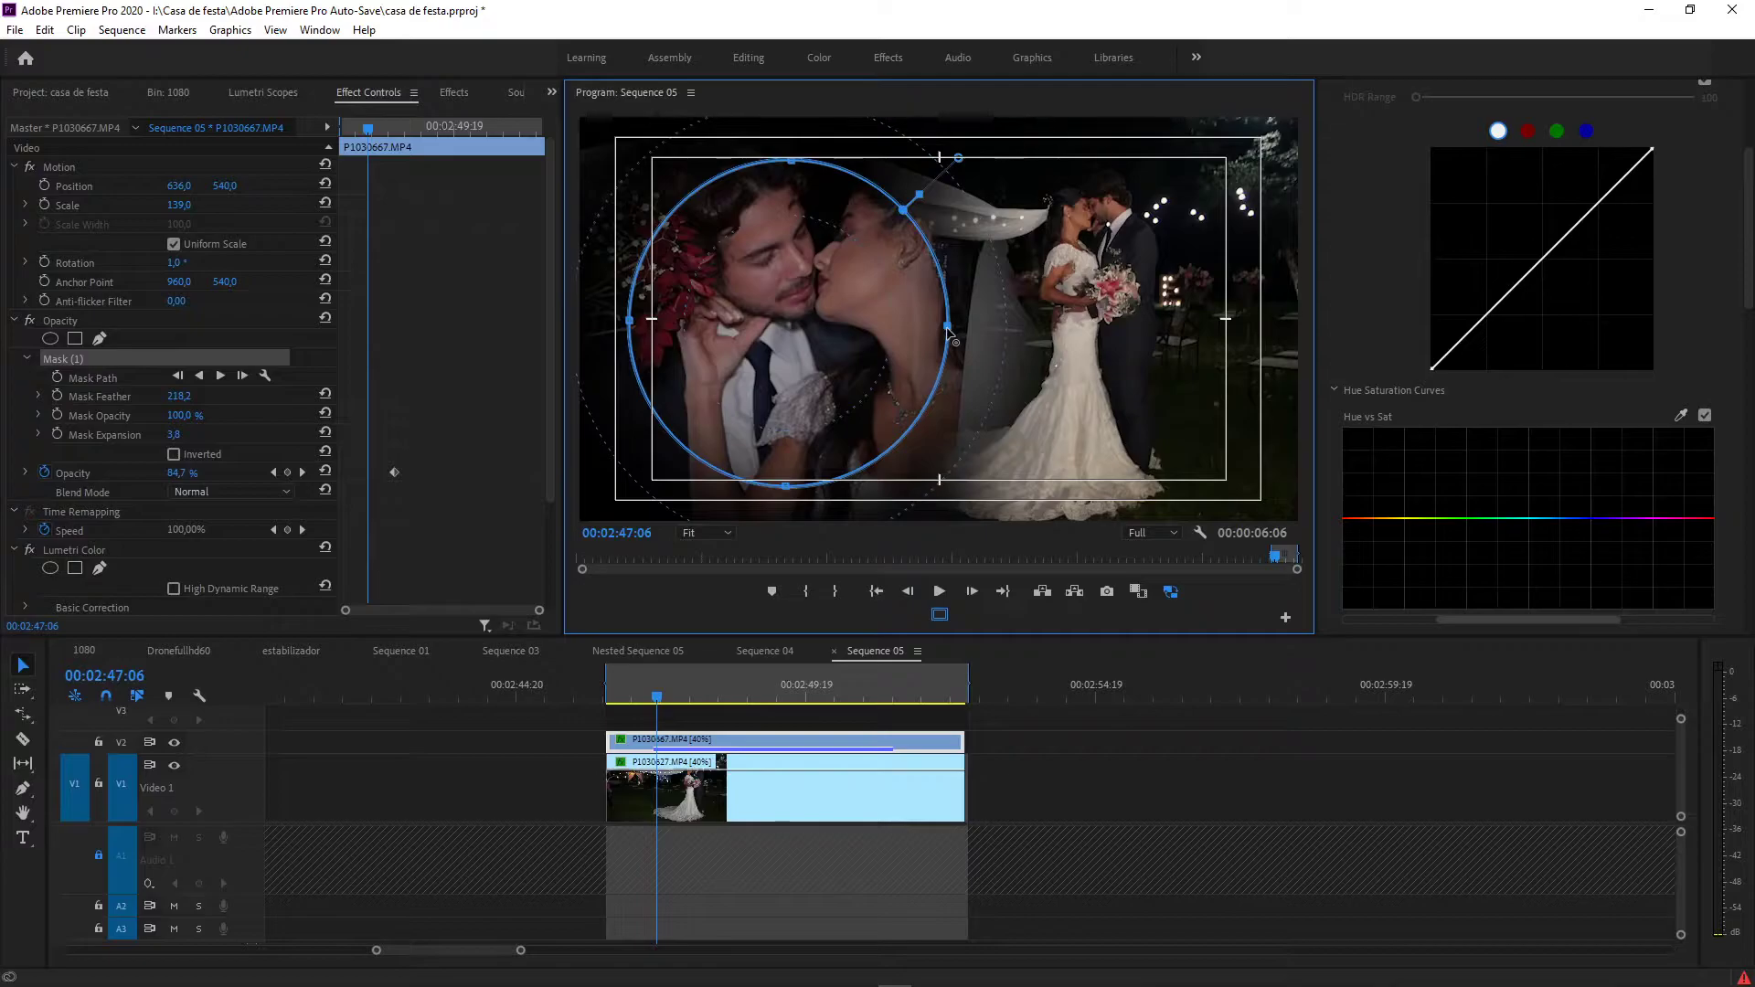
drag(630, 322, 648, 326)
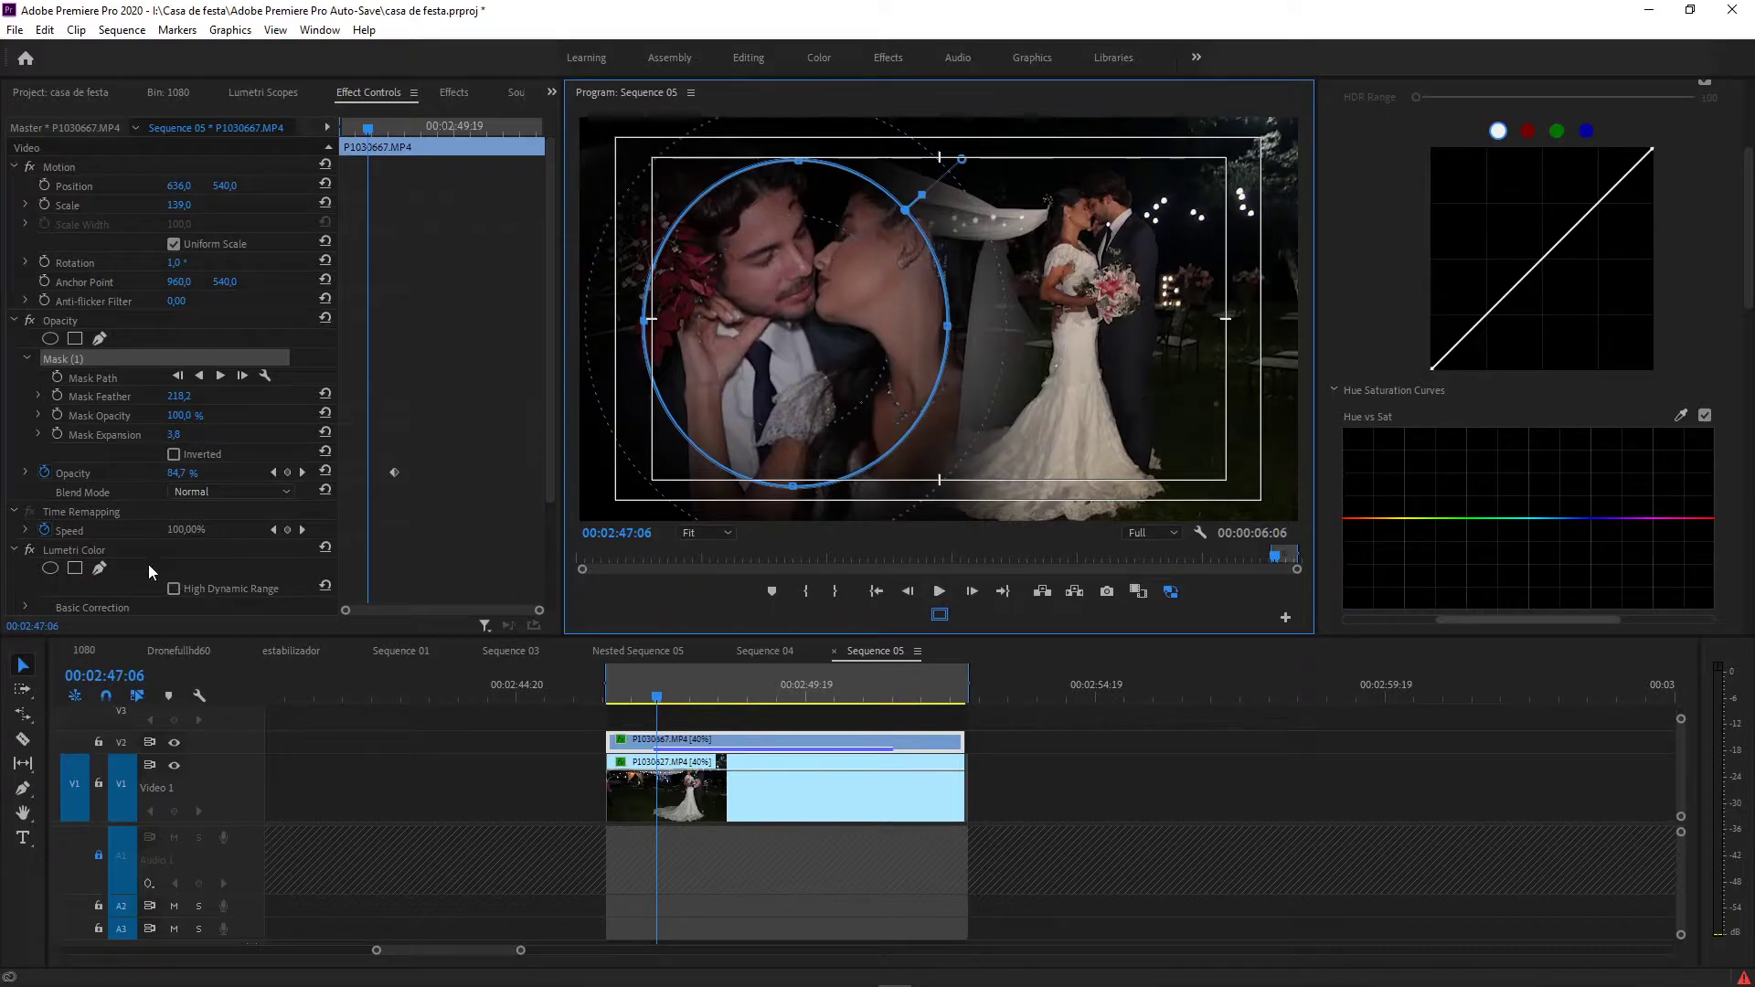
Step: Turn off the Opacity effect on clip P1030627.MP4 to compare the blend without its mask
click(853, 797)
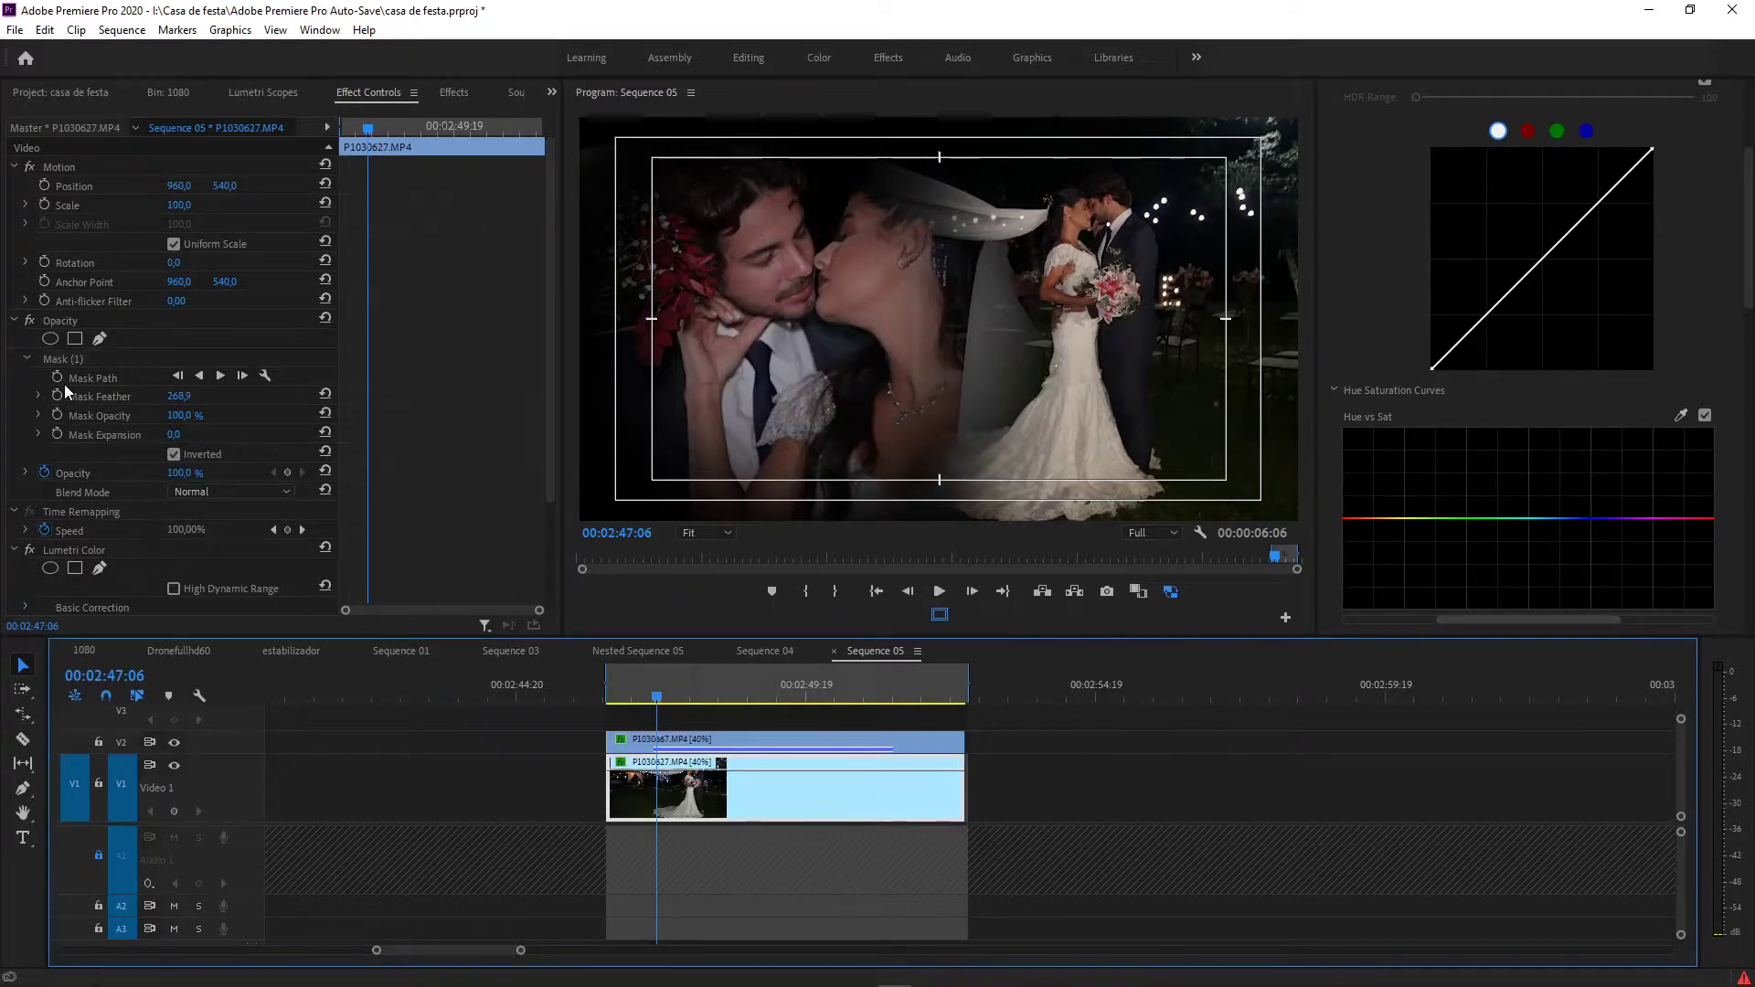
click(29, 321)
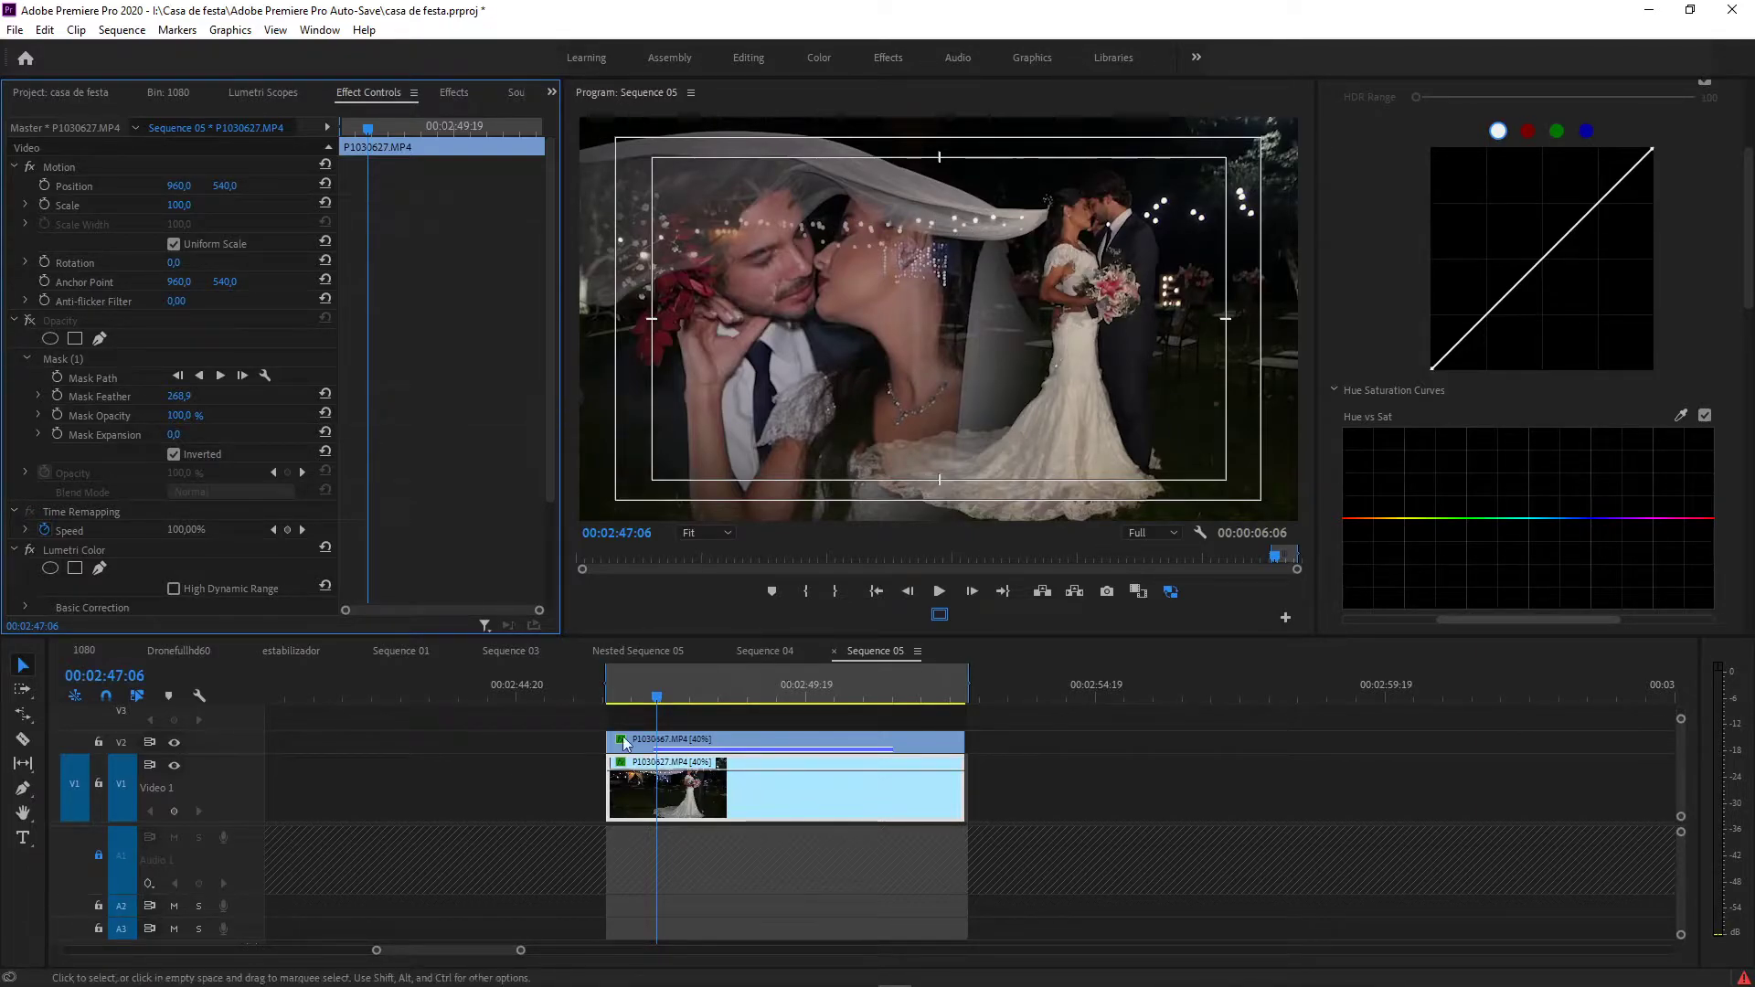
Step: Turn the Opacity effect of clip P1030627.MP4 back on, then set the clip's scale to 110 and horizontal position to 1054
click(27, 325)
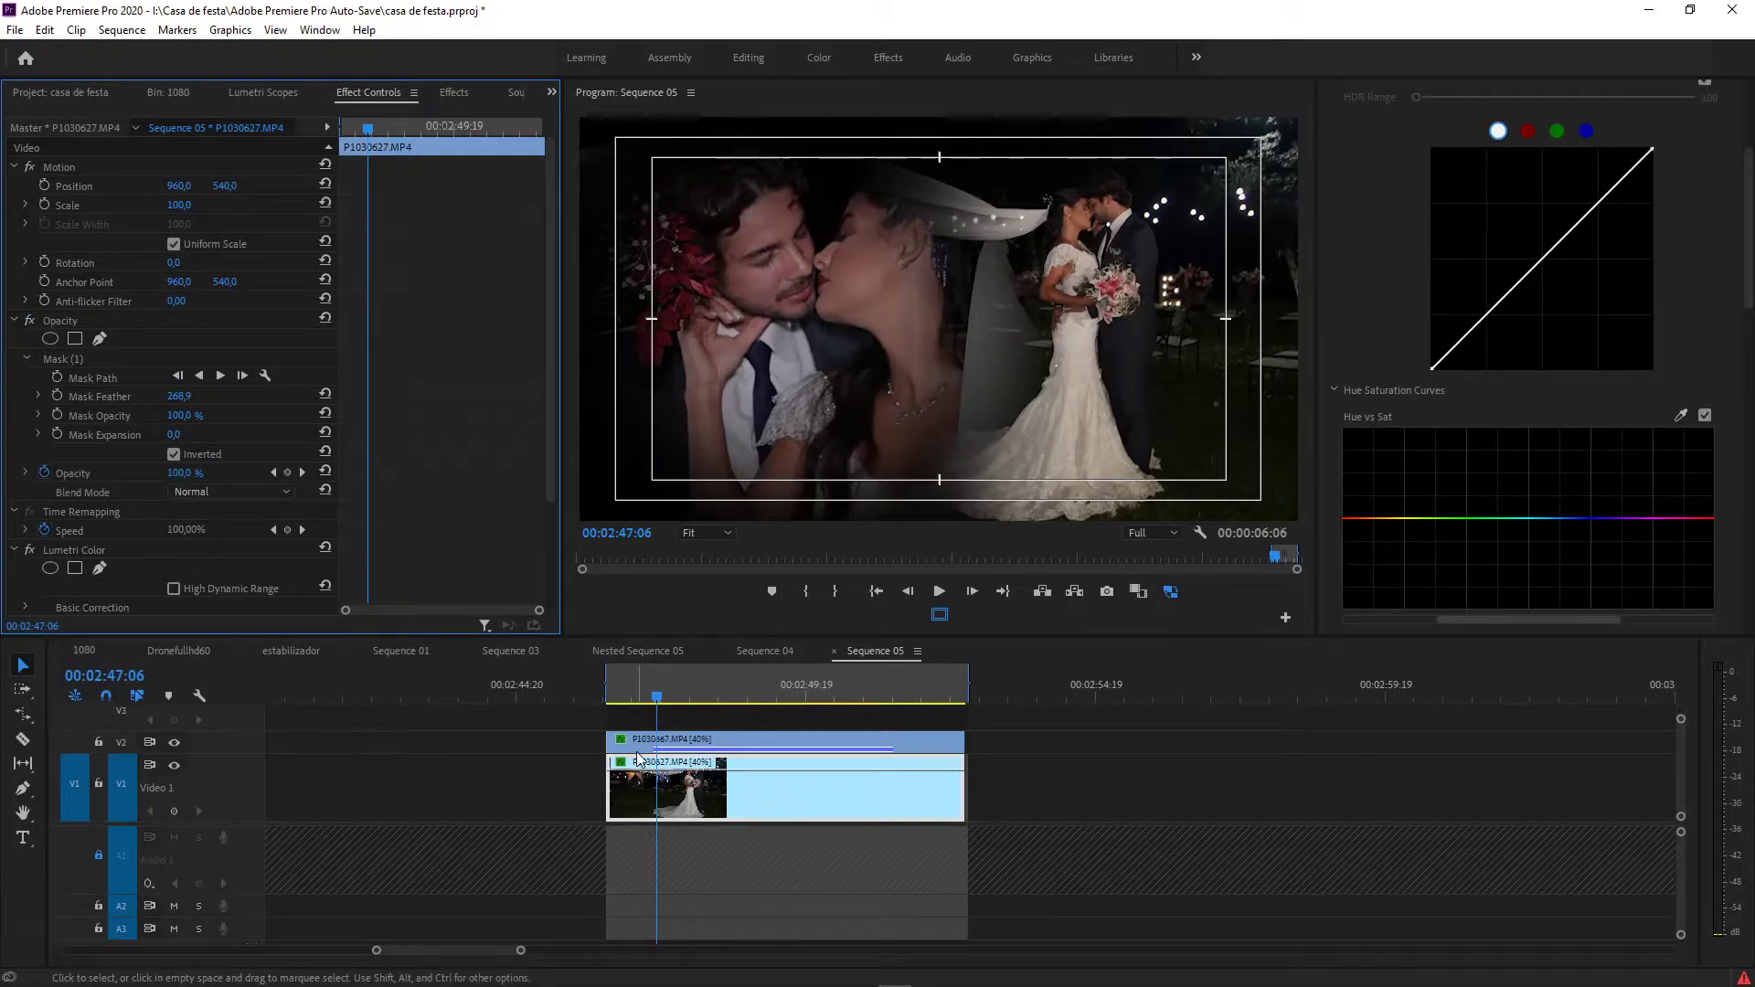
click(667, 783)
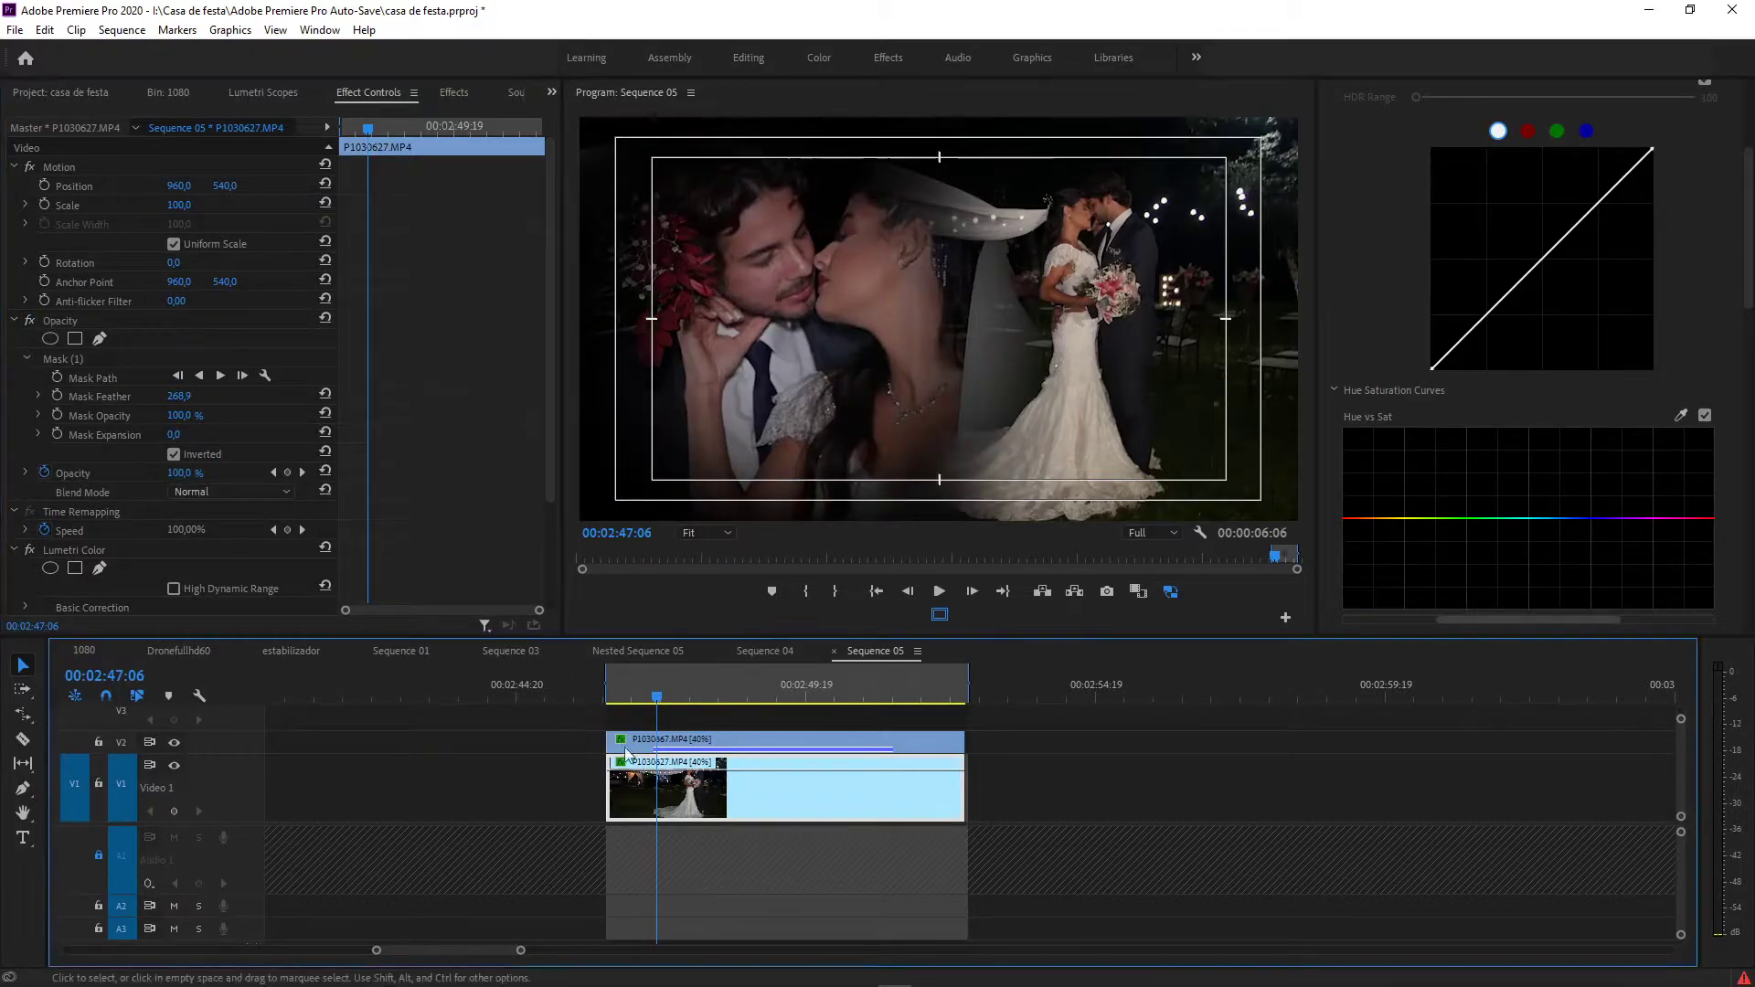
drag(180, 205, 250, 189)
drag(181, 186, 221, 186)
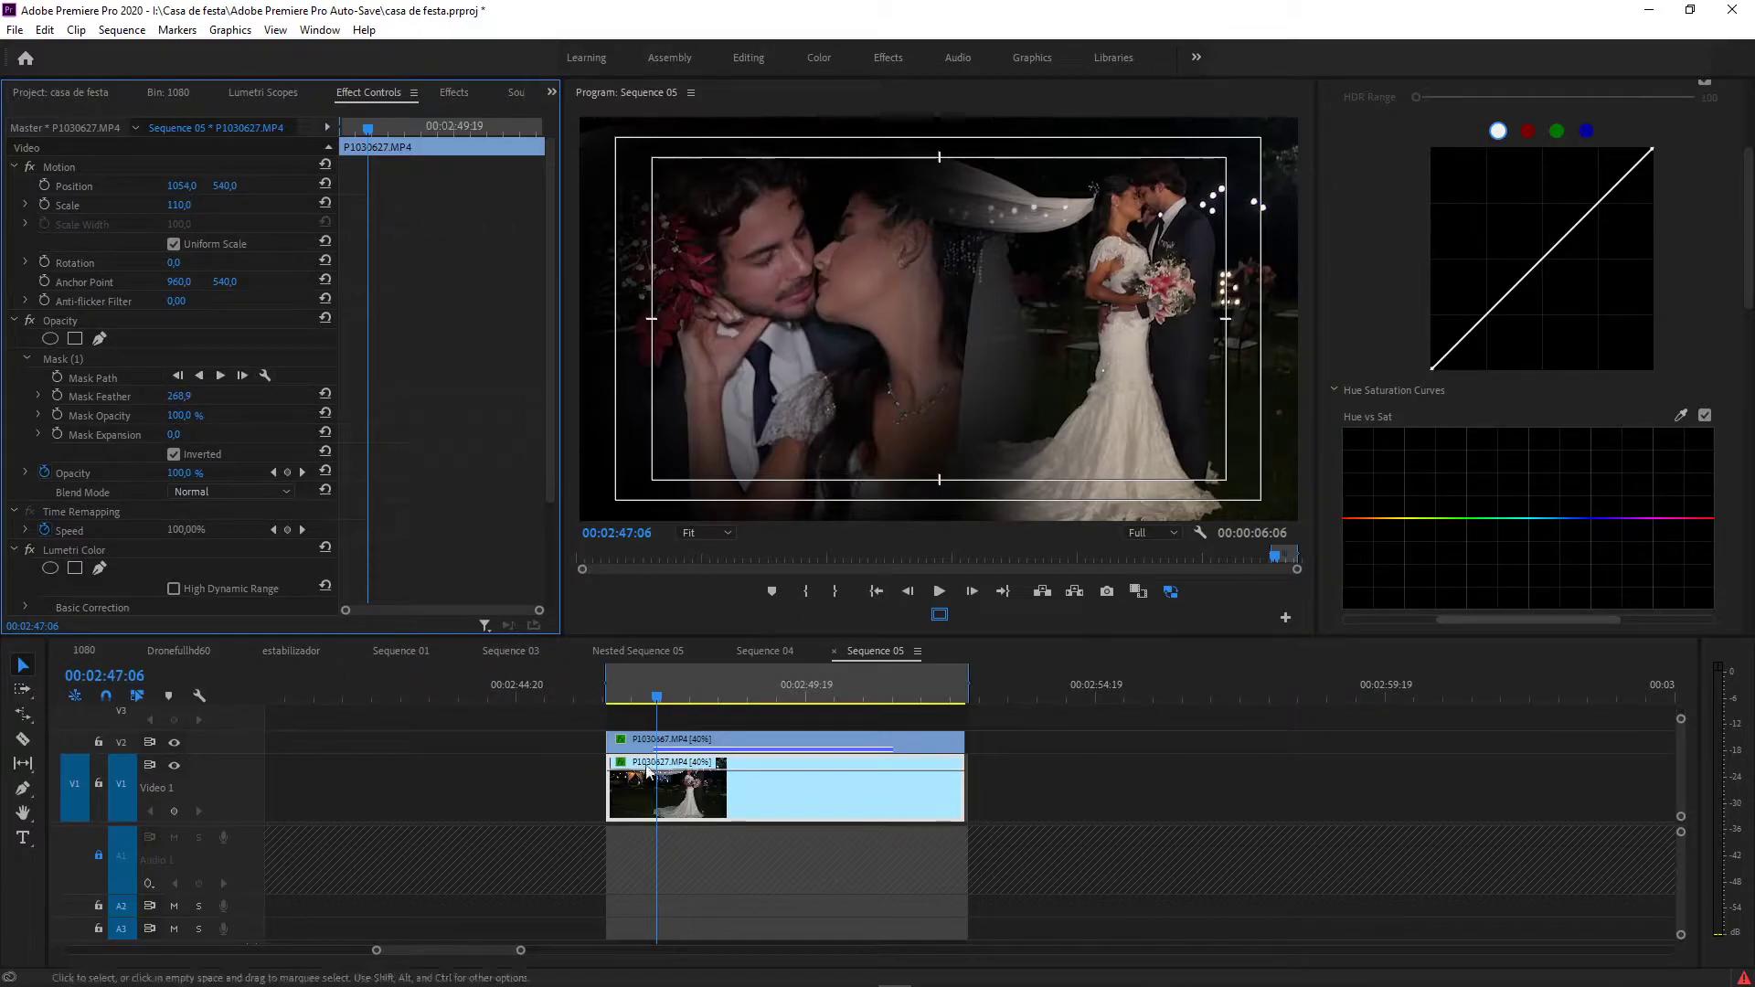
Step: Shift the upper clip P1030667.MP4 horizontally to 684 and reduce its elliptical mask's feather to about 146
click(786, 739)
click(180, 185)
drag(179, 185, 290, 185)
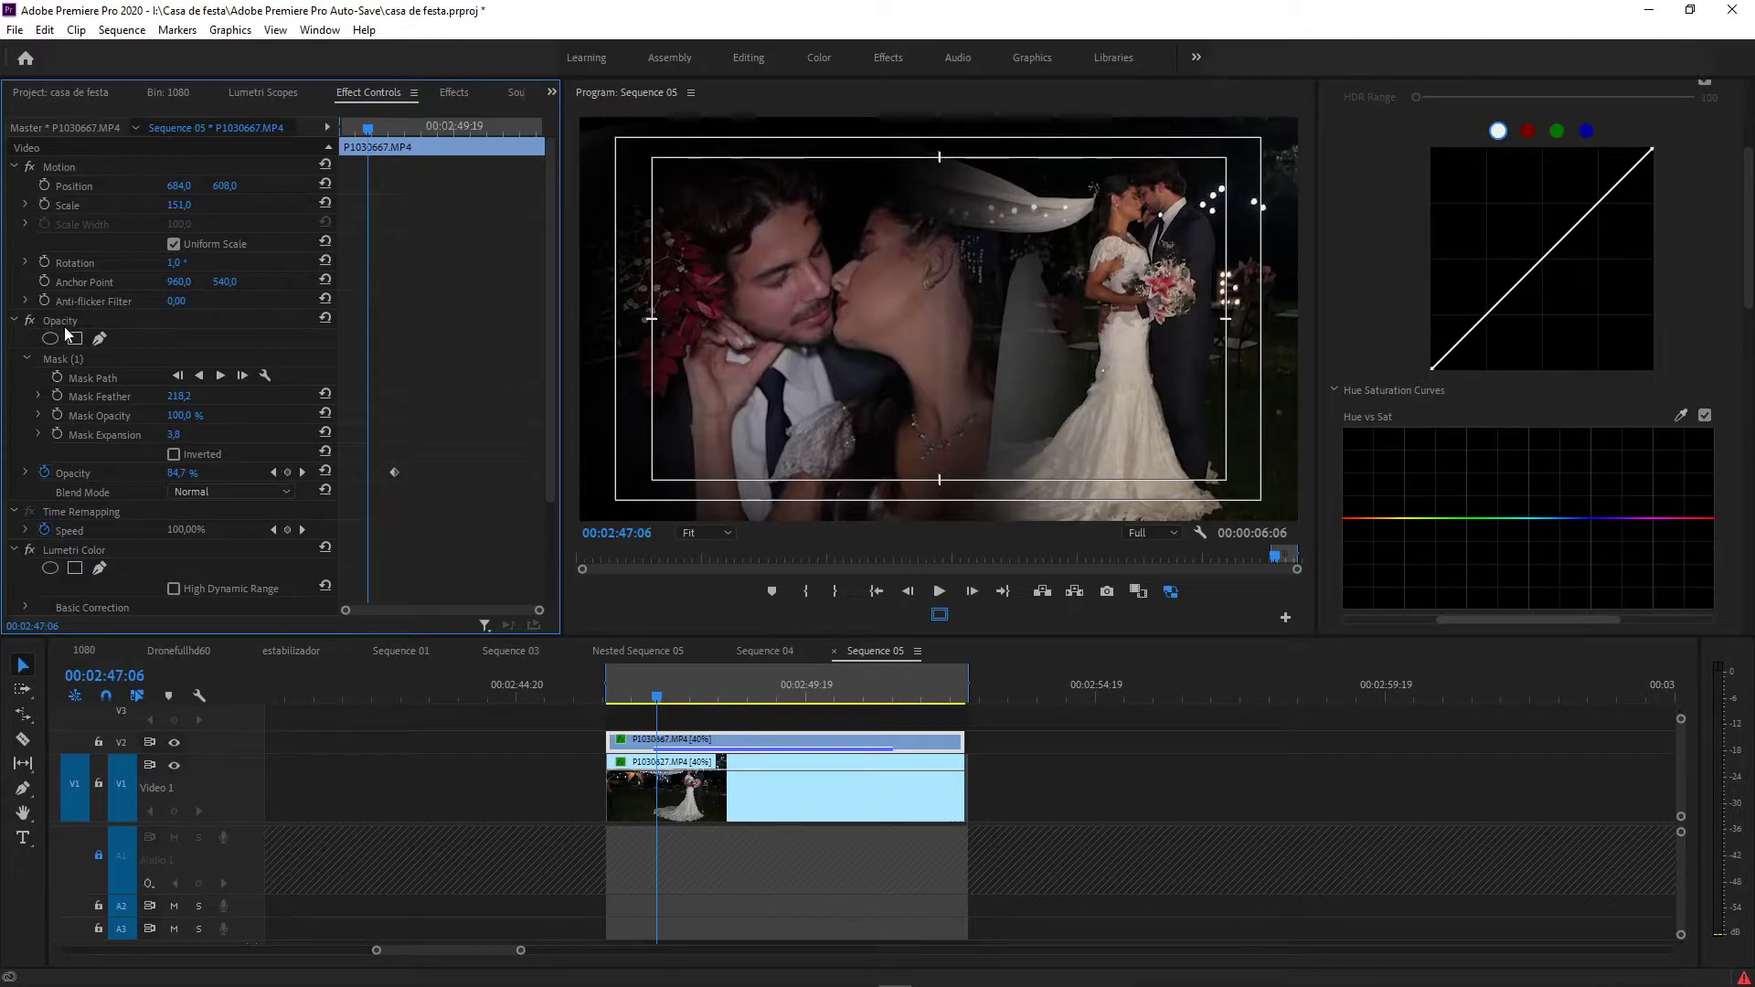
click(68, 359)
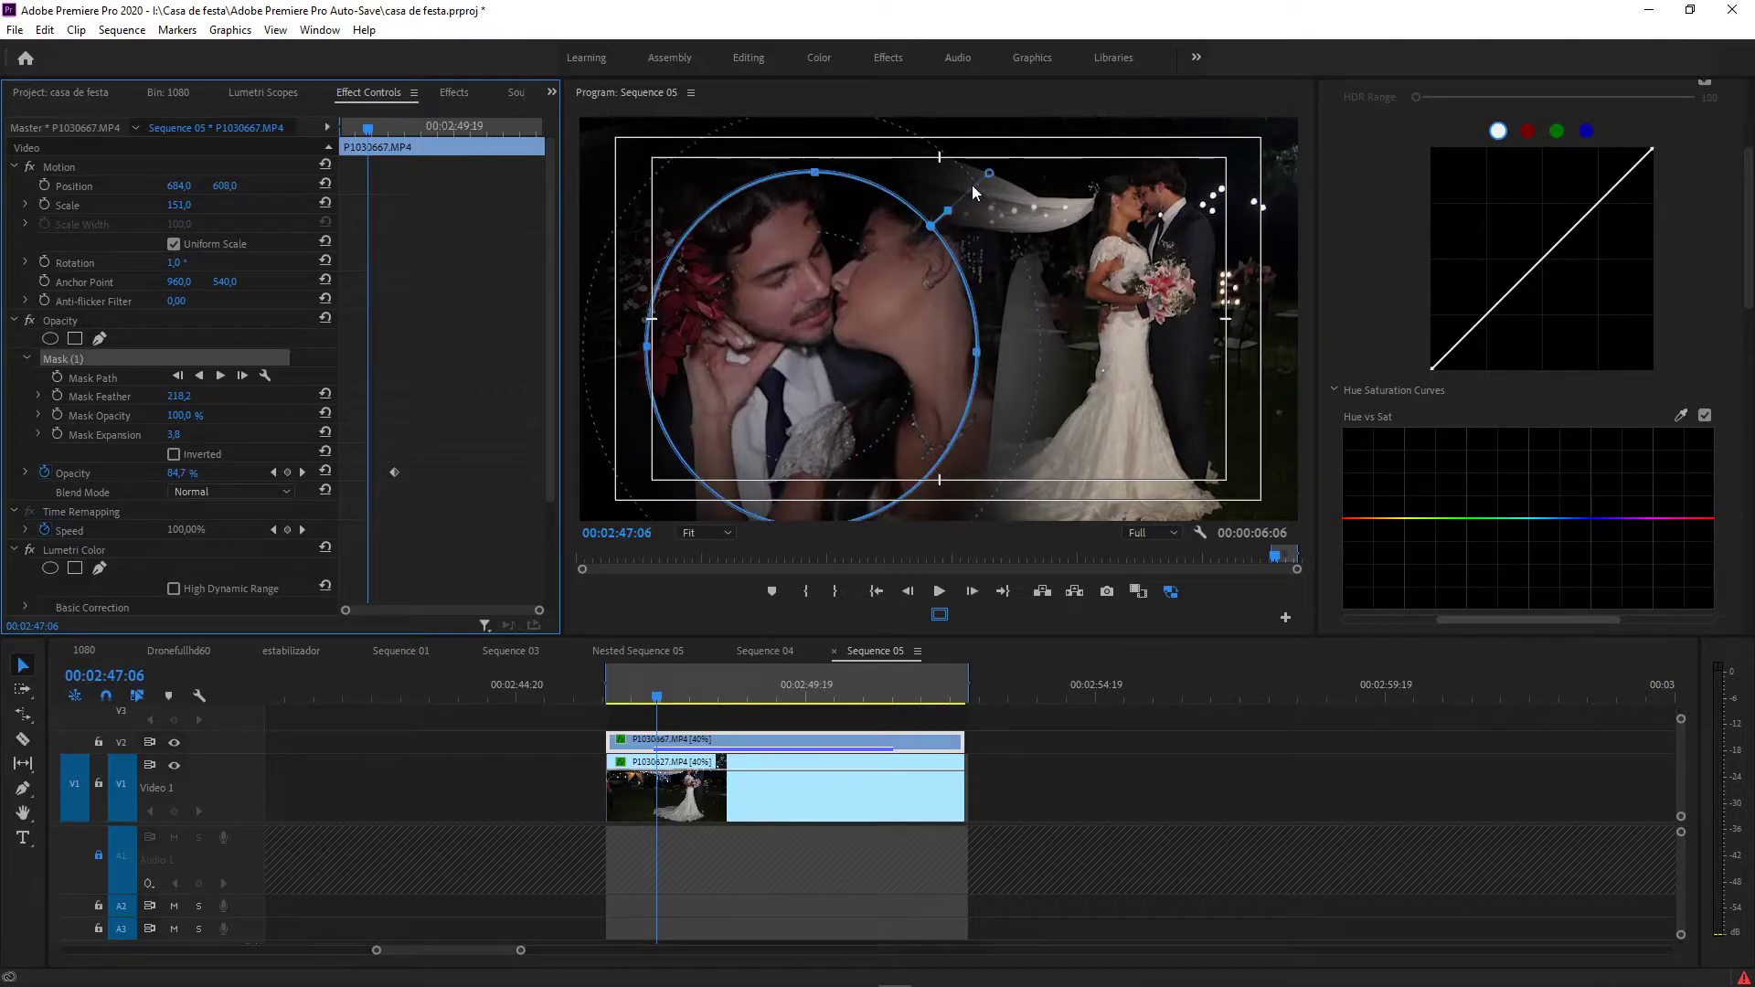
drag(982, 183, 985, 186)
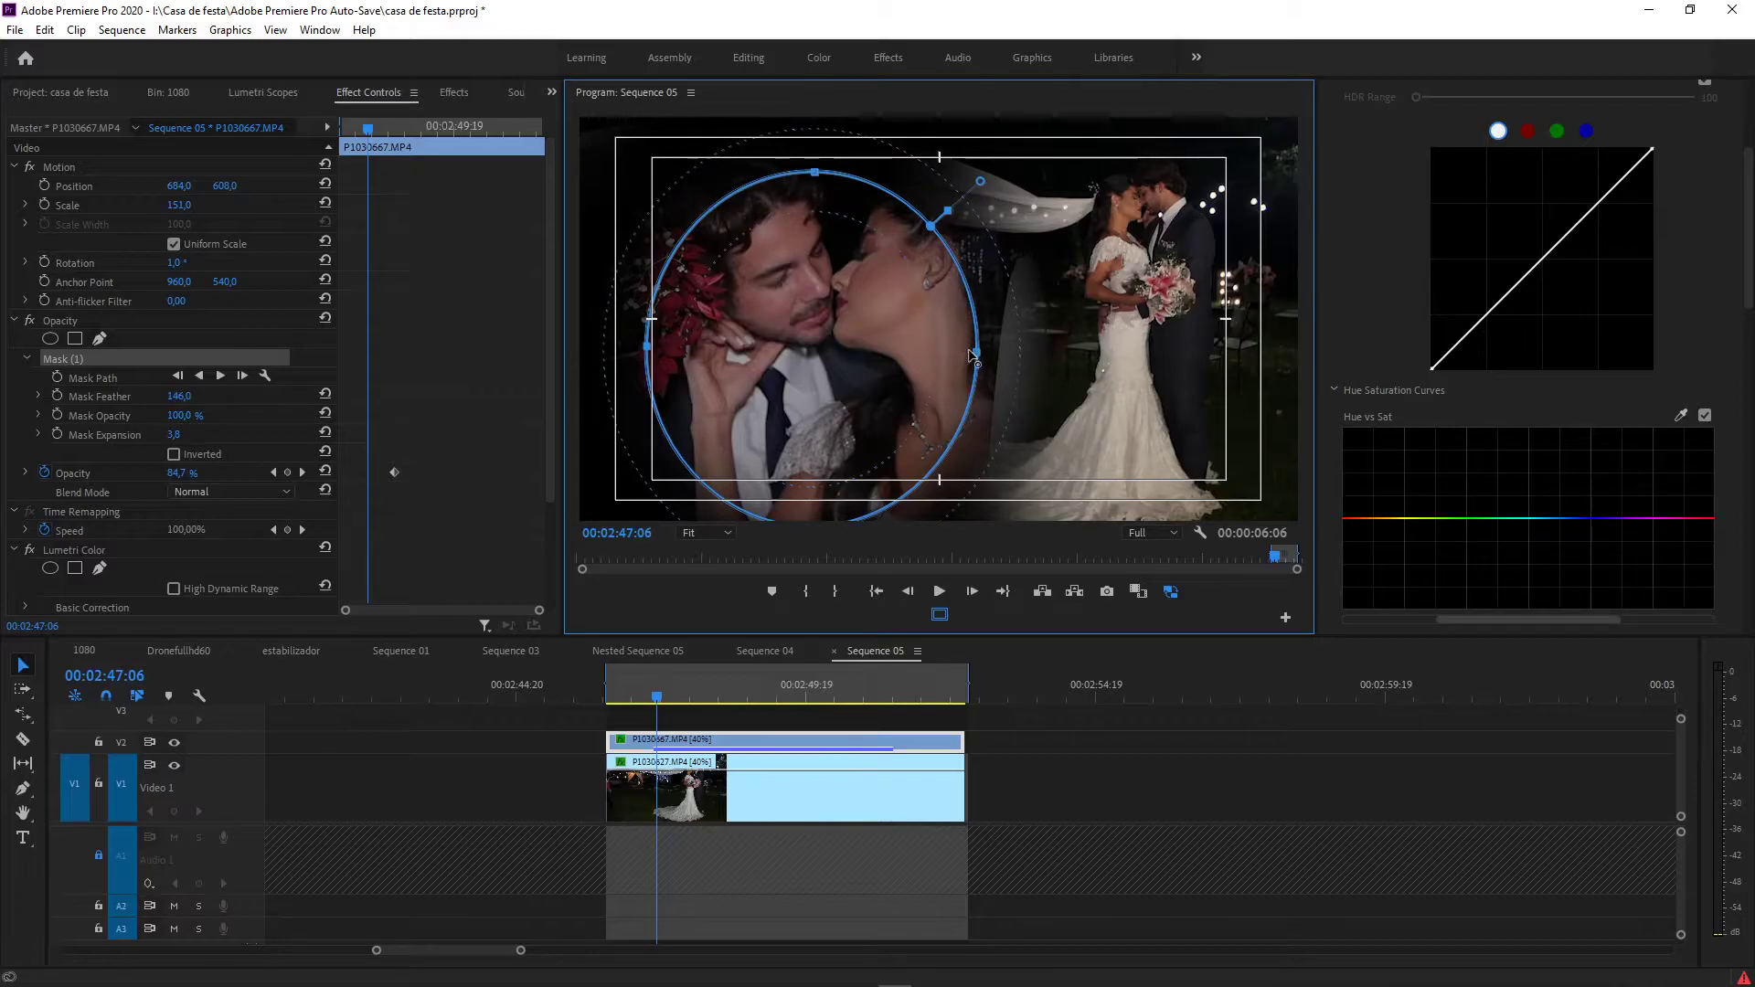
Step: Play the stacked clips from near their start and park the playhead at 00:02:48:15 to check the blend
click(783, 820)
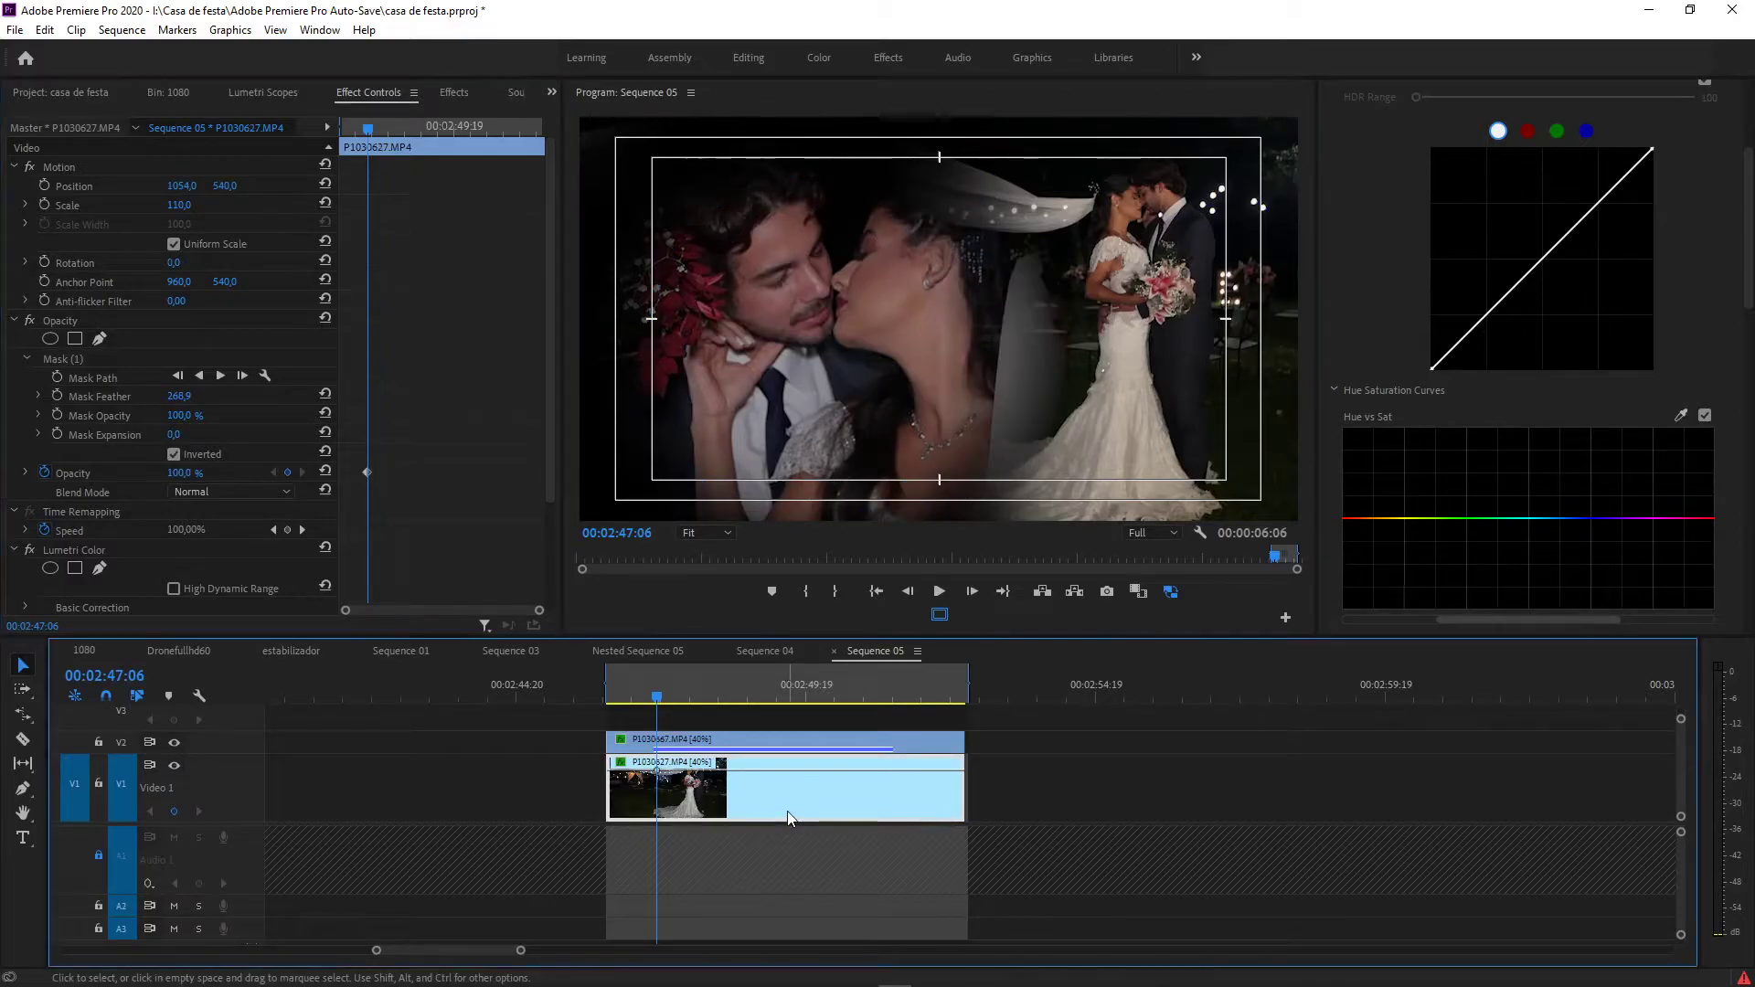
click(621, 700)
key(space)
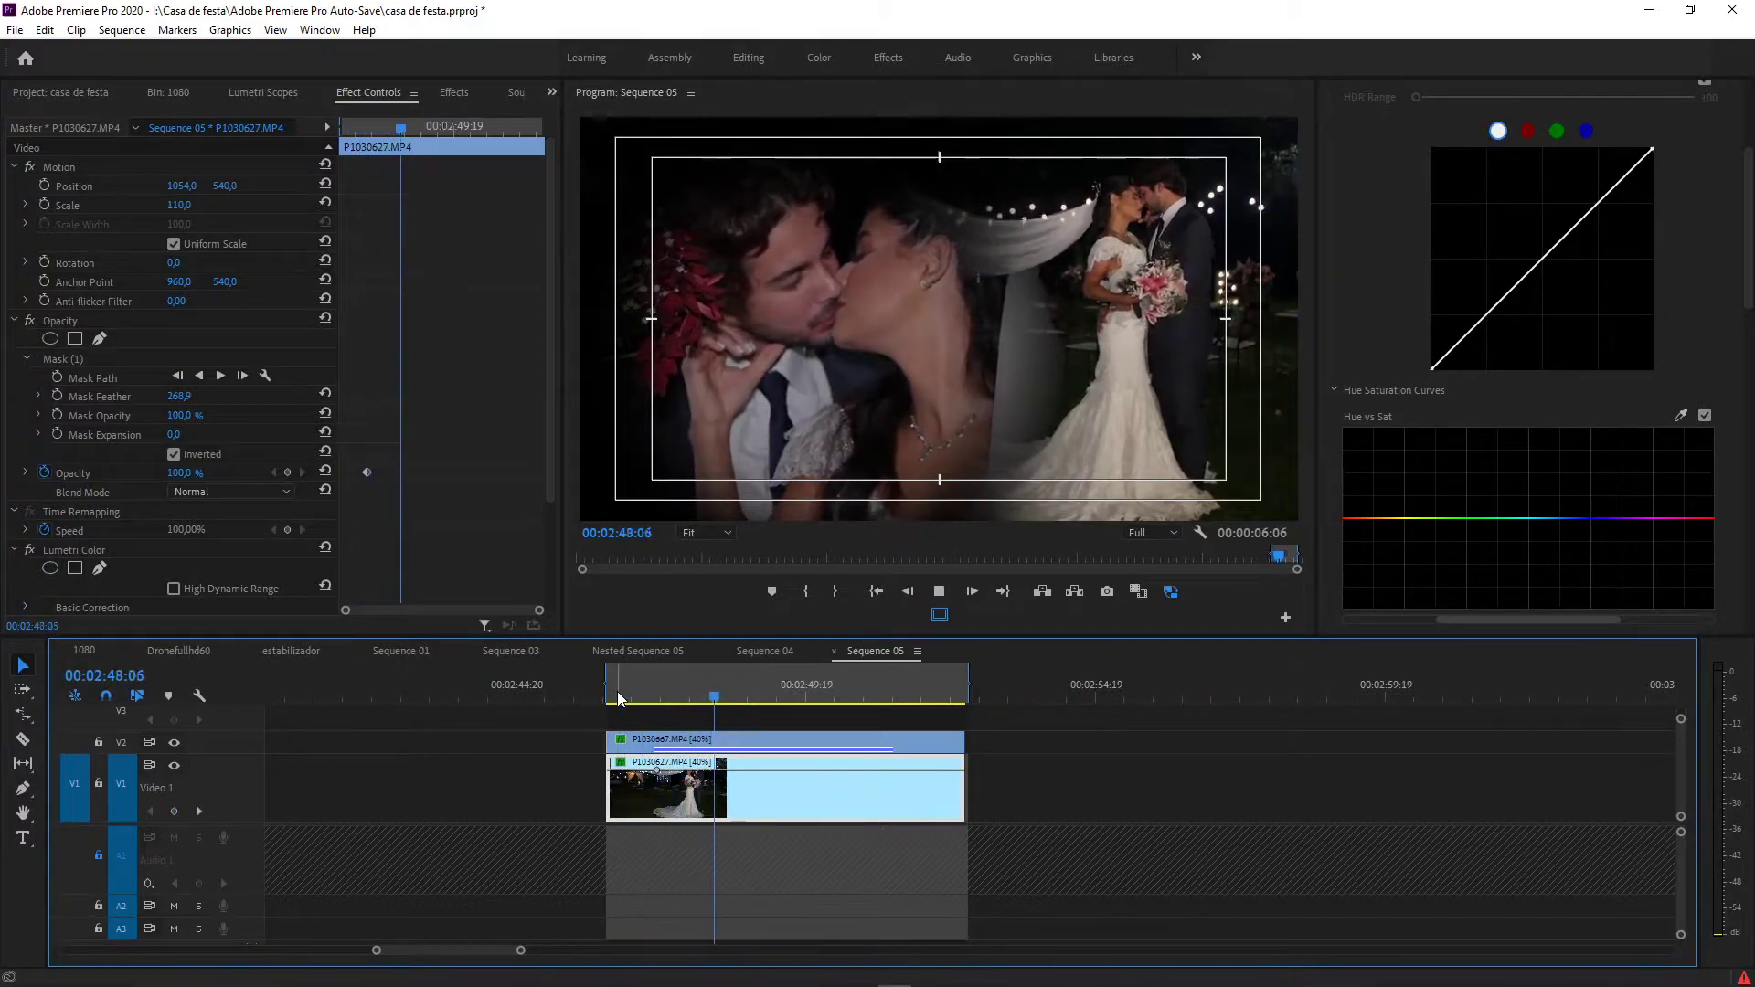
key(space)
click(736, 700)
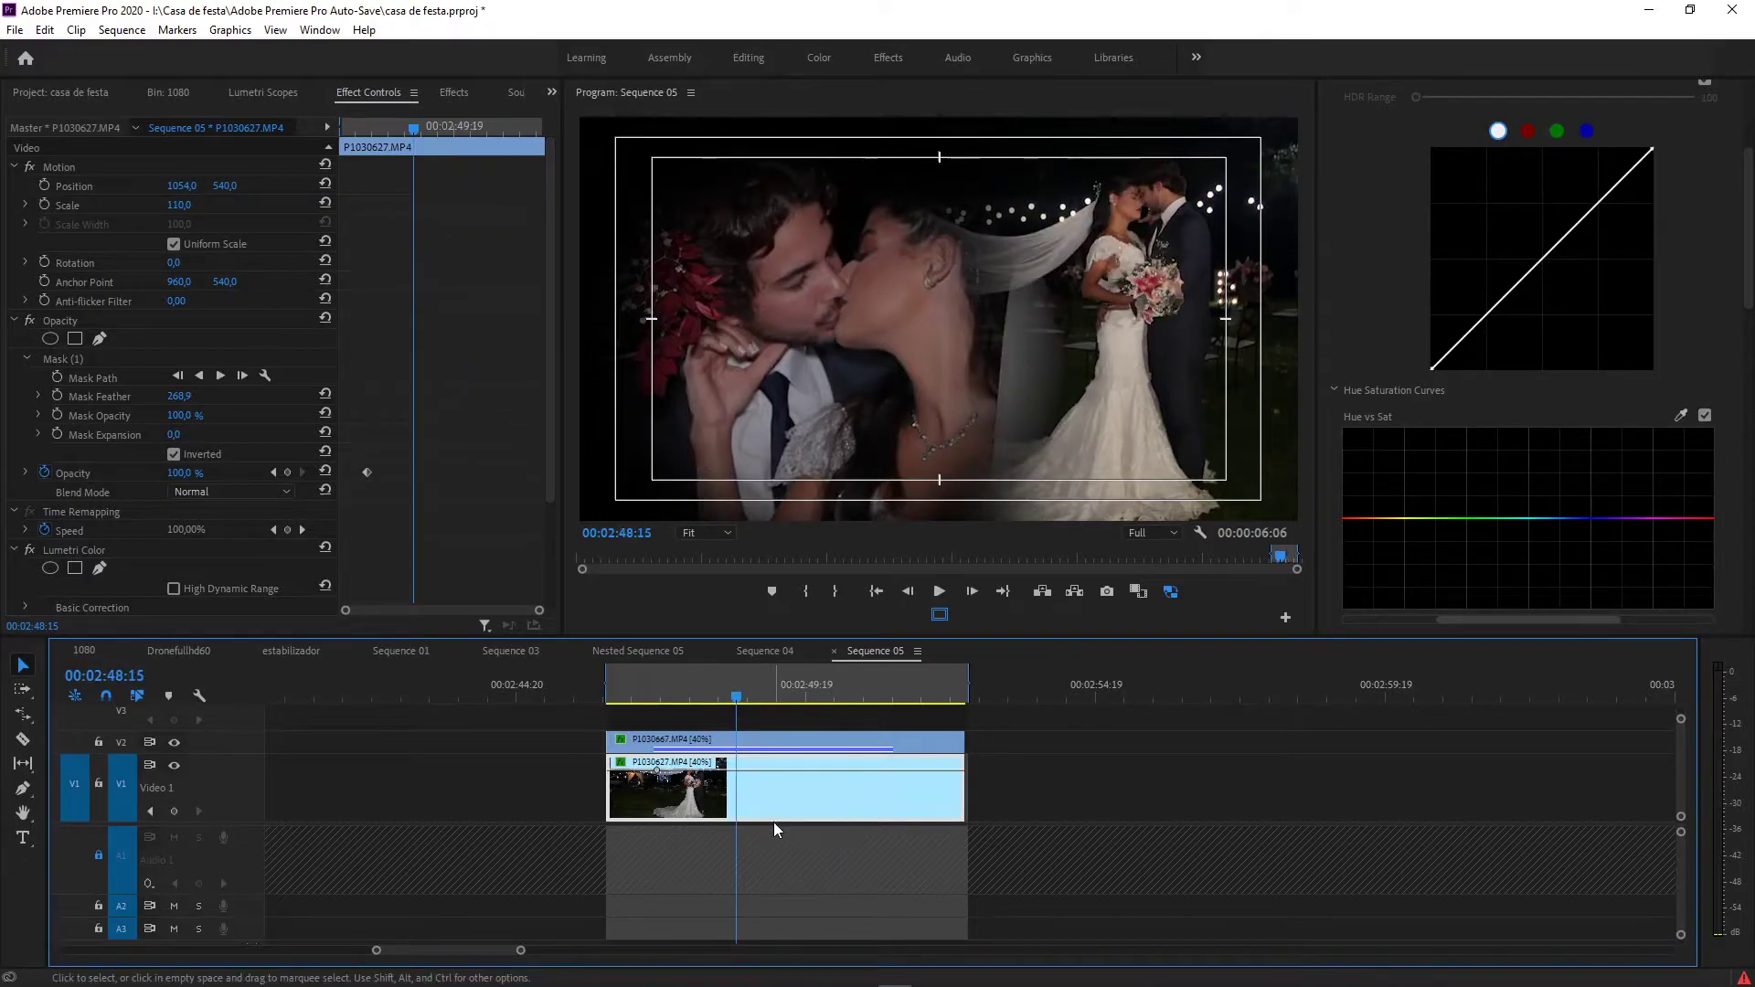
Step: Reduce the feather of P1030627.MP4's mask to about 199.1 and reshape it by lowering its upper corners and pulling the right one inward
click(67, 362)
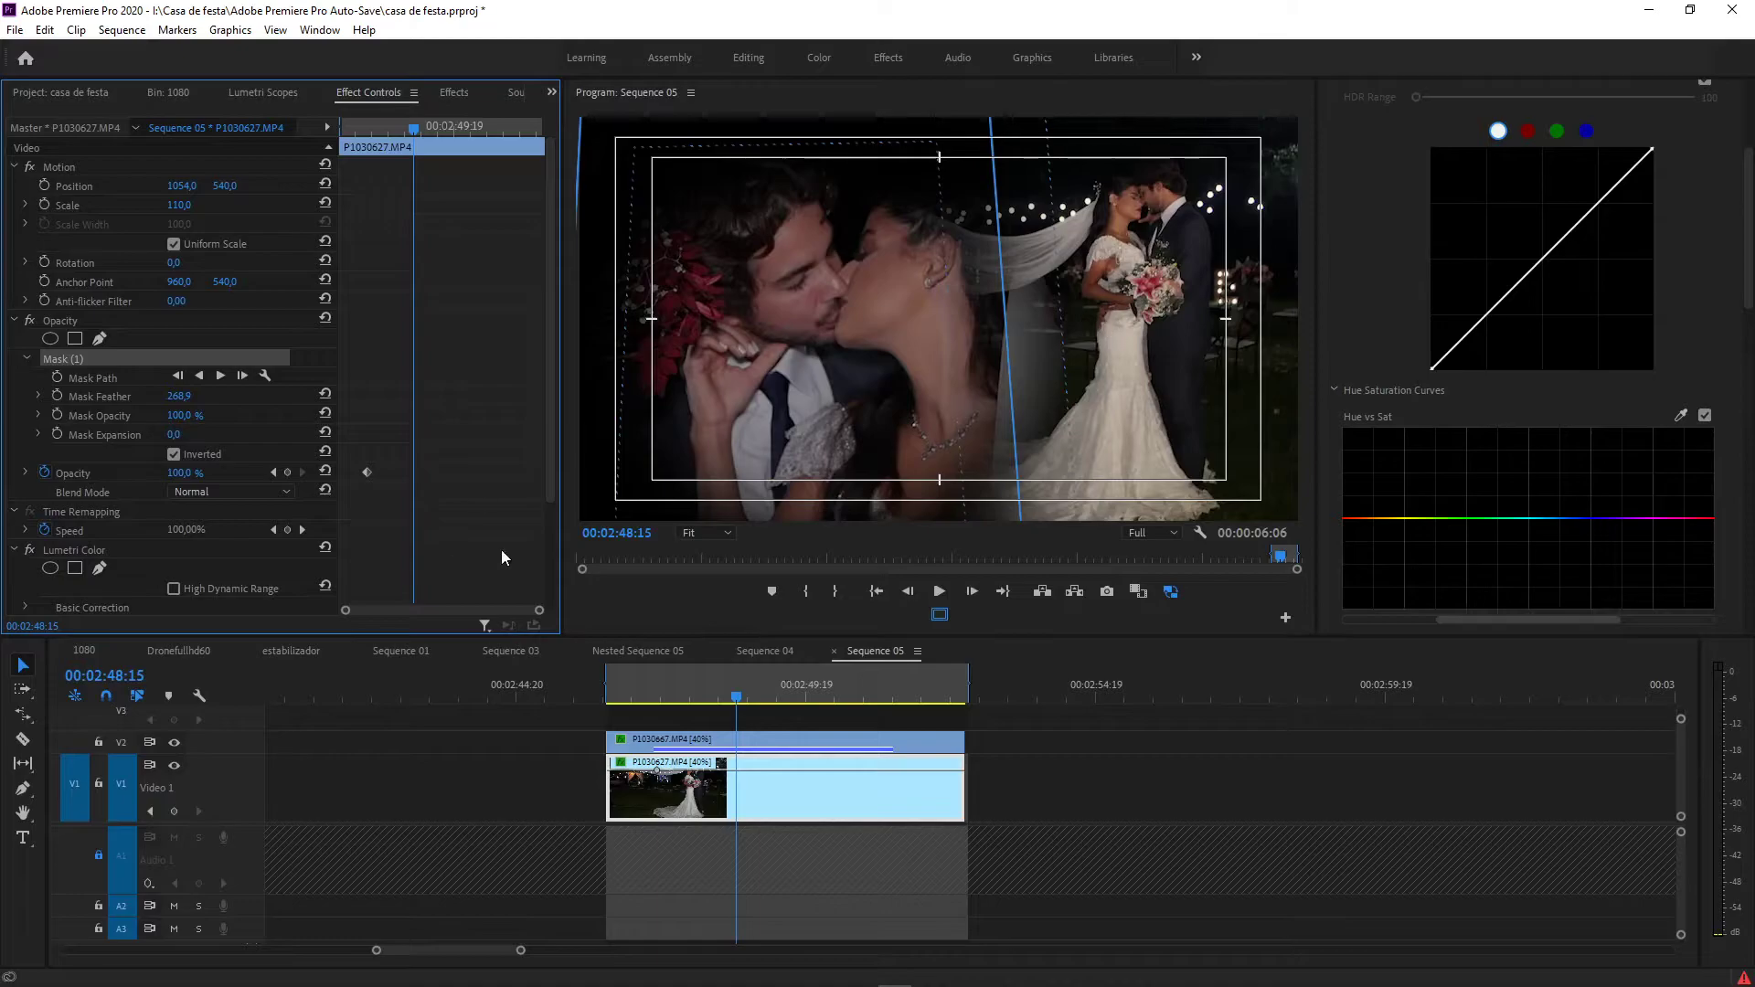
click(722, 533)
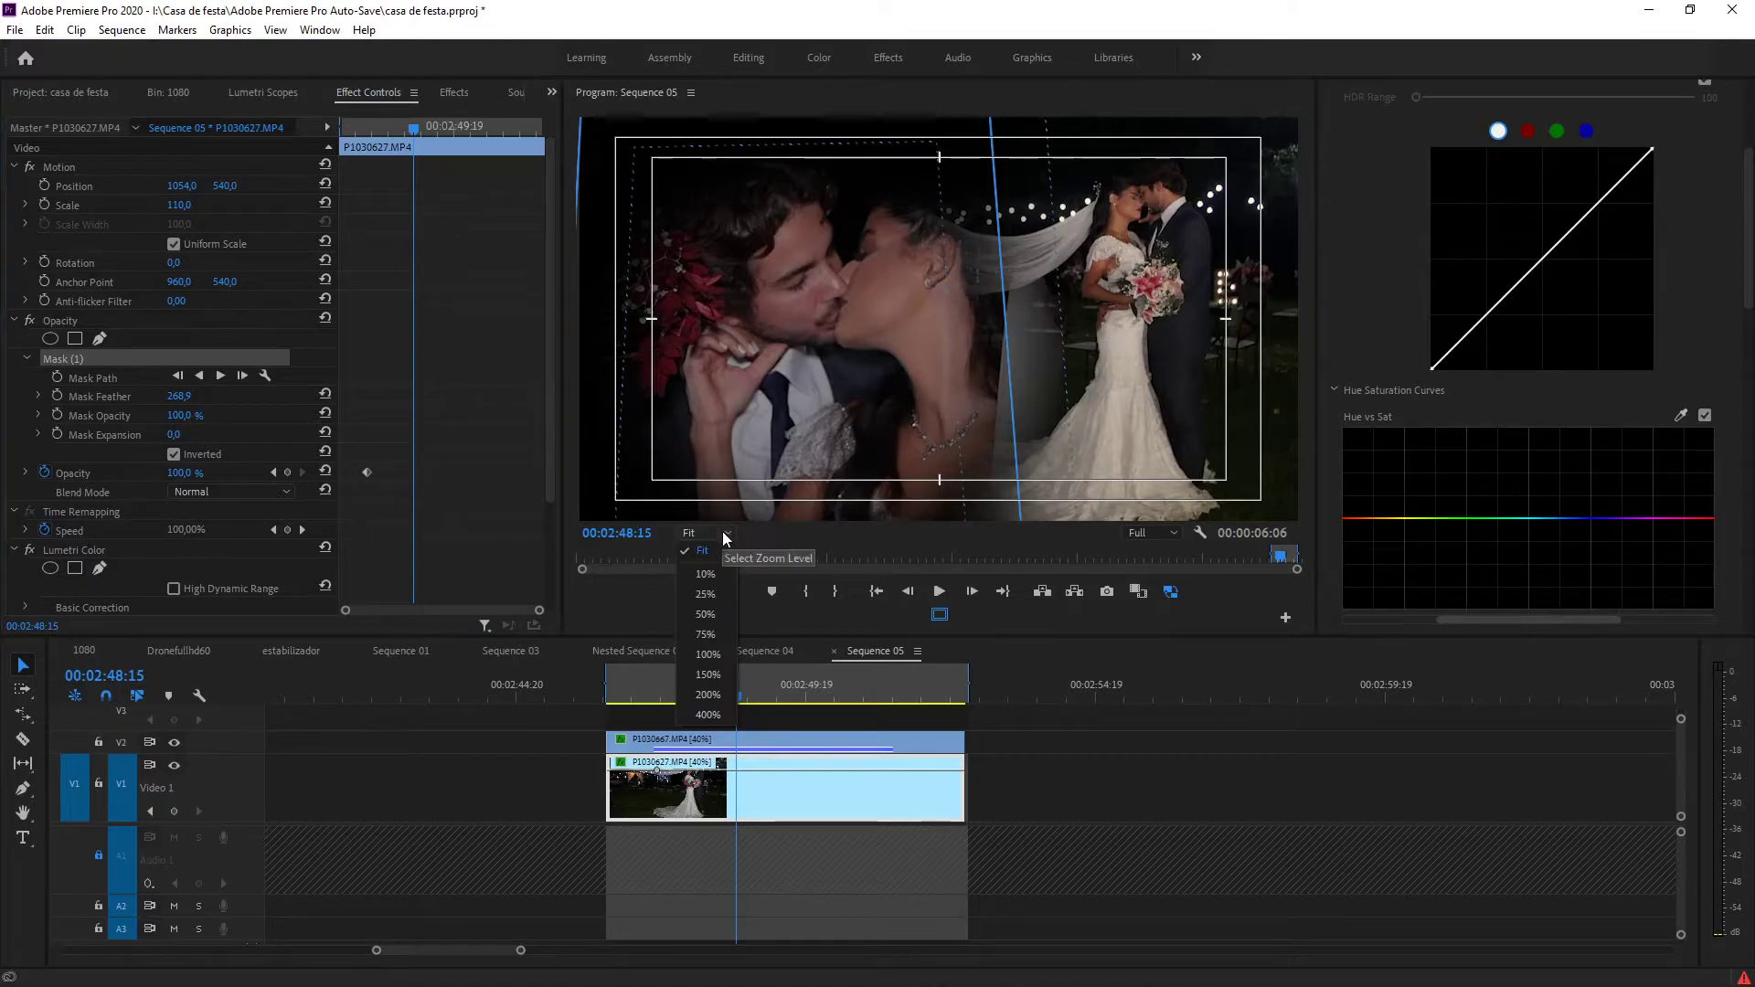
click(711, 595)
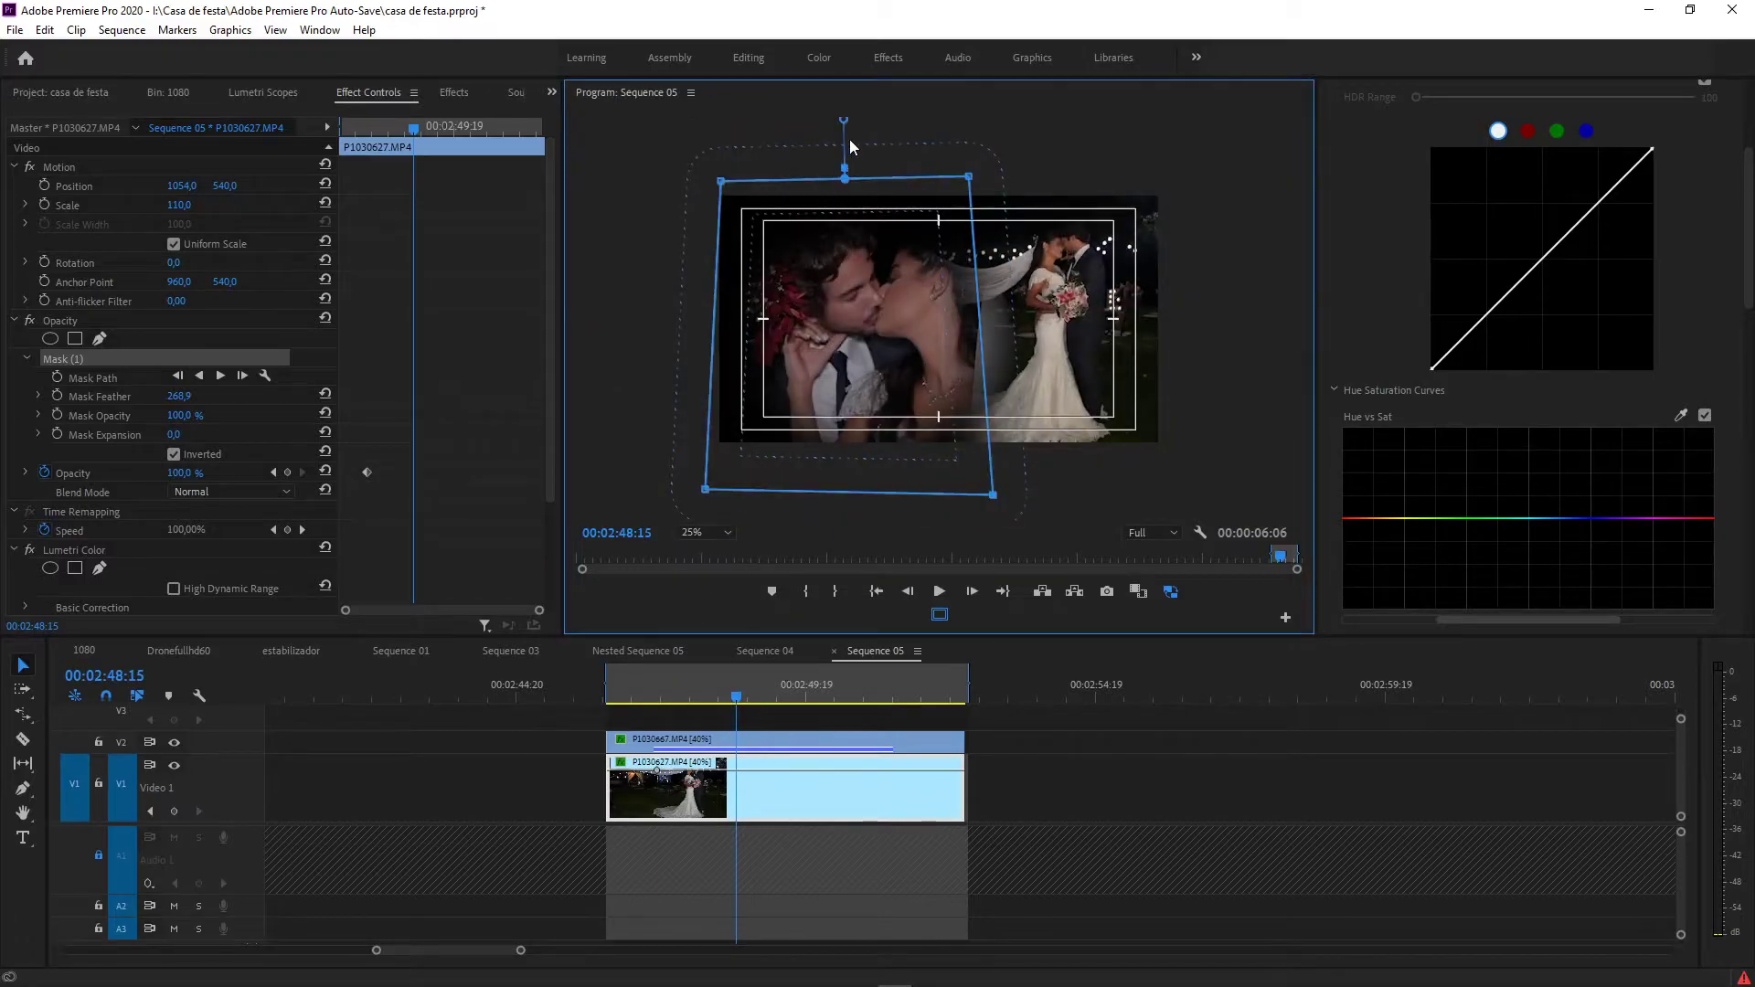
drag(843, 123, 845, 128)
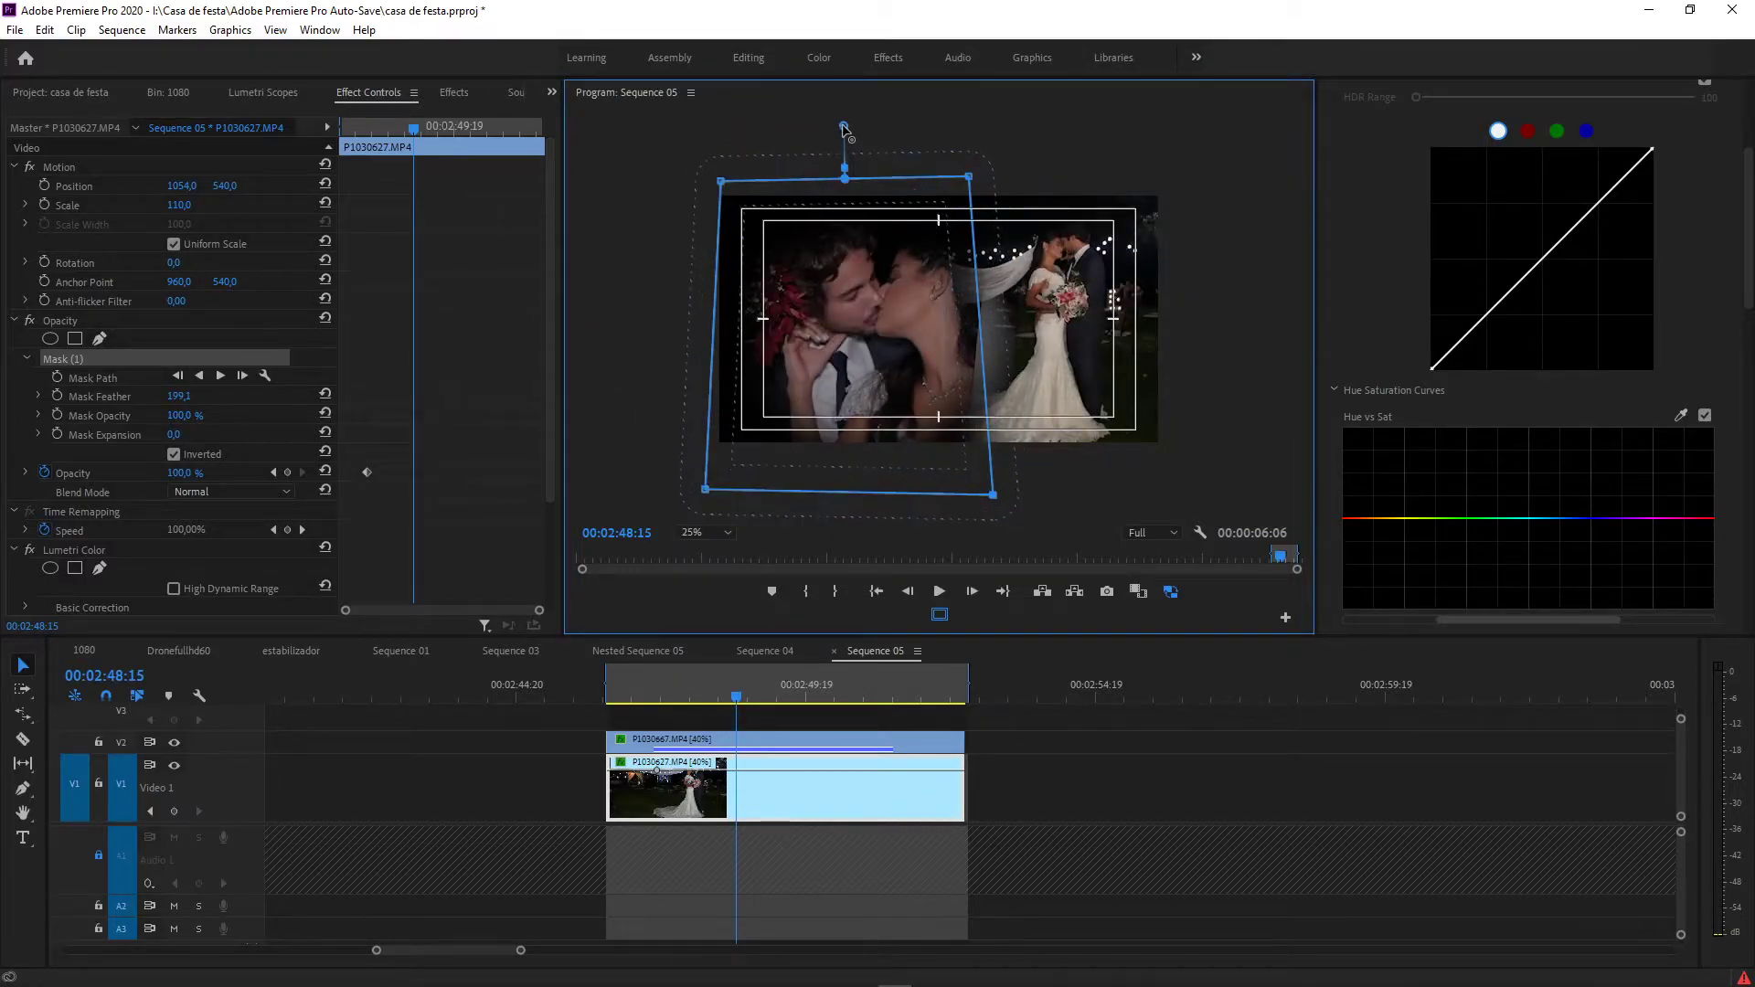
drag(971, 179, 943, 218)
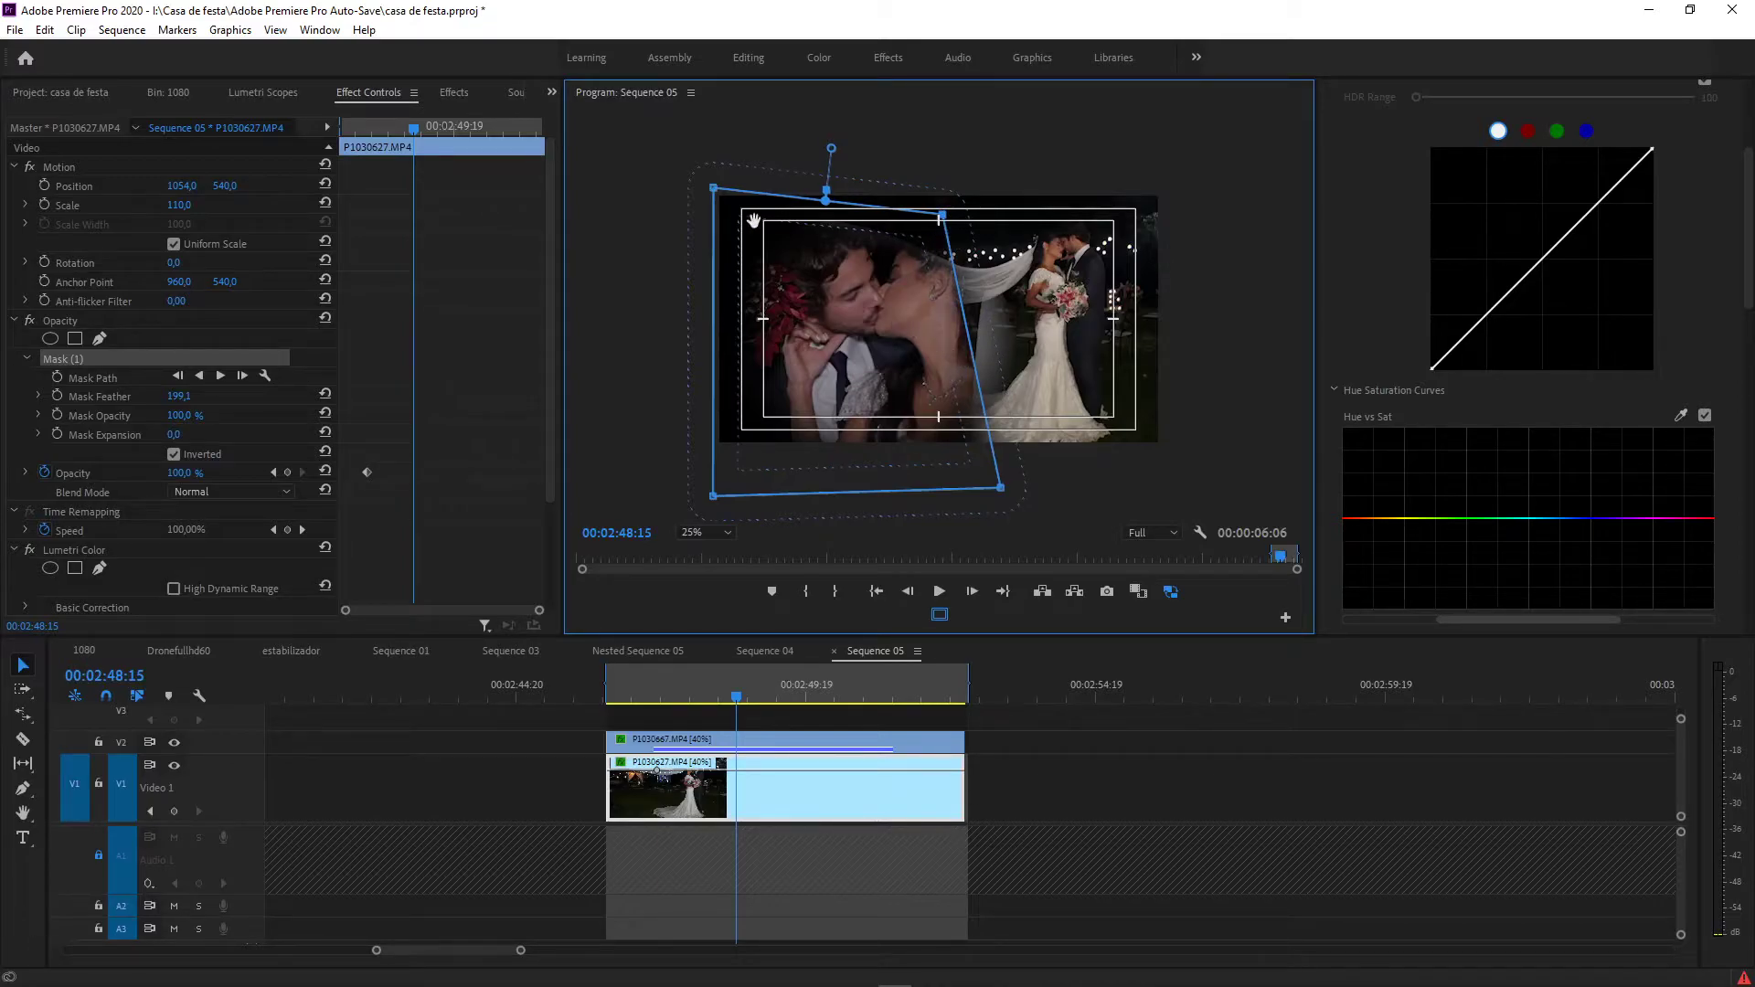
drag(714, 189, 717, 222)
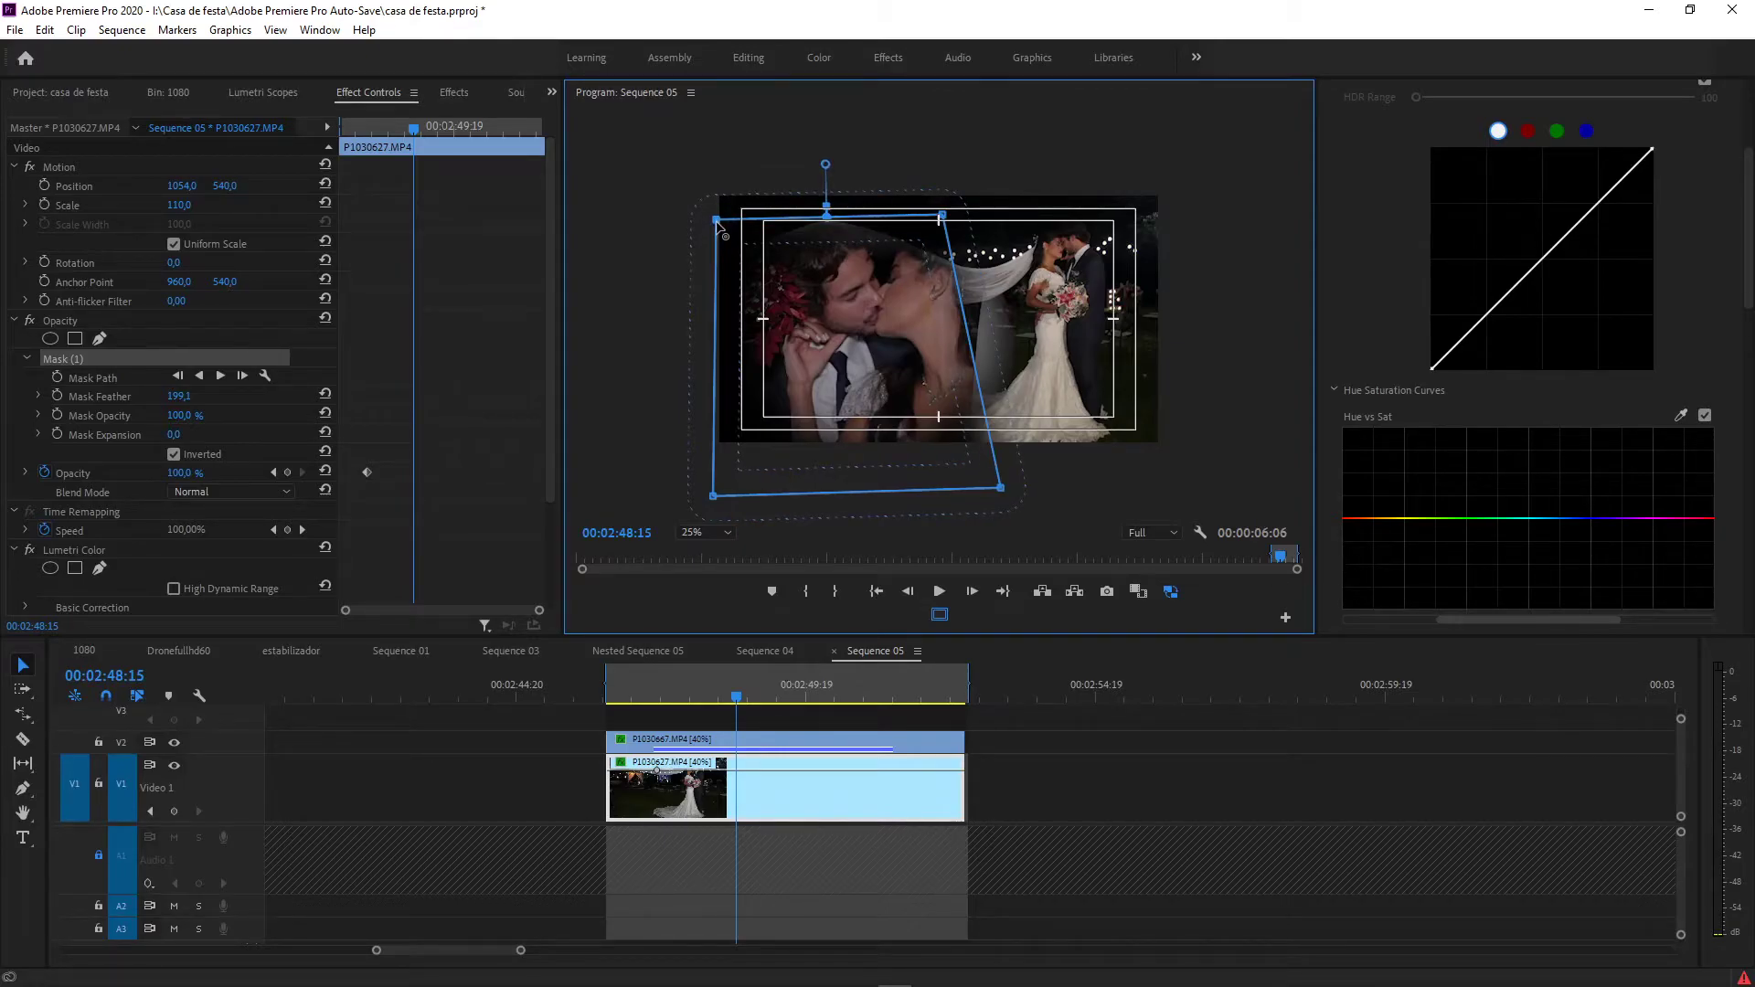
Step: Reposition the upper clip P1030667.MP4 to 662, 649 and scrub to 00:02:52:00 to check the blend
click(749, 742)
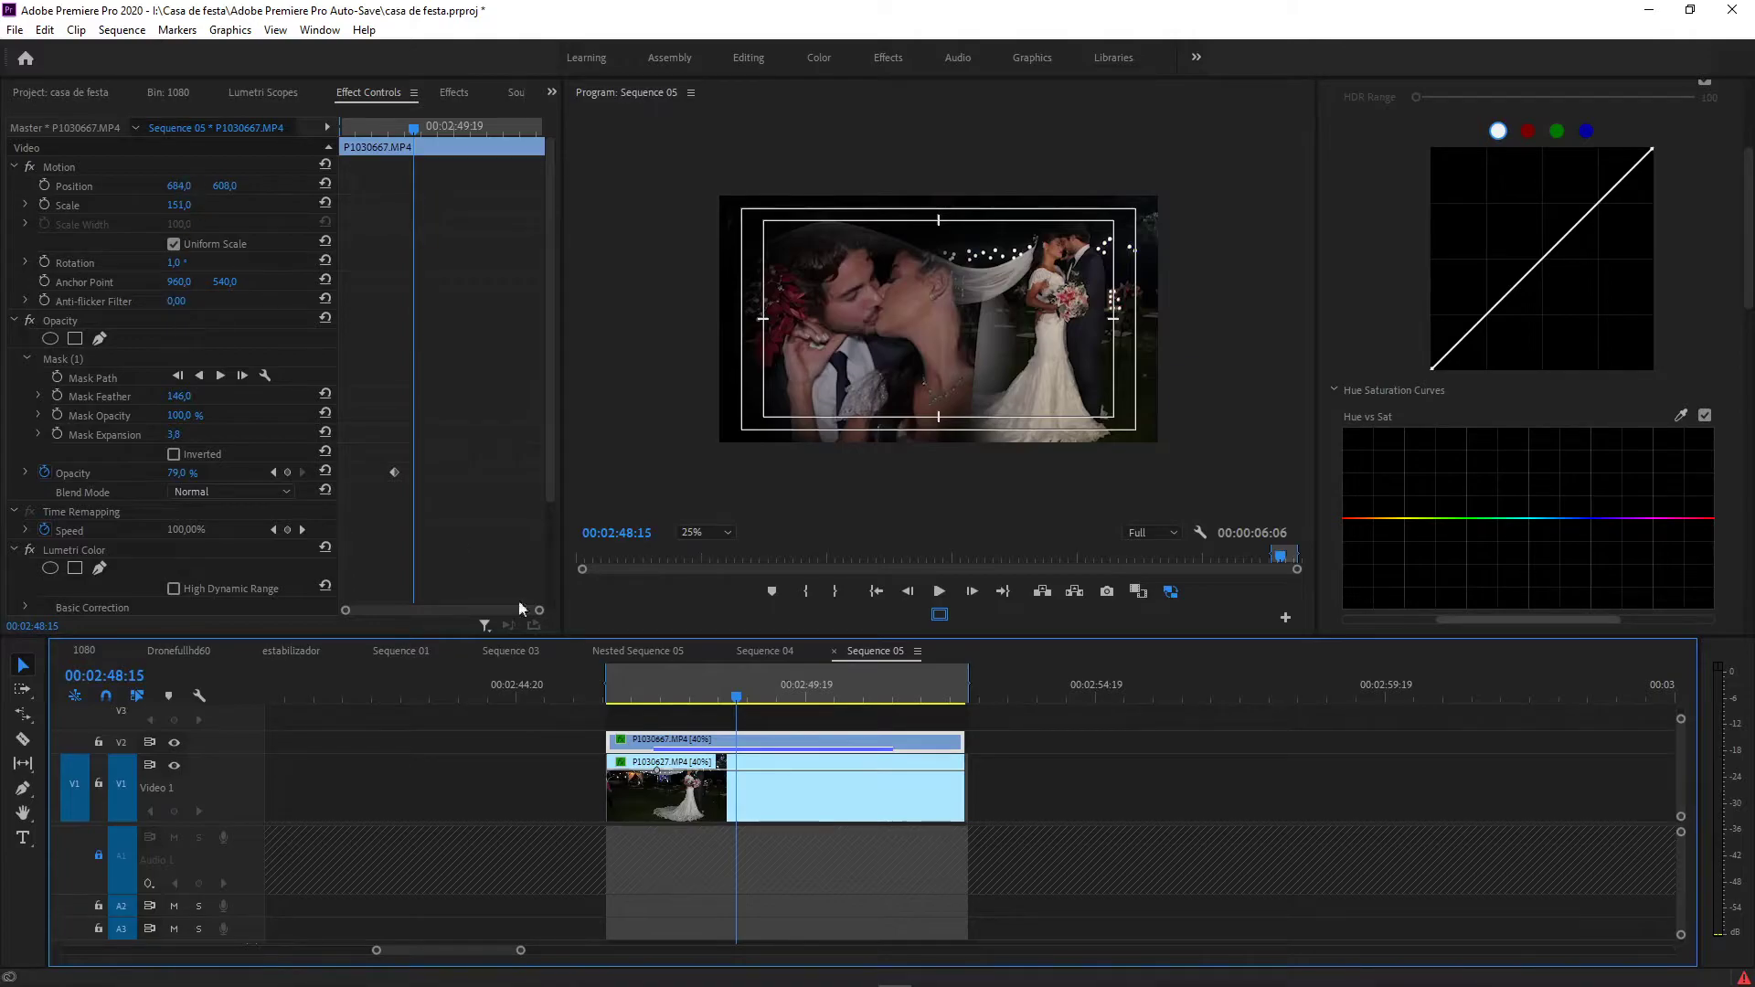
drag(180, 189, 260, 185)
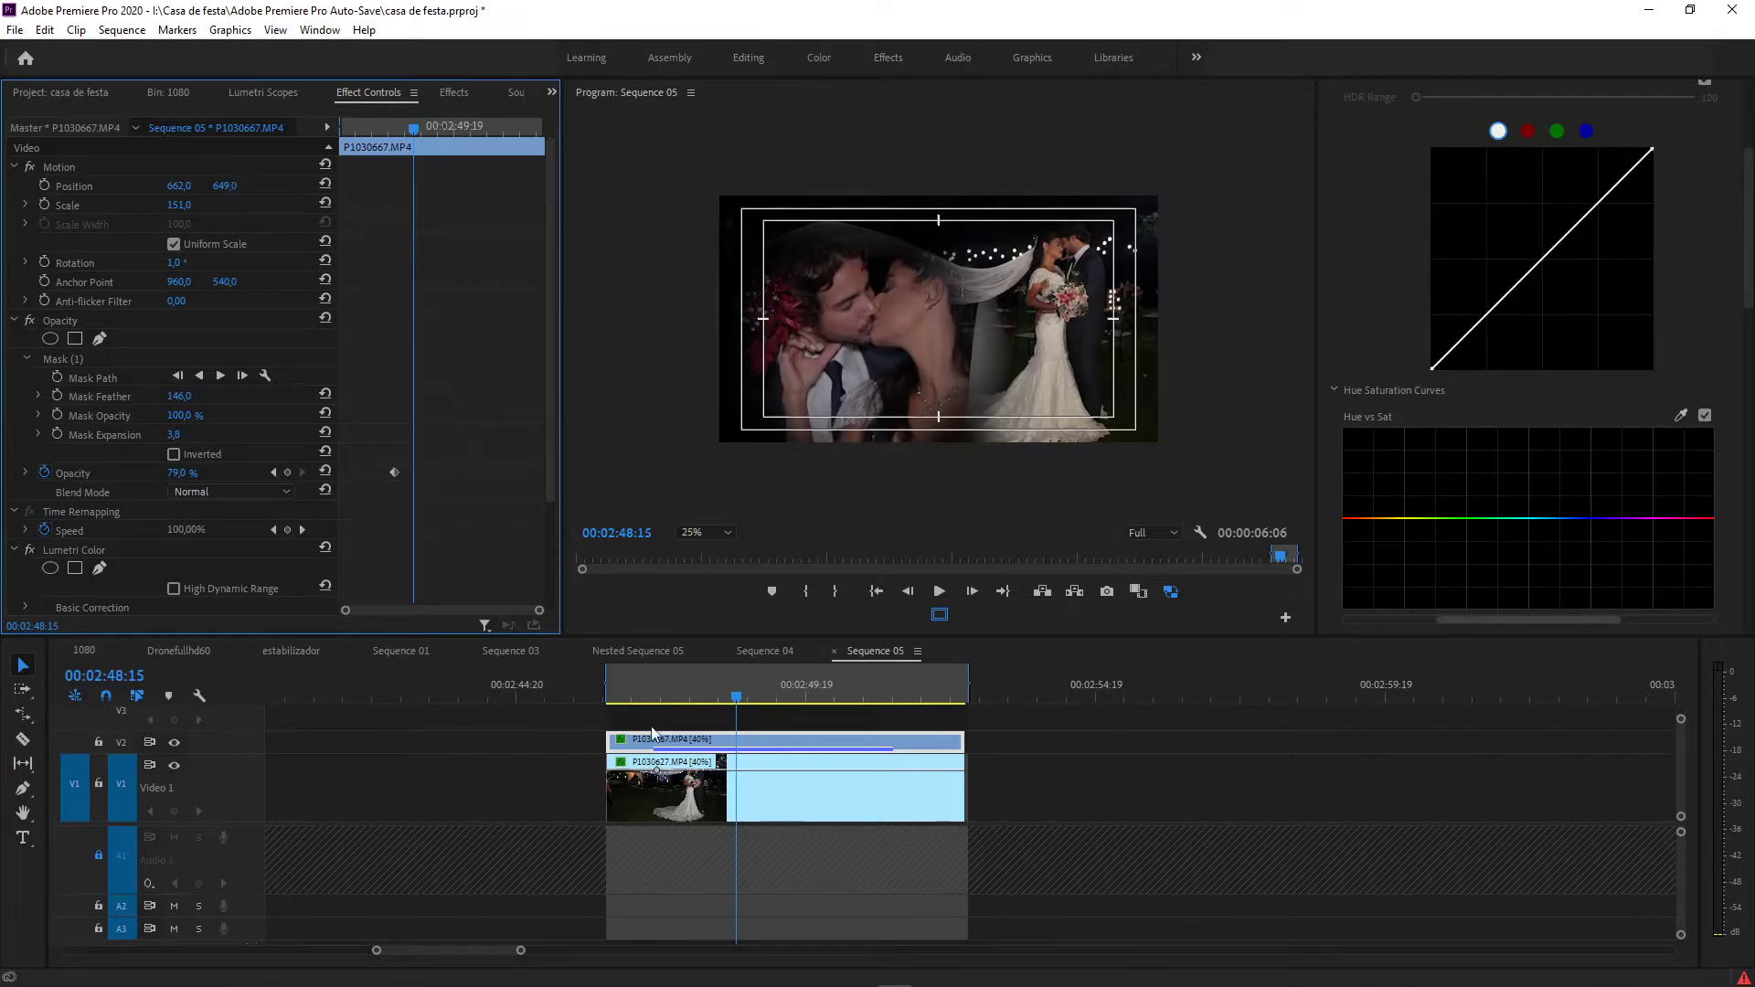
drag(731, 699, 932, 821)
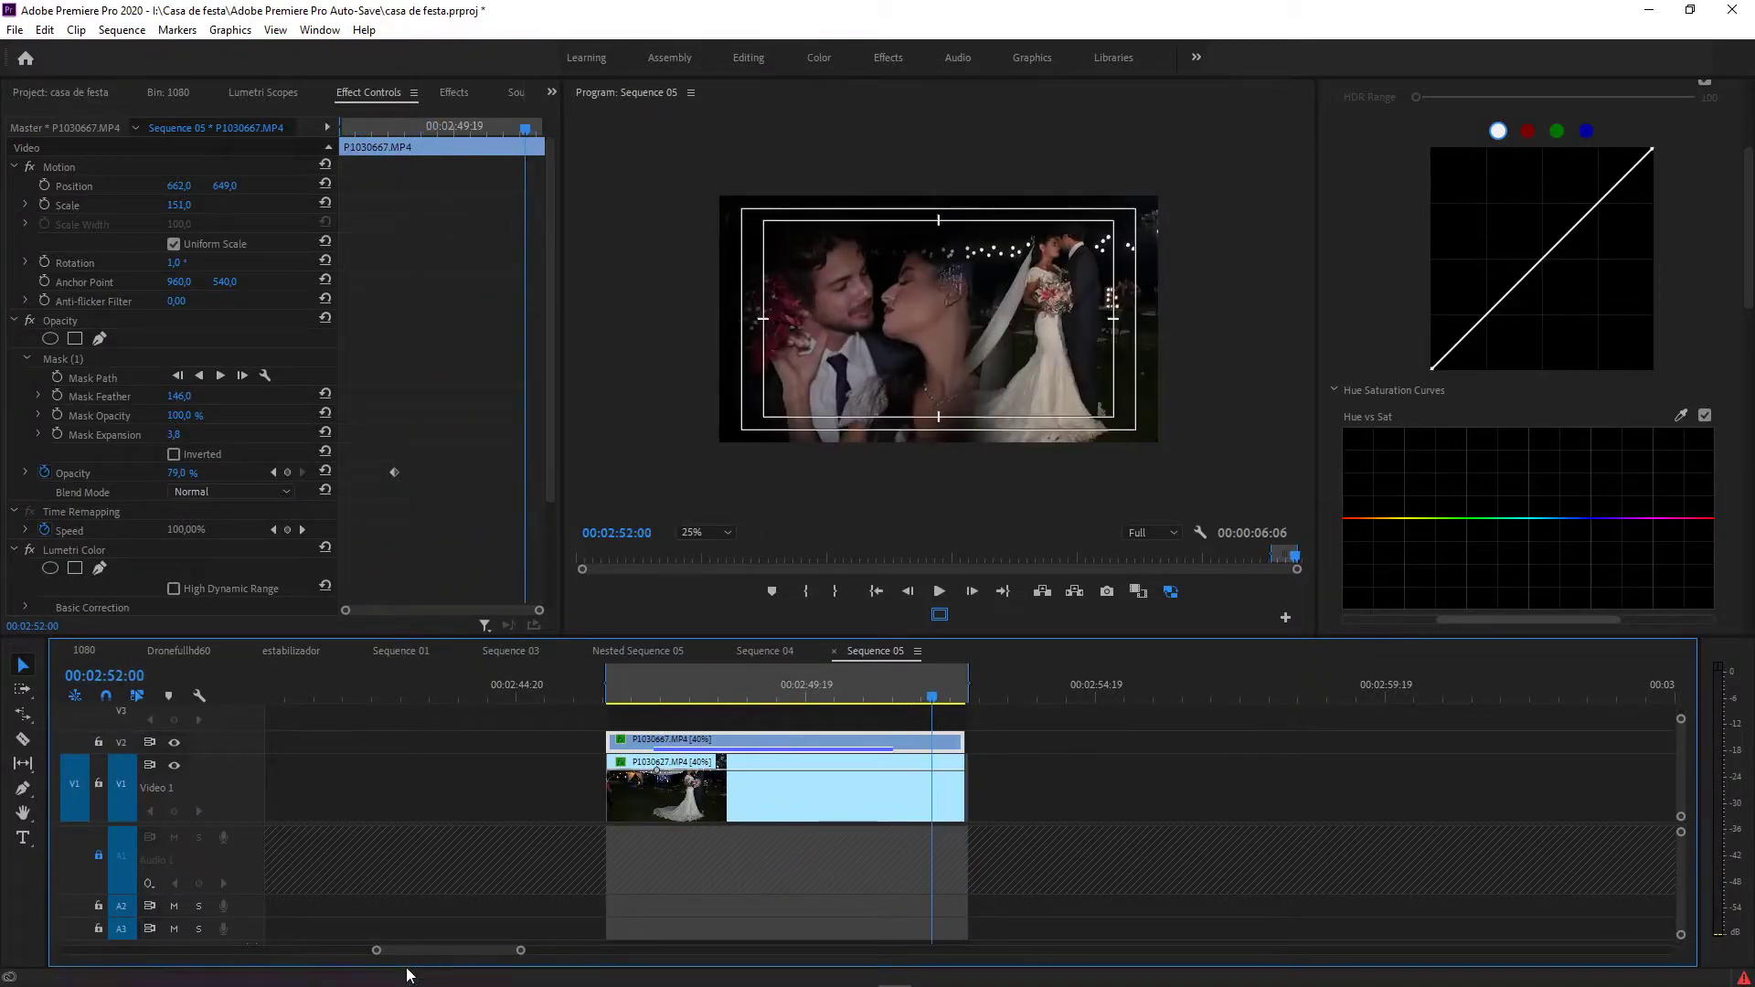
Step: Switch to Sequence 03, enlarge the timeline area and move the playhead to the end of DJI_0010.MOV at 00:00:08:10
scroll(429, 955, up, 5)
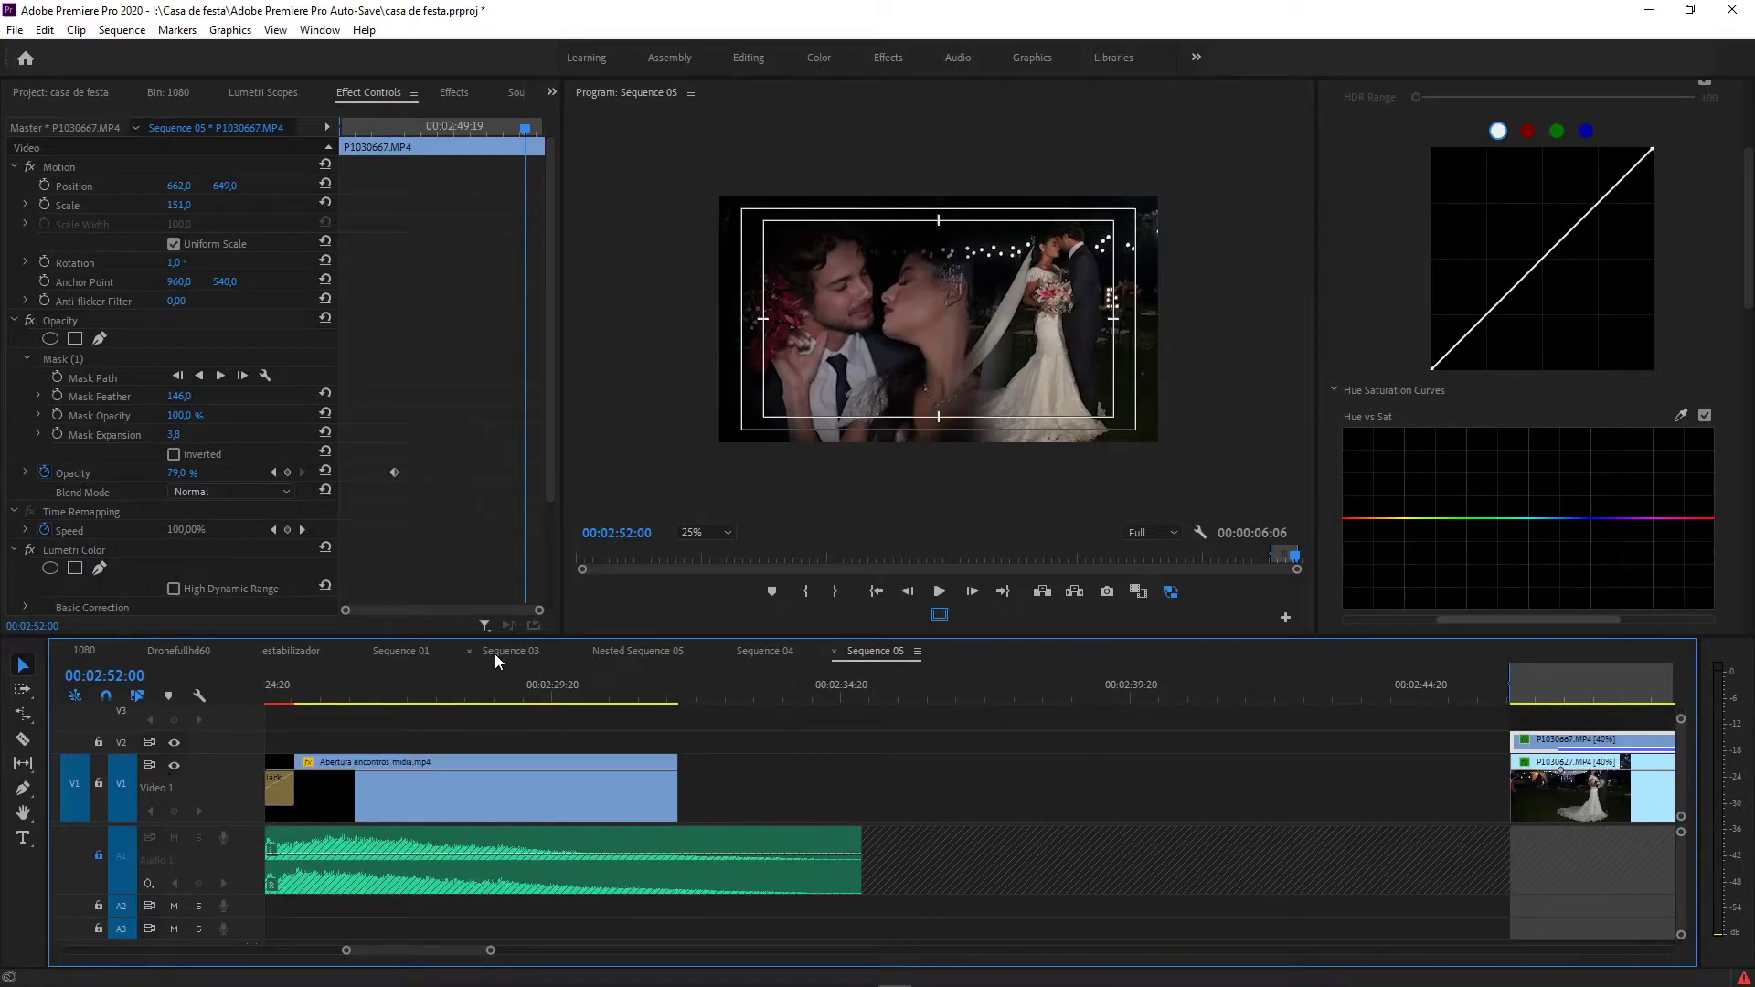
click(410, 654)
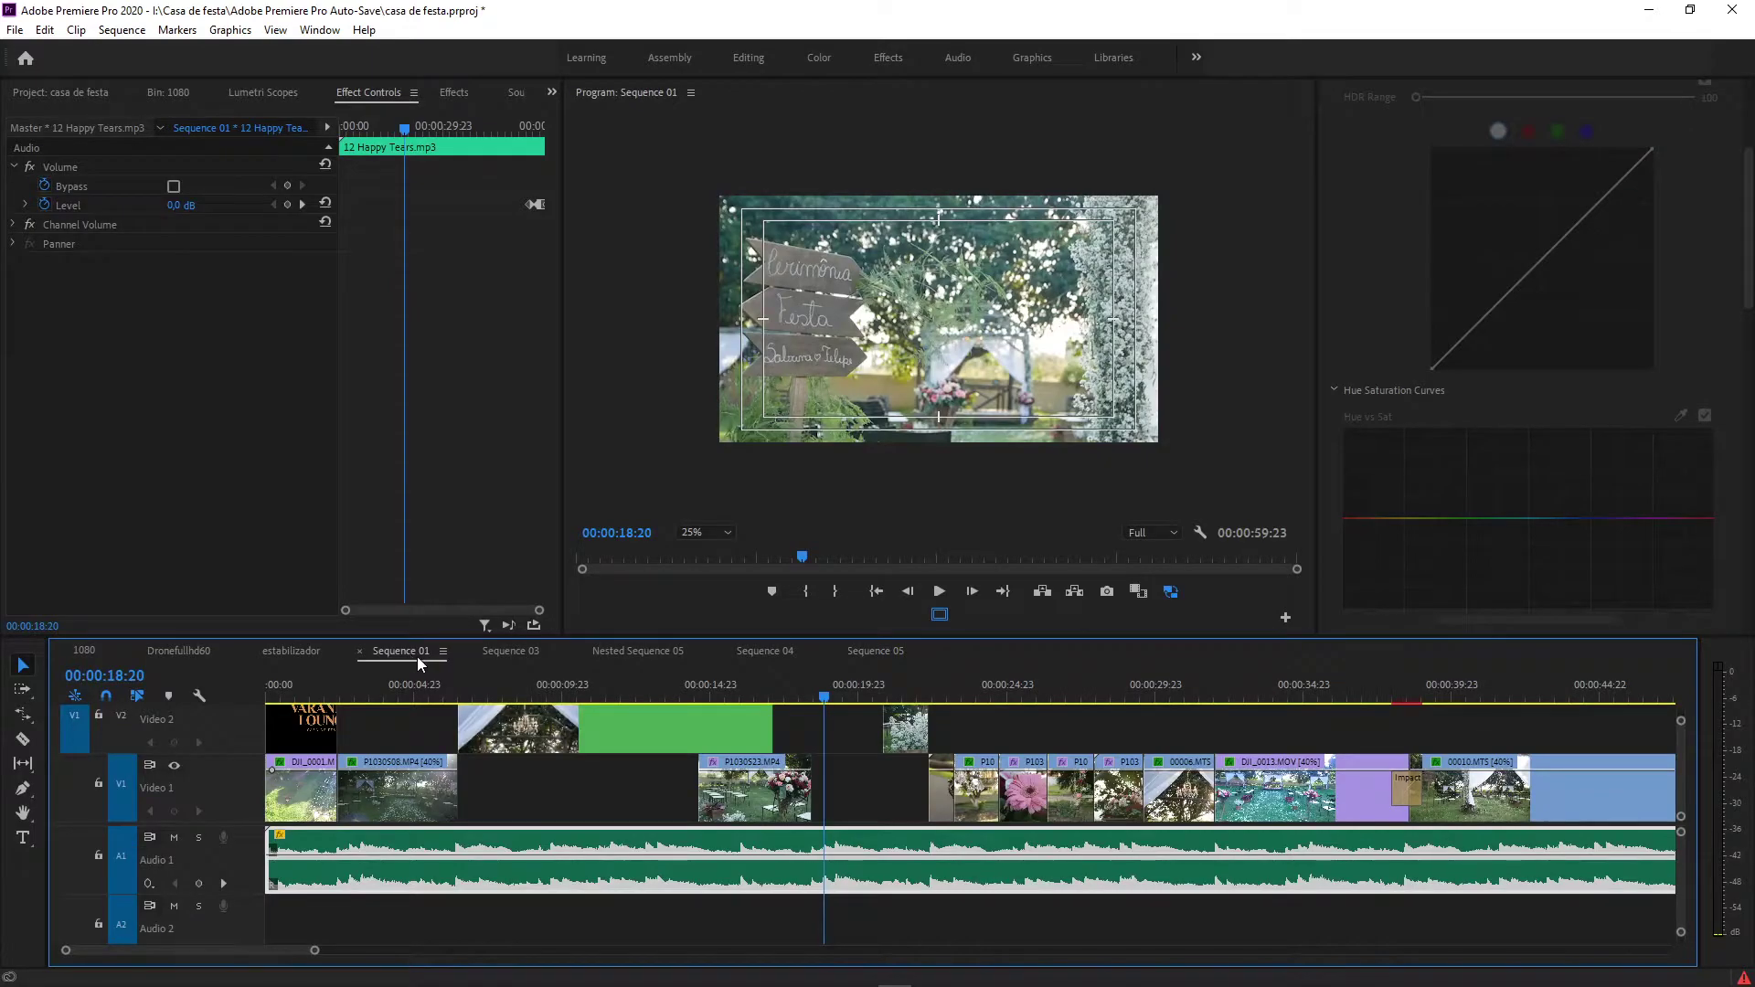
click(528, 651)
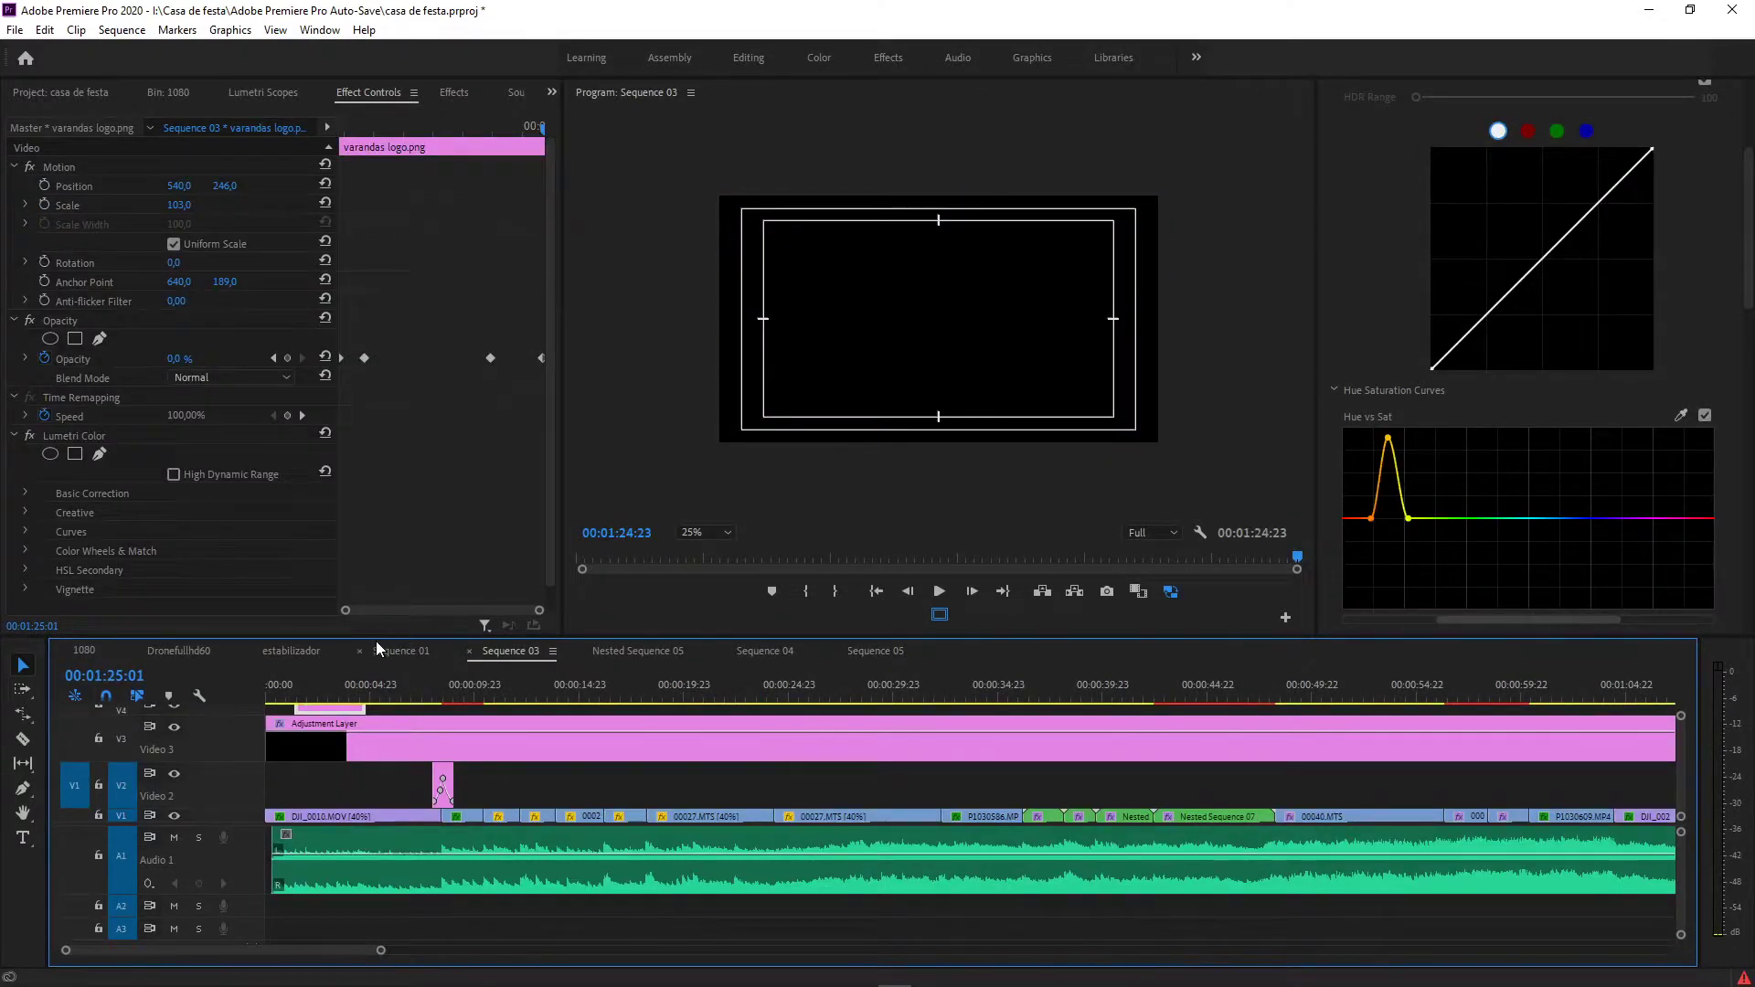
drag(379, 636, 380, 472)
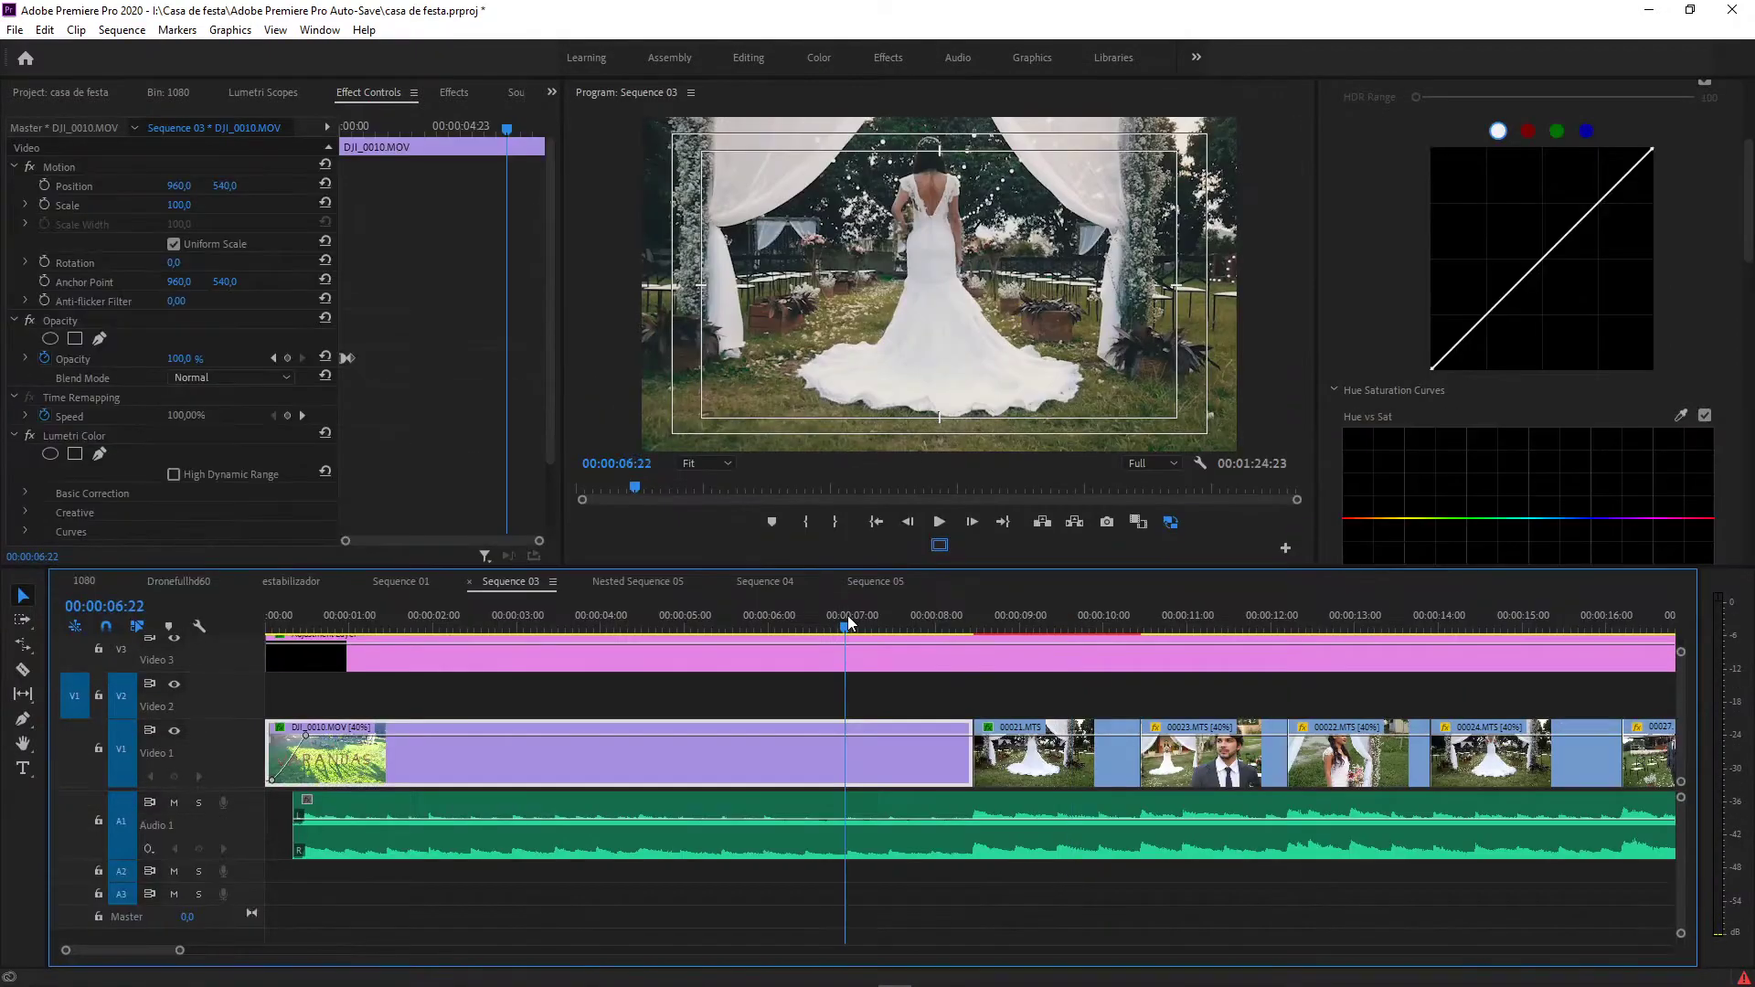
drag(848, 616, 959, 683)
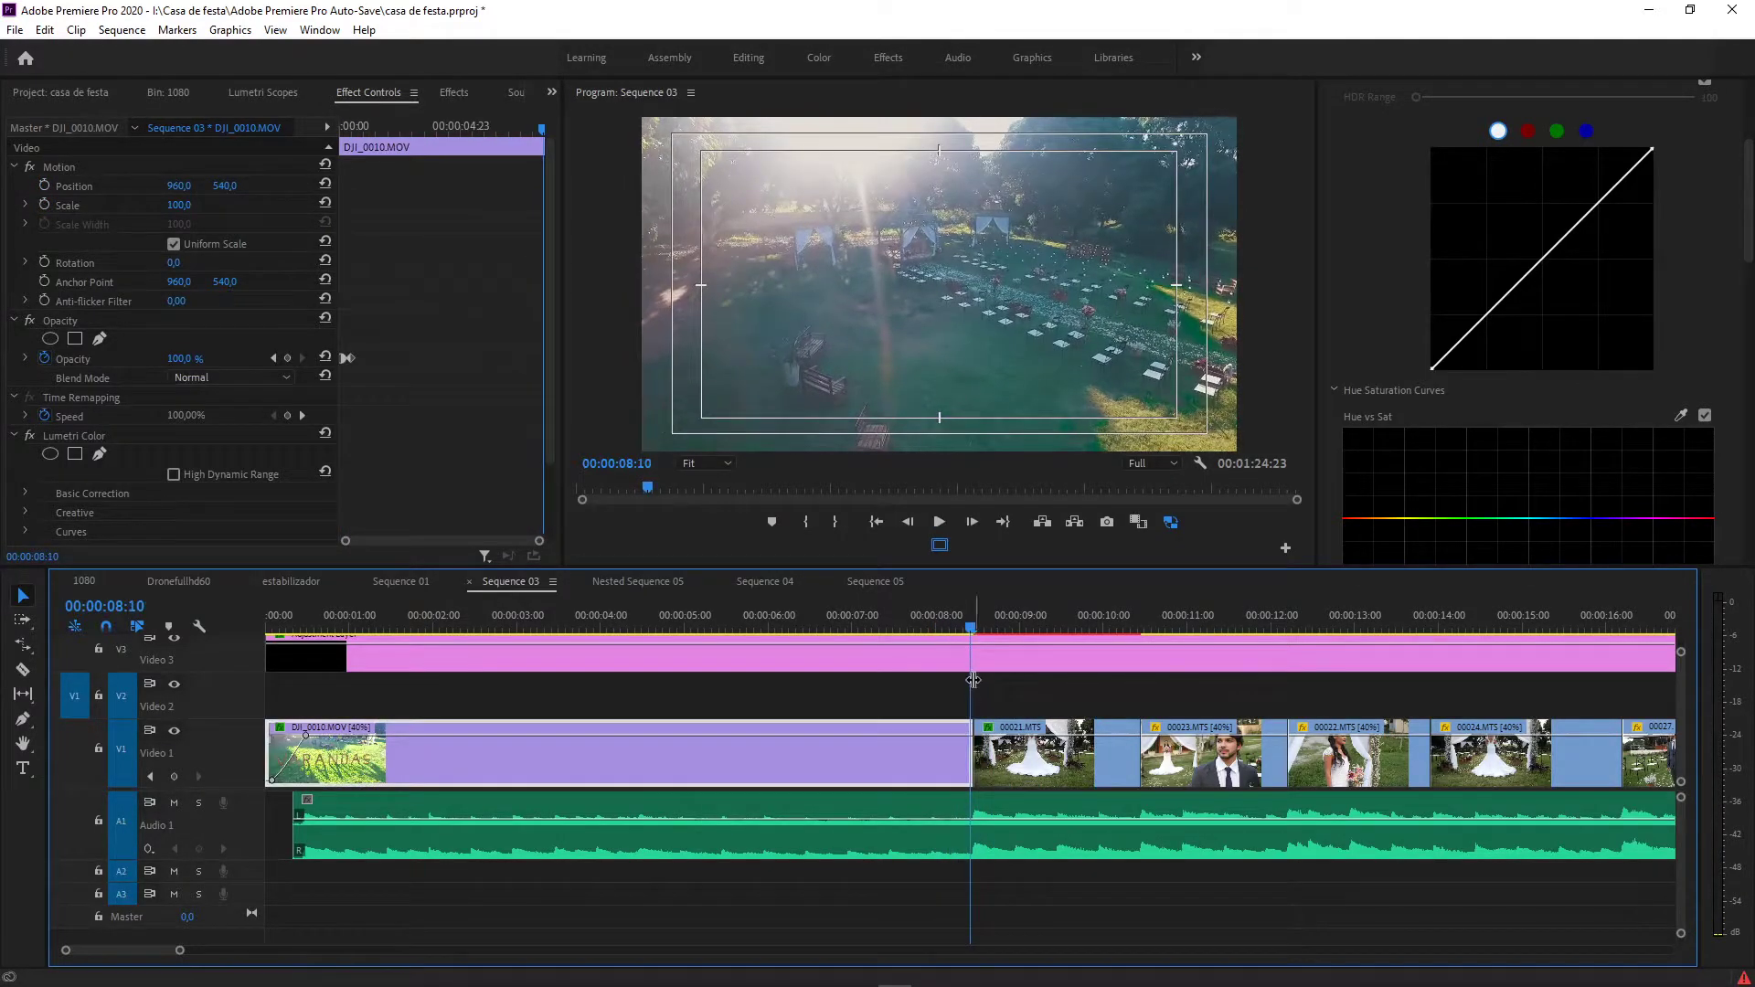
Step: Apply the Impact Light Leaks transition to the cut between DJI_0010.MOV and 00021.MTS and scrub across it
click(491, 91)
drag(55, 451, 831, 683)
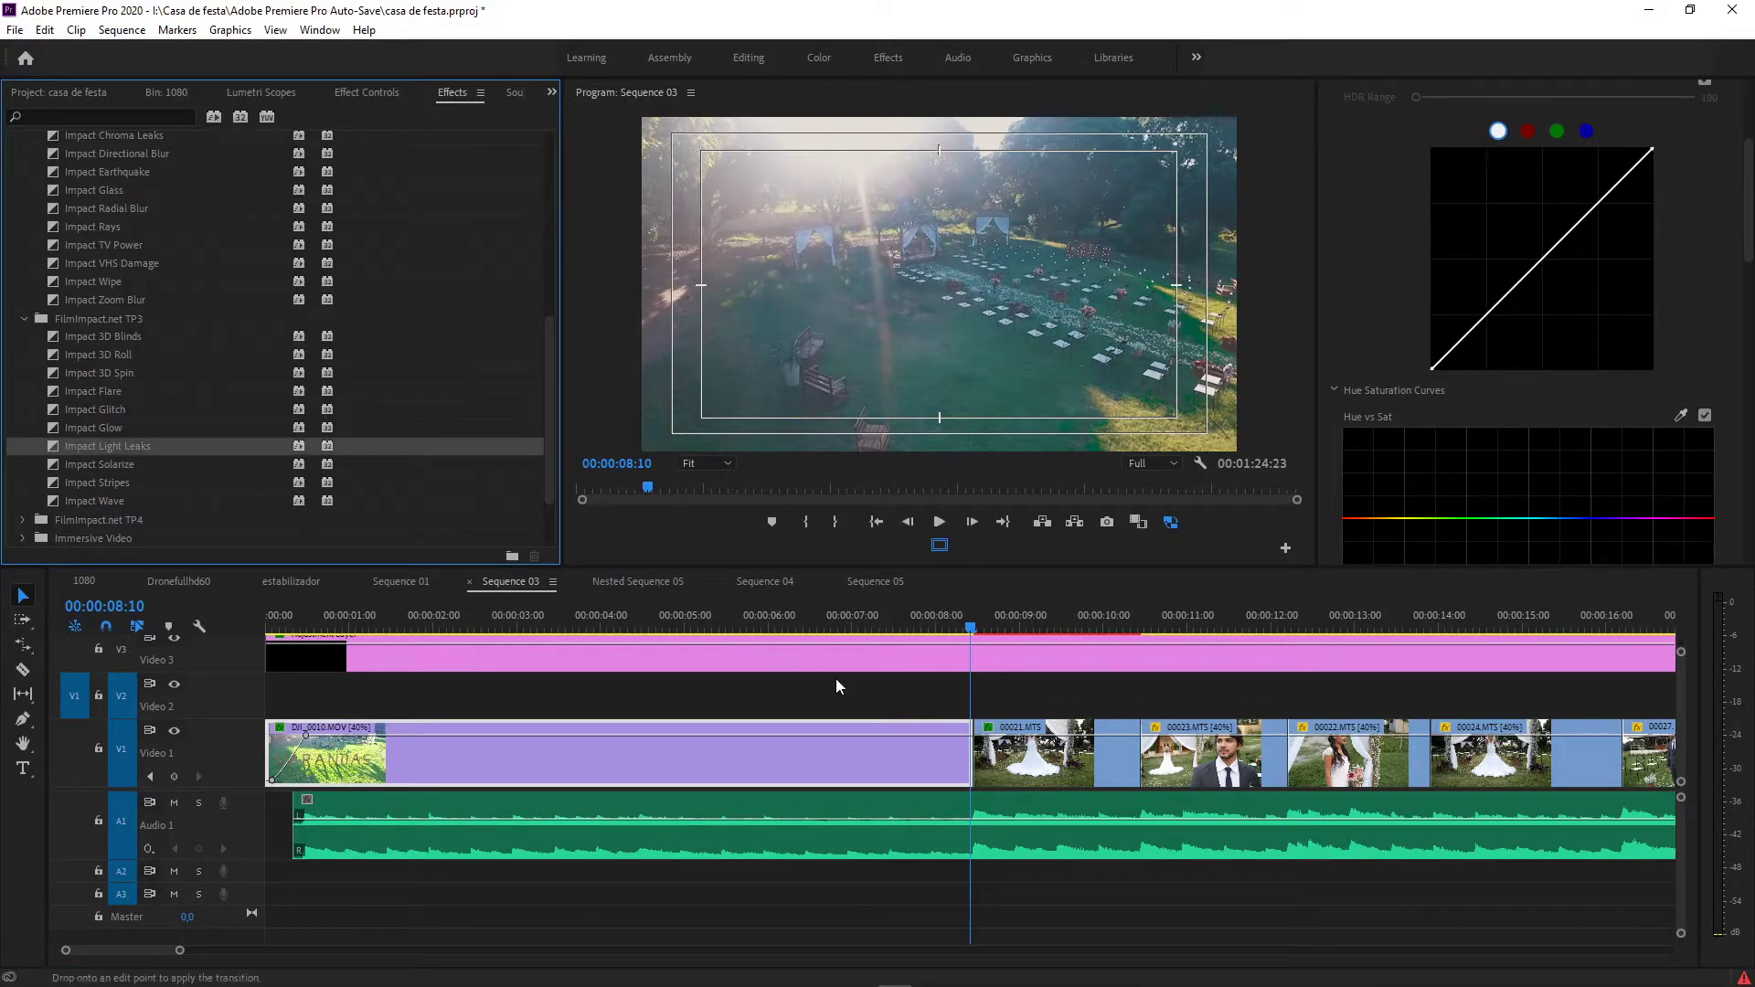
drag(972, 784, 972, 784)
mouse_move(967, 627)
mouse_down()
mouse_move(927, 632)
mouse_move(997, 645)
mouse_move(946, 653)
mouse_move(979, 653)
mouse_up()
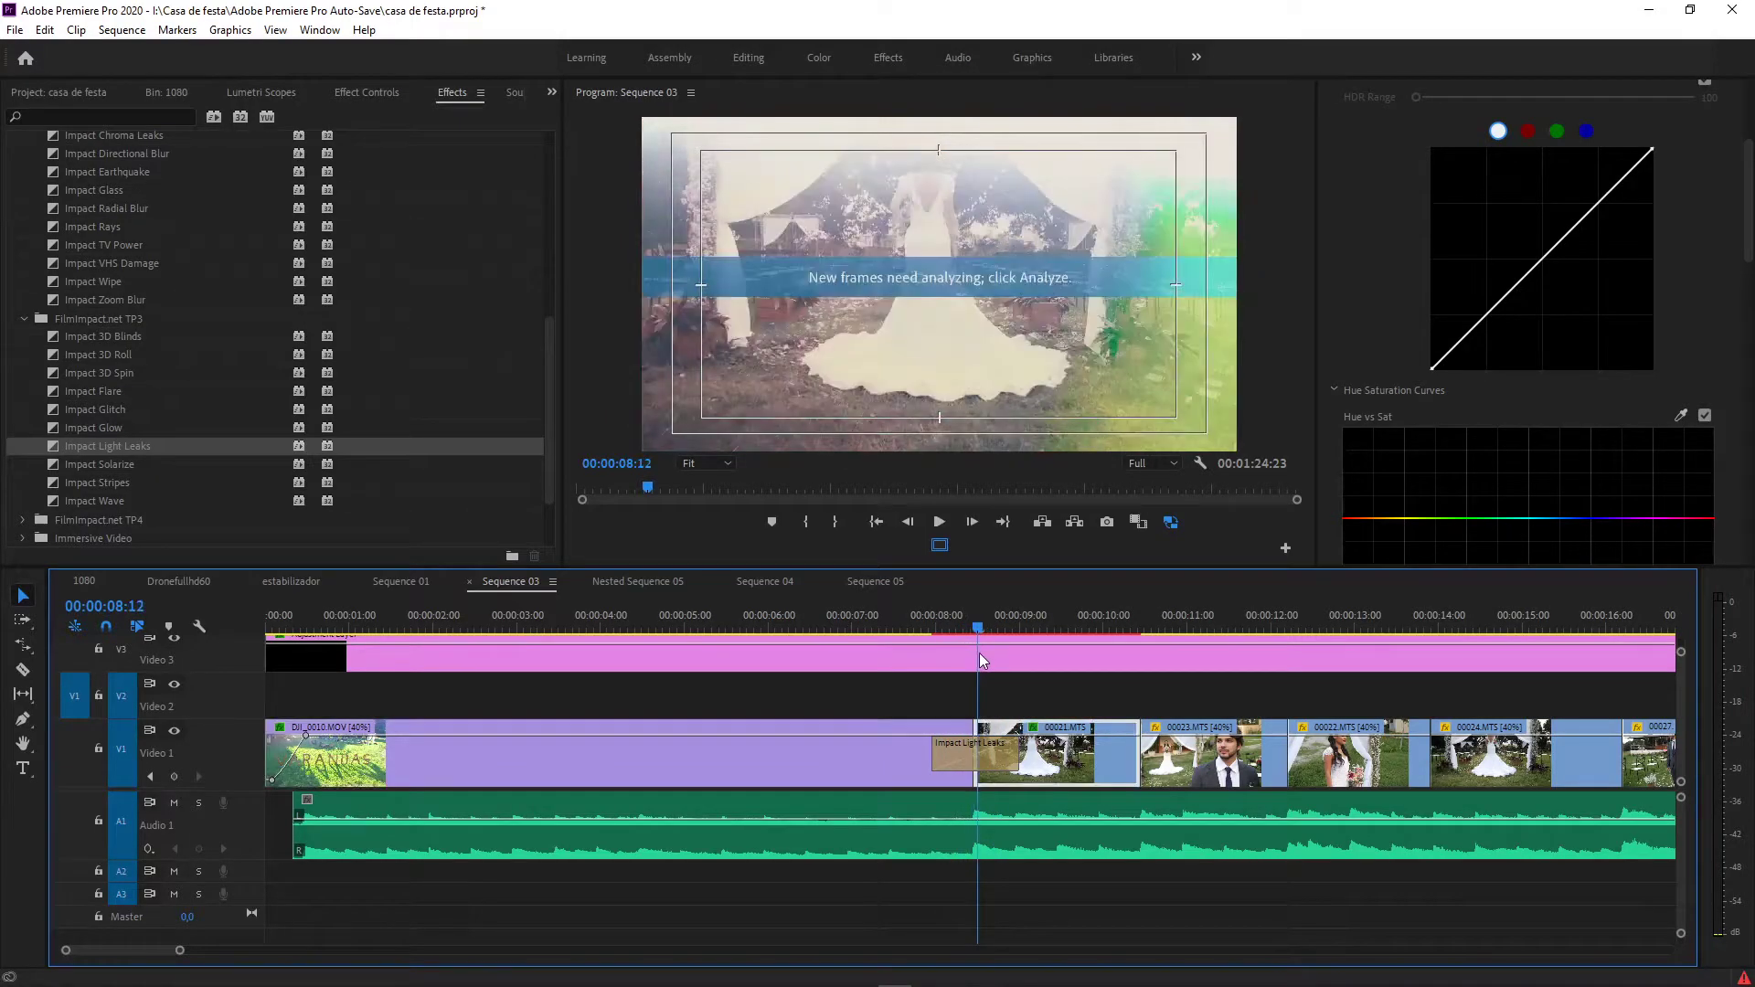
Step: Open the Impact Light Leaks transition's settings and set Rotate to -126° with the playhead at 00:00:08:14
click(976, 762)
click(353, 95)
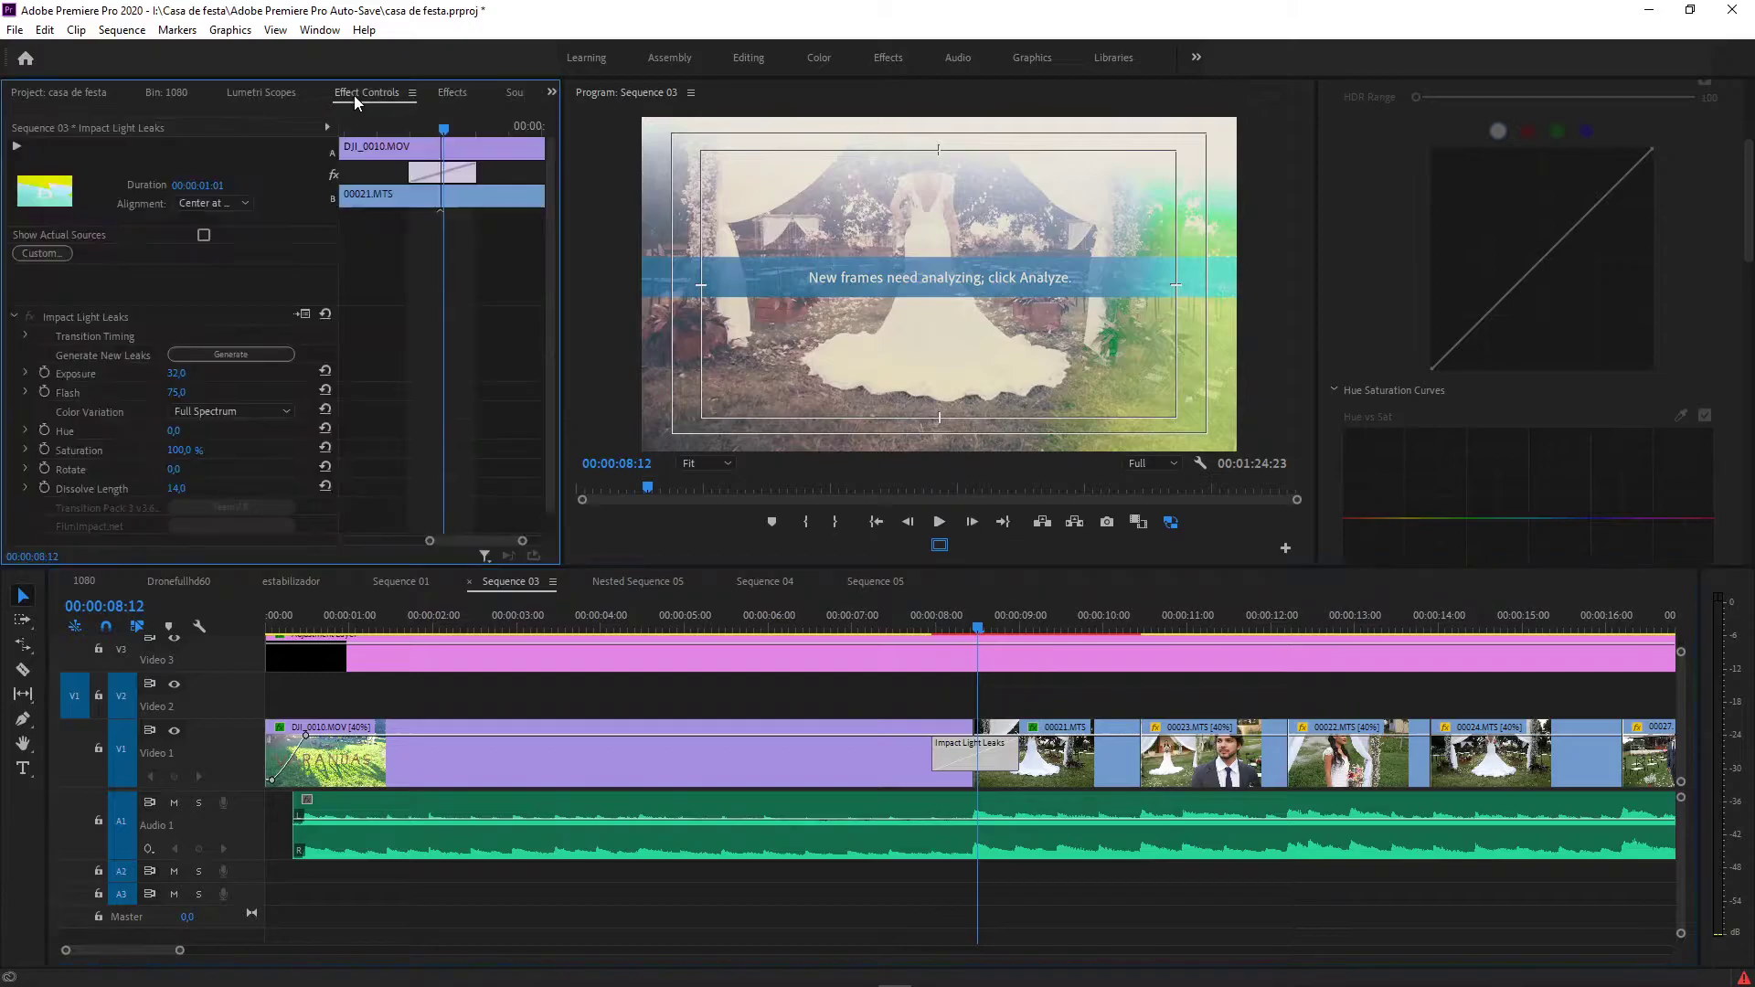
click(985, 627)
click(969, 761)
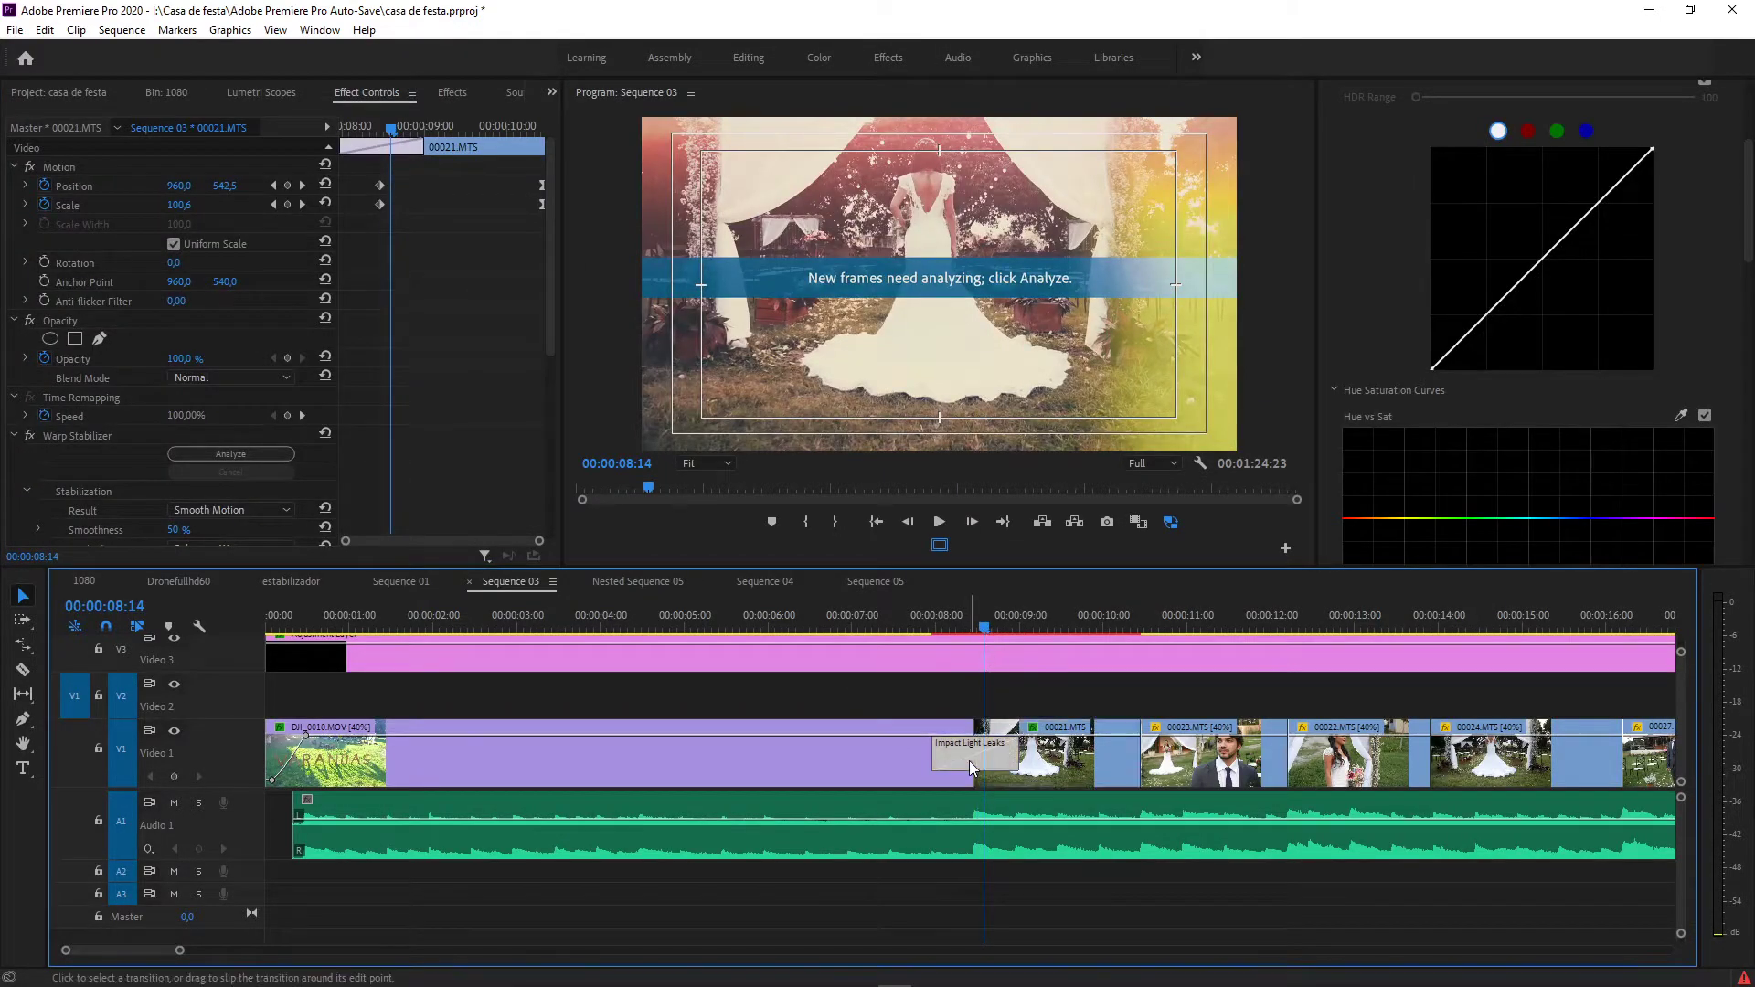
click(986, 629)
click(989, 630)
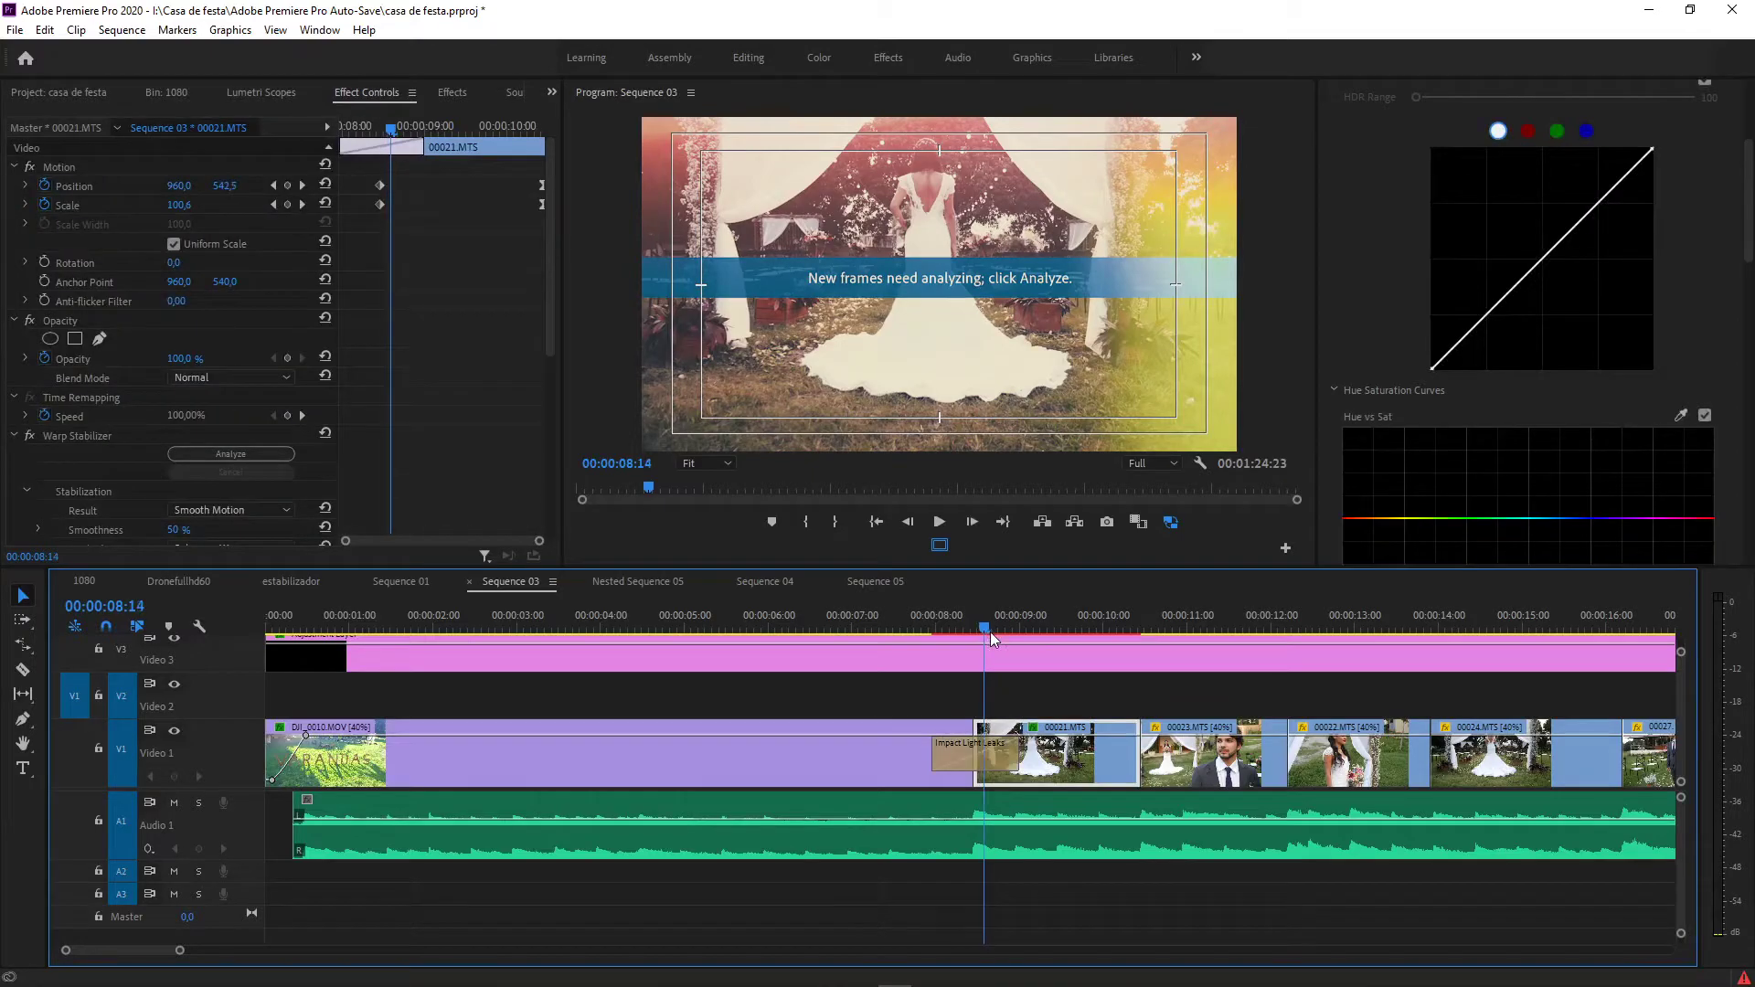
click(971, 759)
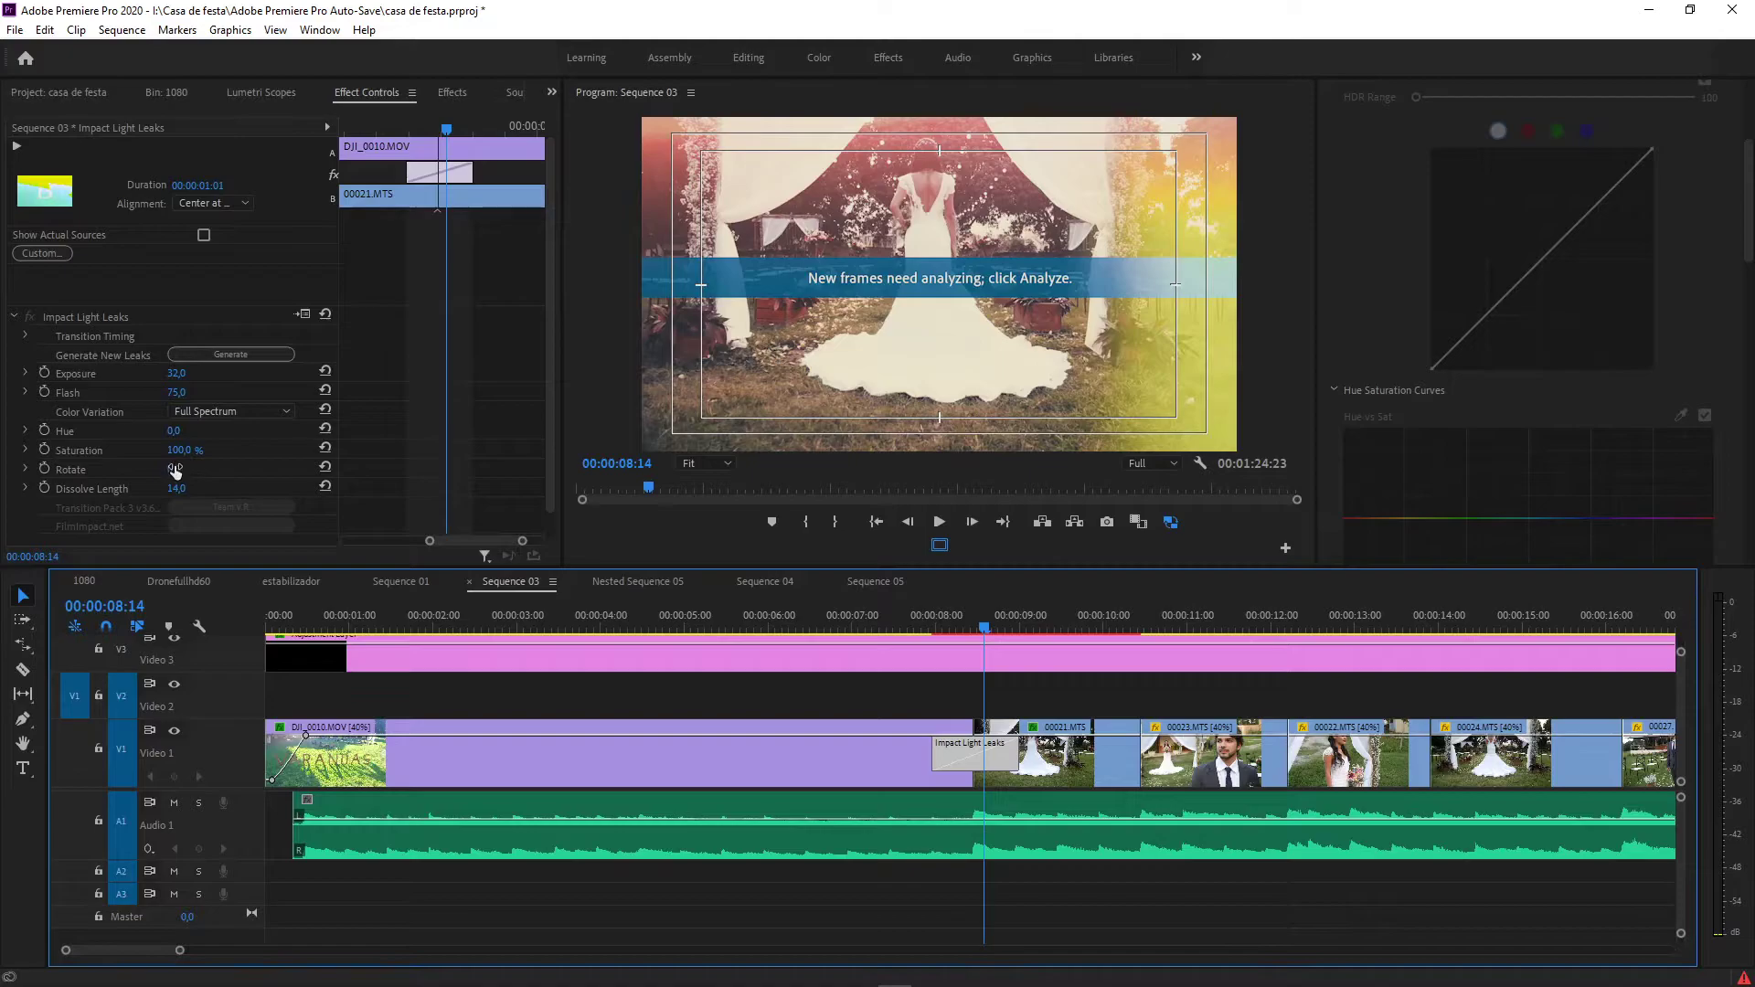
click(175, 469)
drag(175, 469, 24, 469)
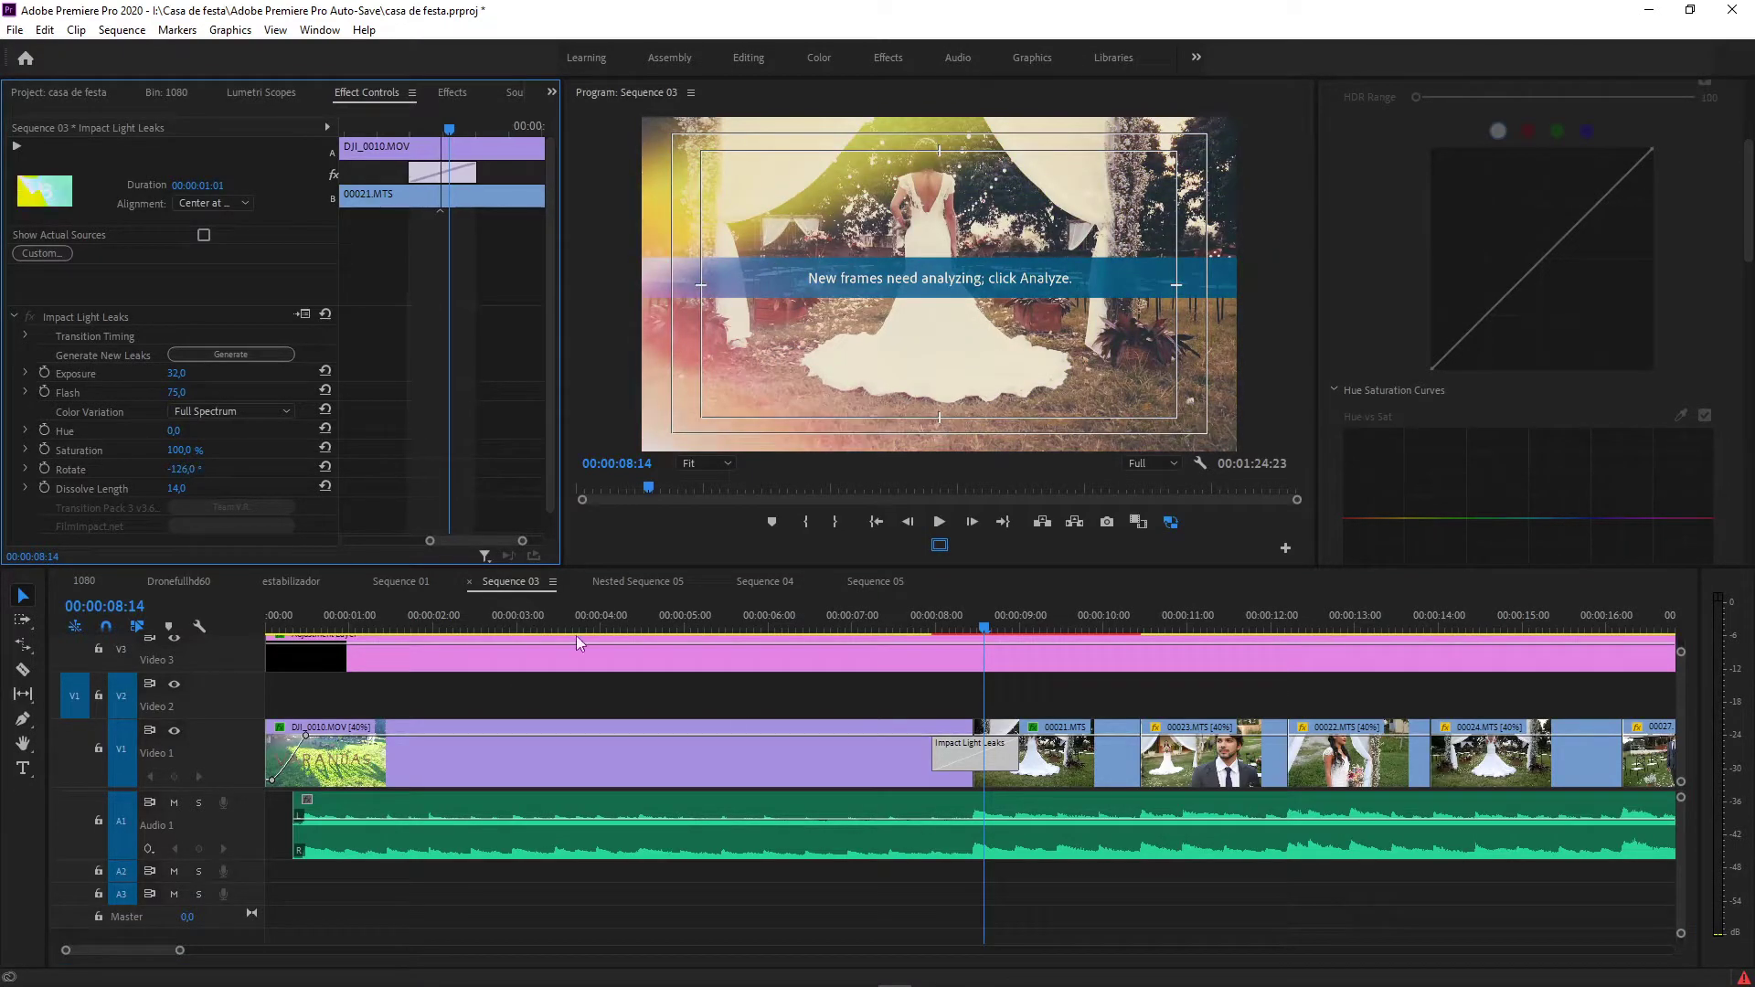
Step: At 00:00:08:08, lower the light leak transition's Saturation to 54% and set its Color Variation to Duo Spectrum
mouse_move(990, 630)
mouse_down()
mouse_move(947, 629)
mouse_move(984, 645)
mouse_move(964, 649)
mouse_up()
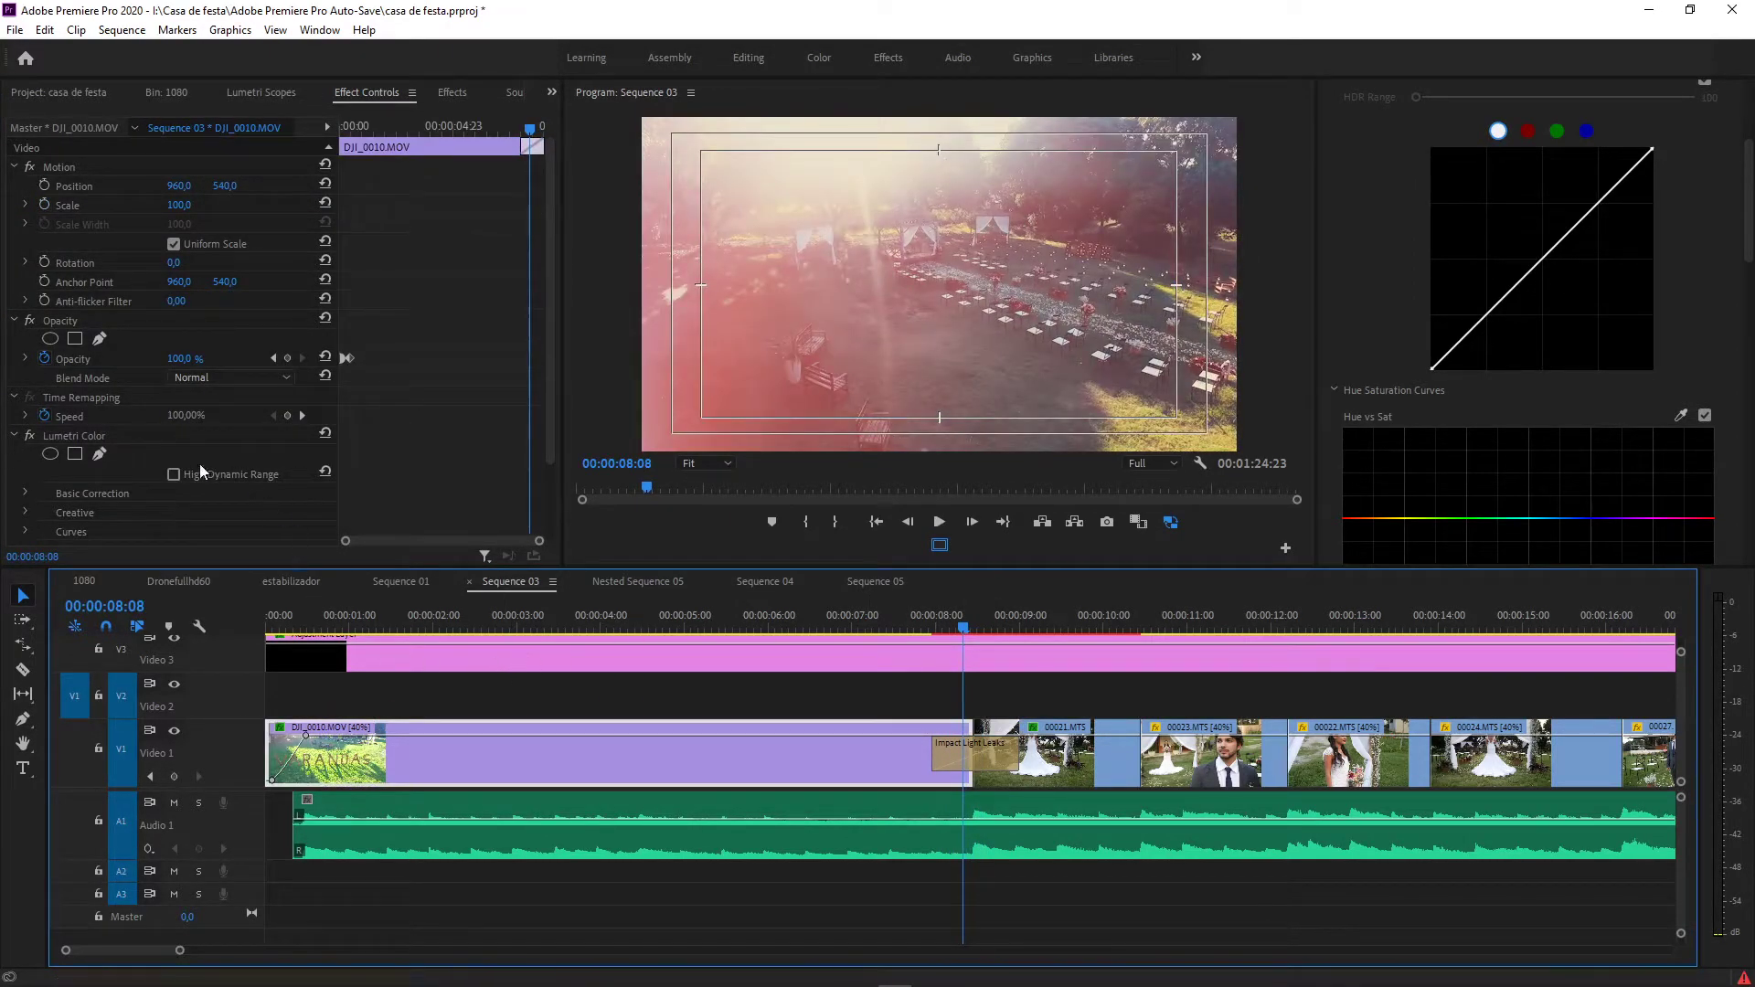
click(952, 745)
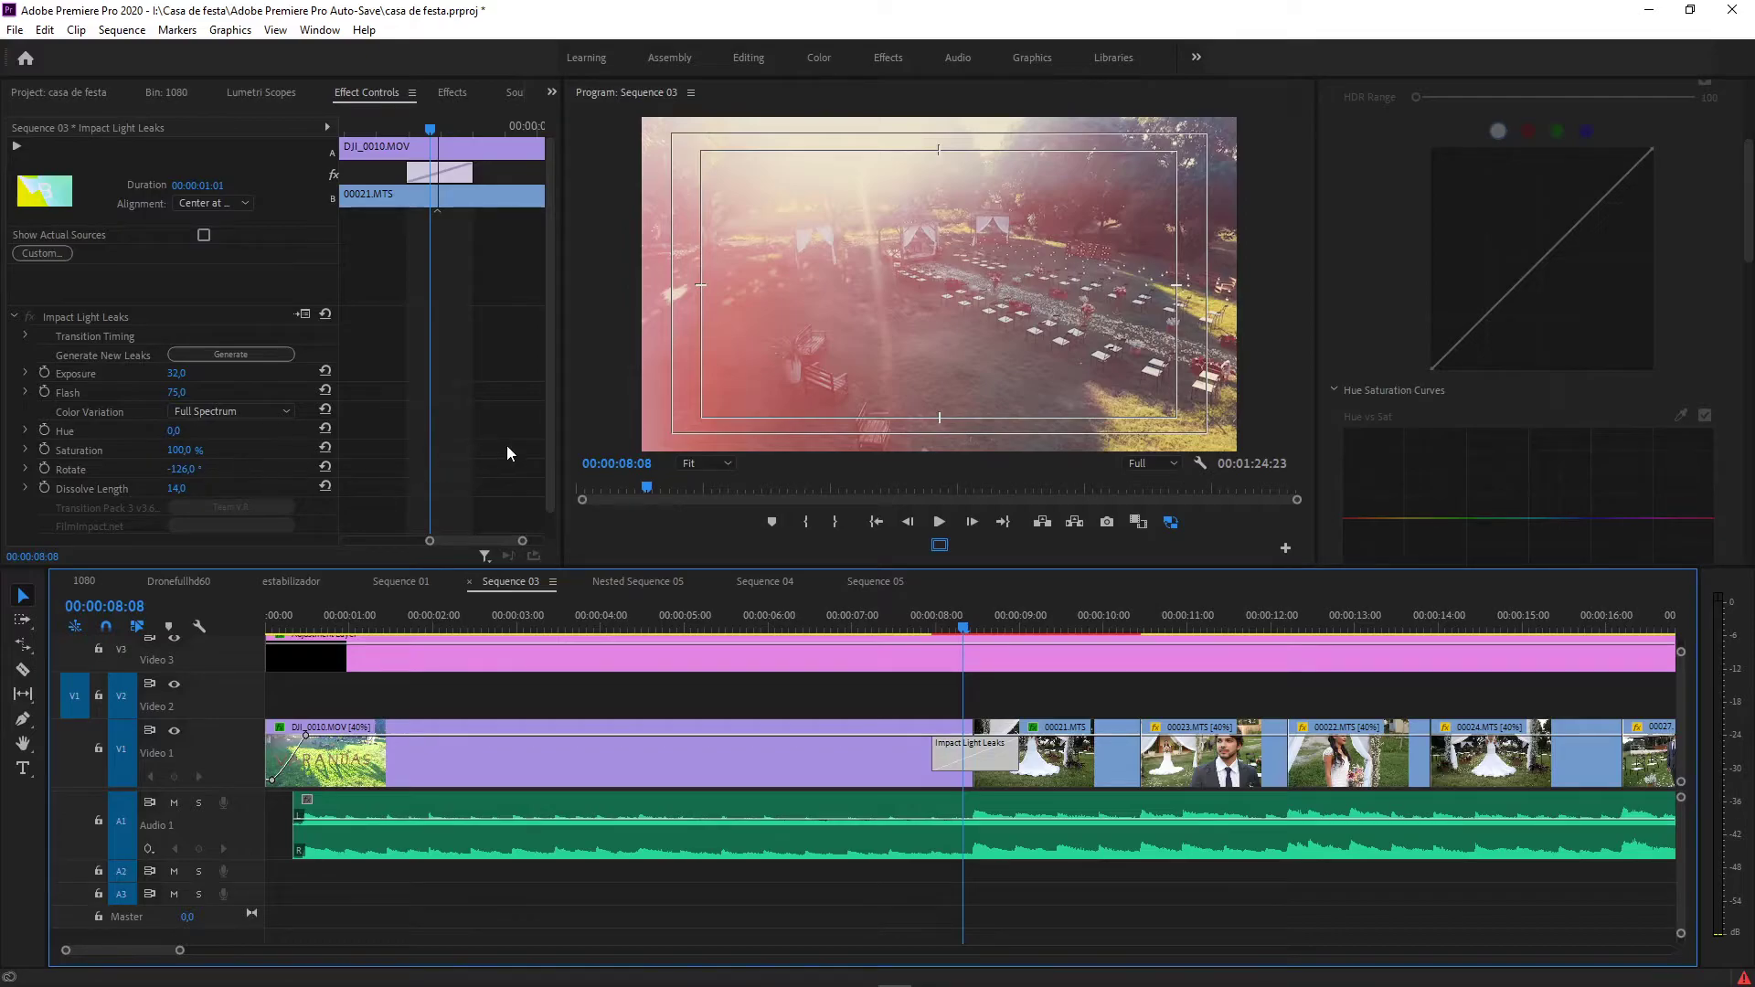
drag(551, 453, 551, 486)
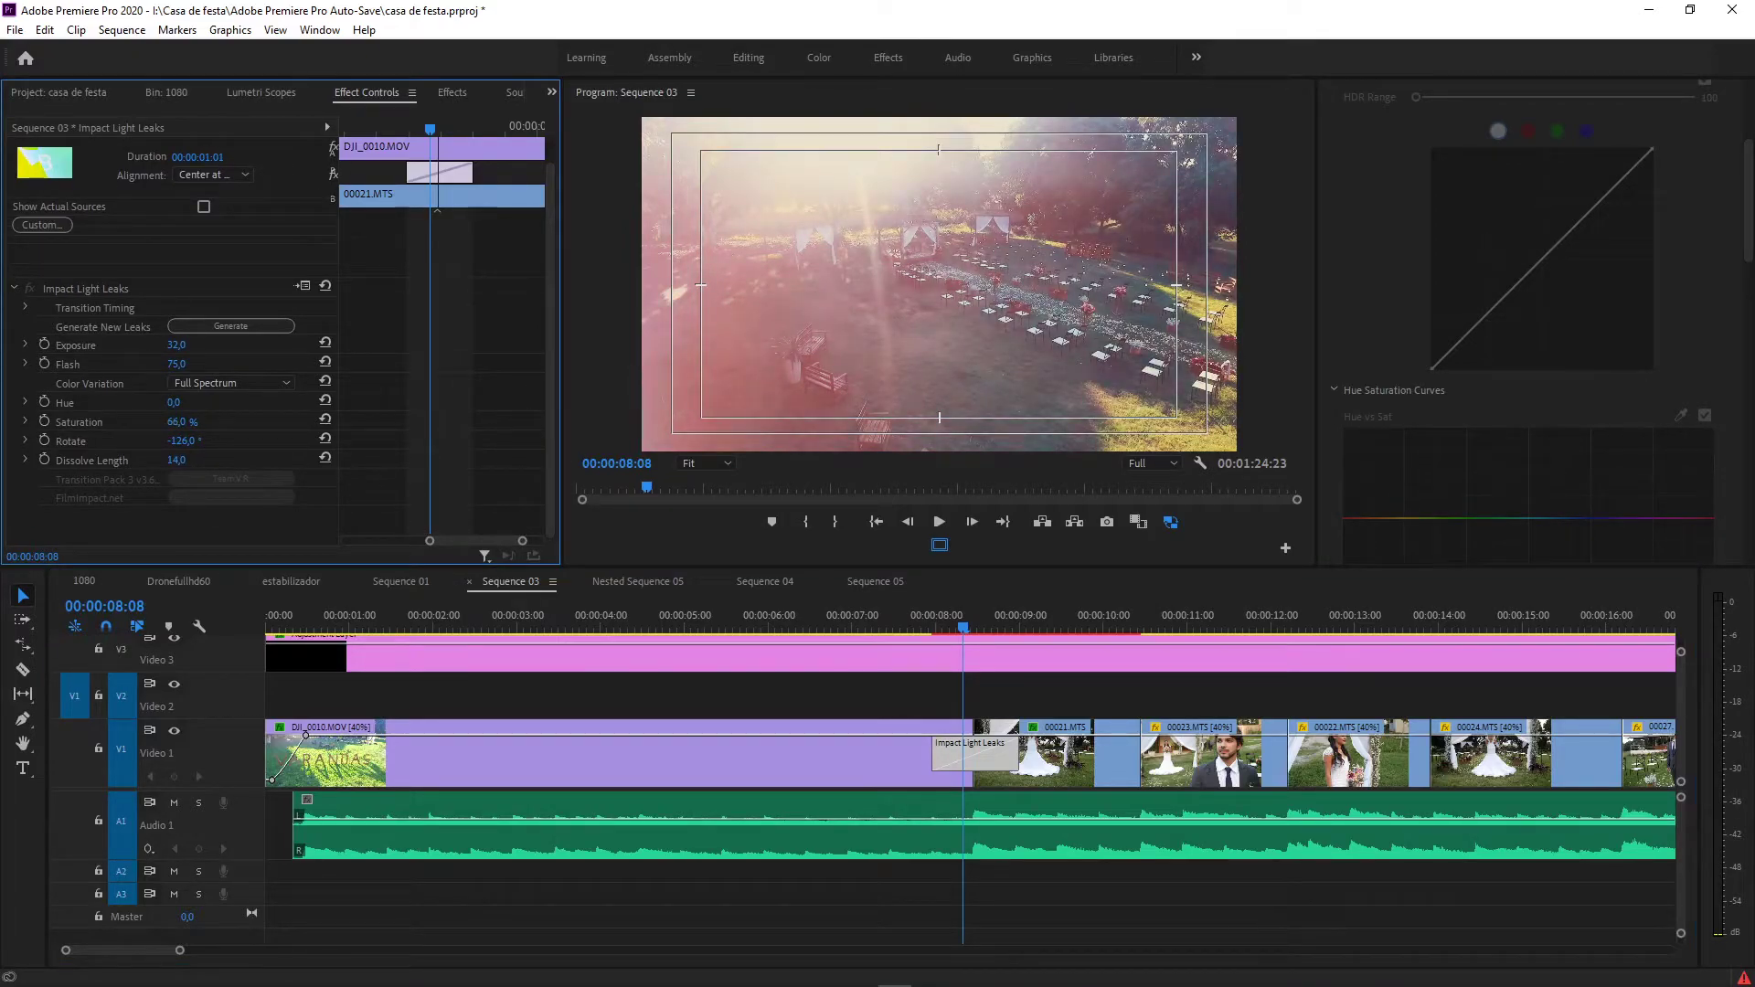
click(272, 382)
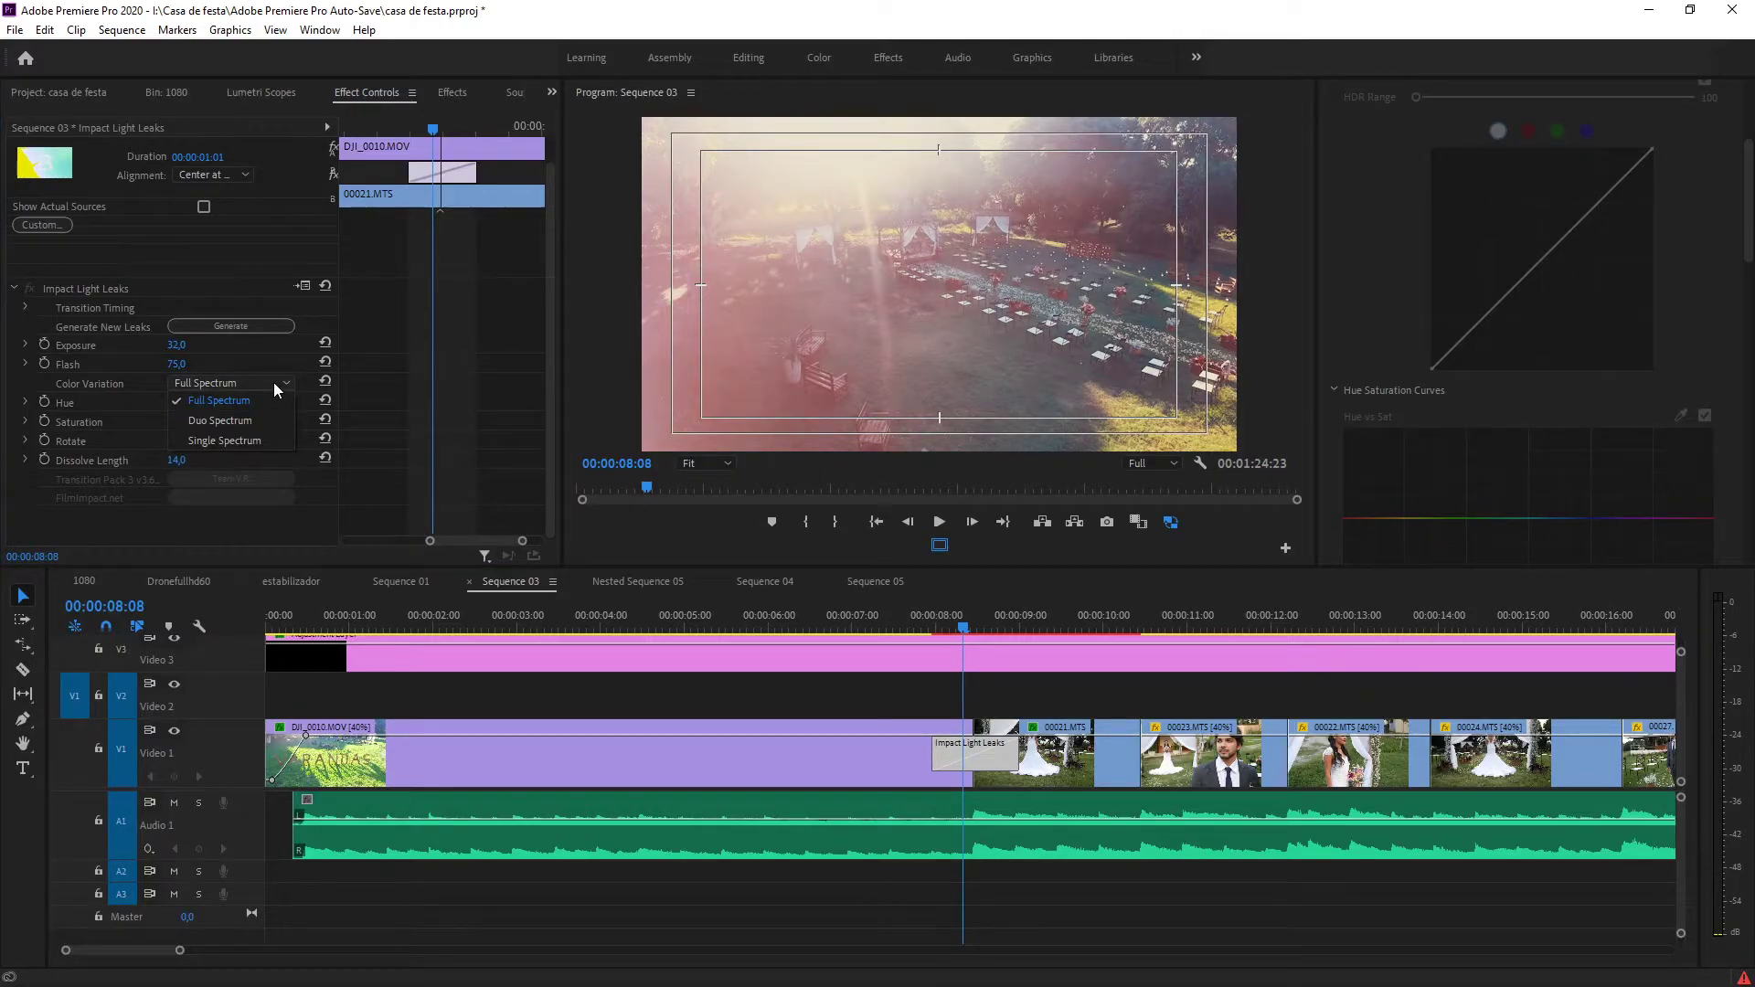
click(259, 419)
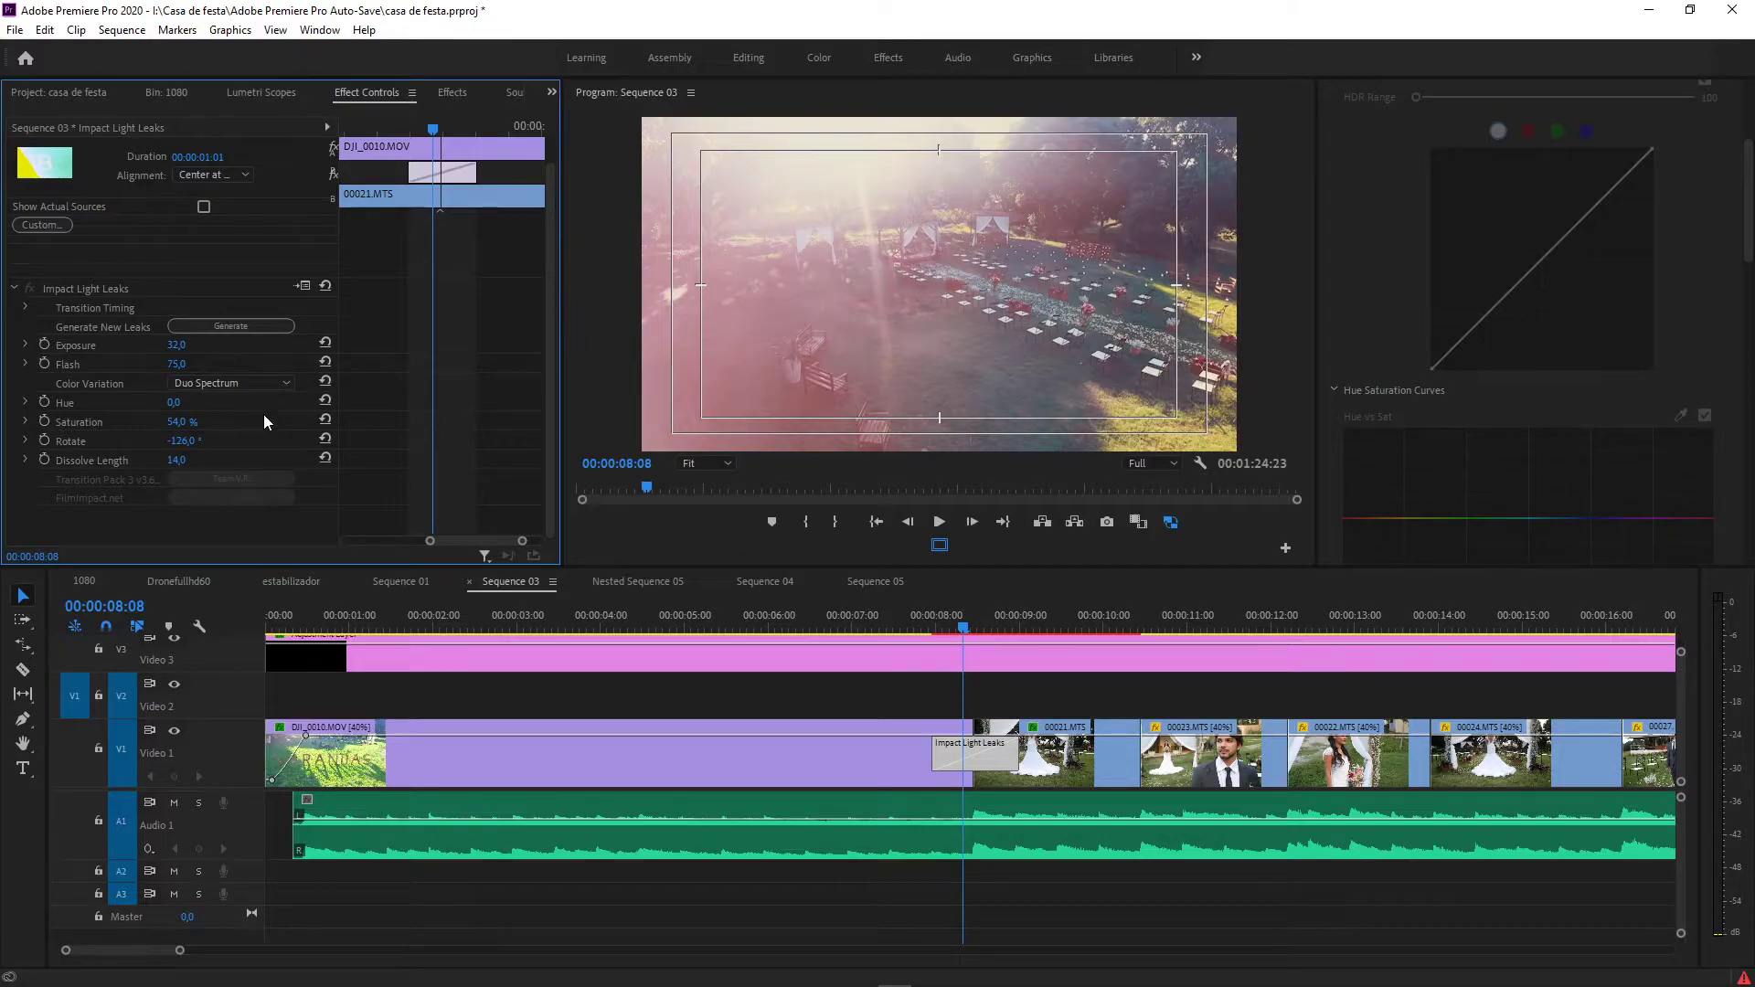
Step: Generate new leak patterns twice for the Impact Light Leaks transition and scrub across the cut to preview it
click(257, 327)
click(258, 327)
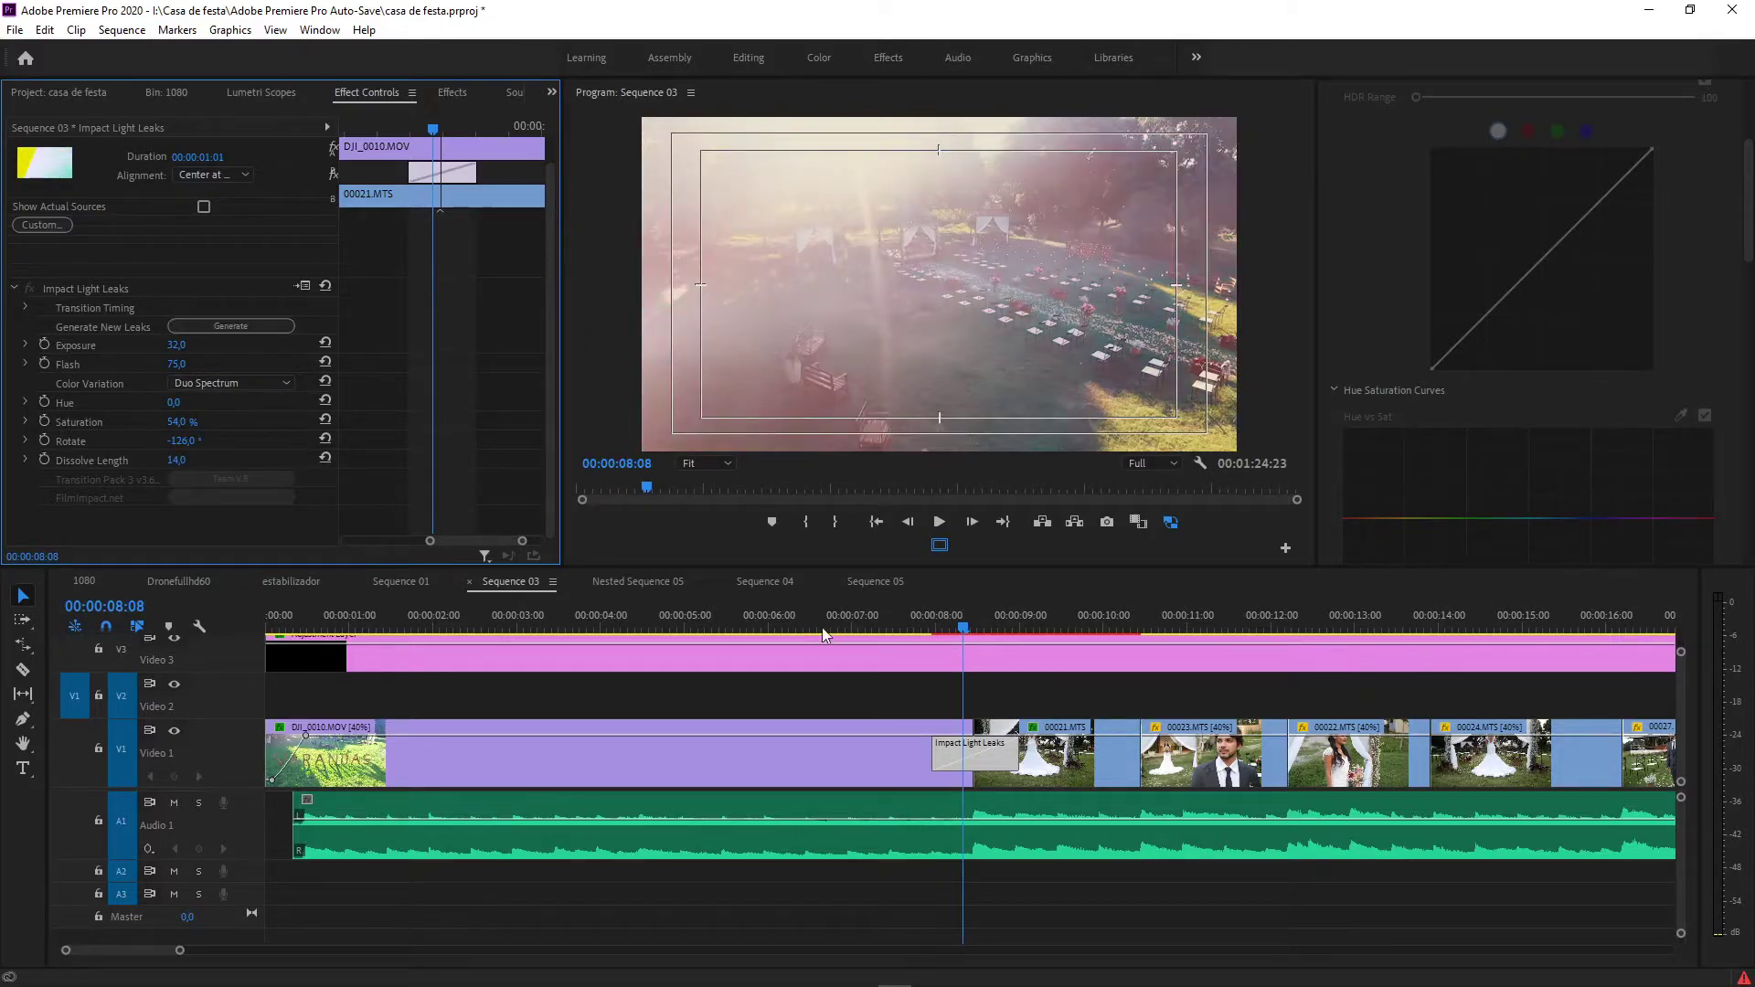
drag(965, 629, 996, 680)
Step: Delete the Impact Light Leaks transition between DJI_0010.MOV and 00021.MTS and scrub across the bare cut
click(948, 755)
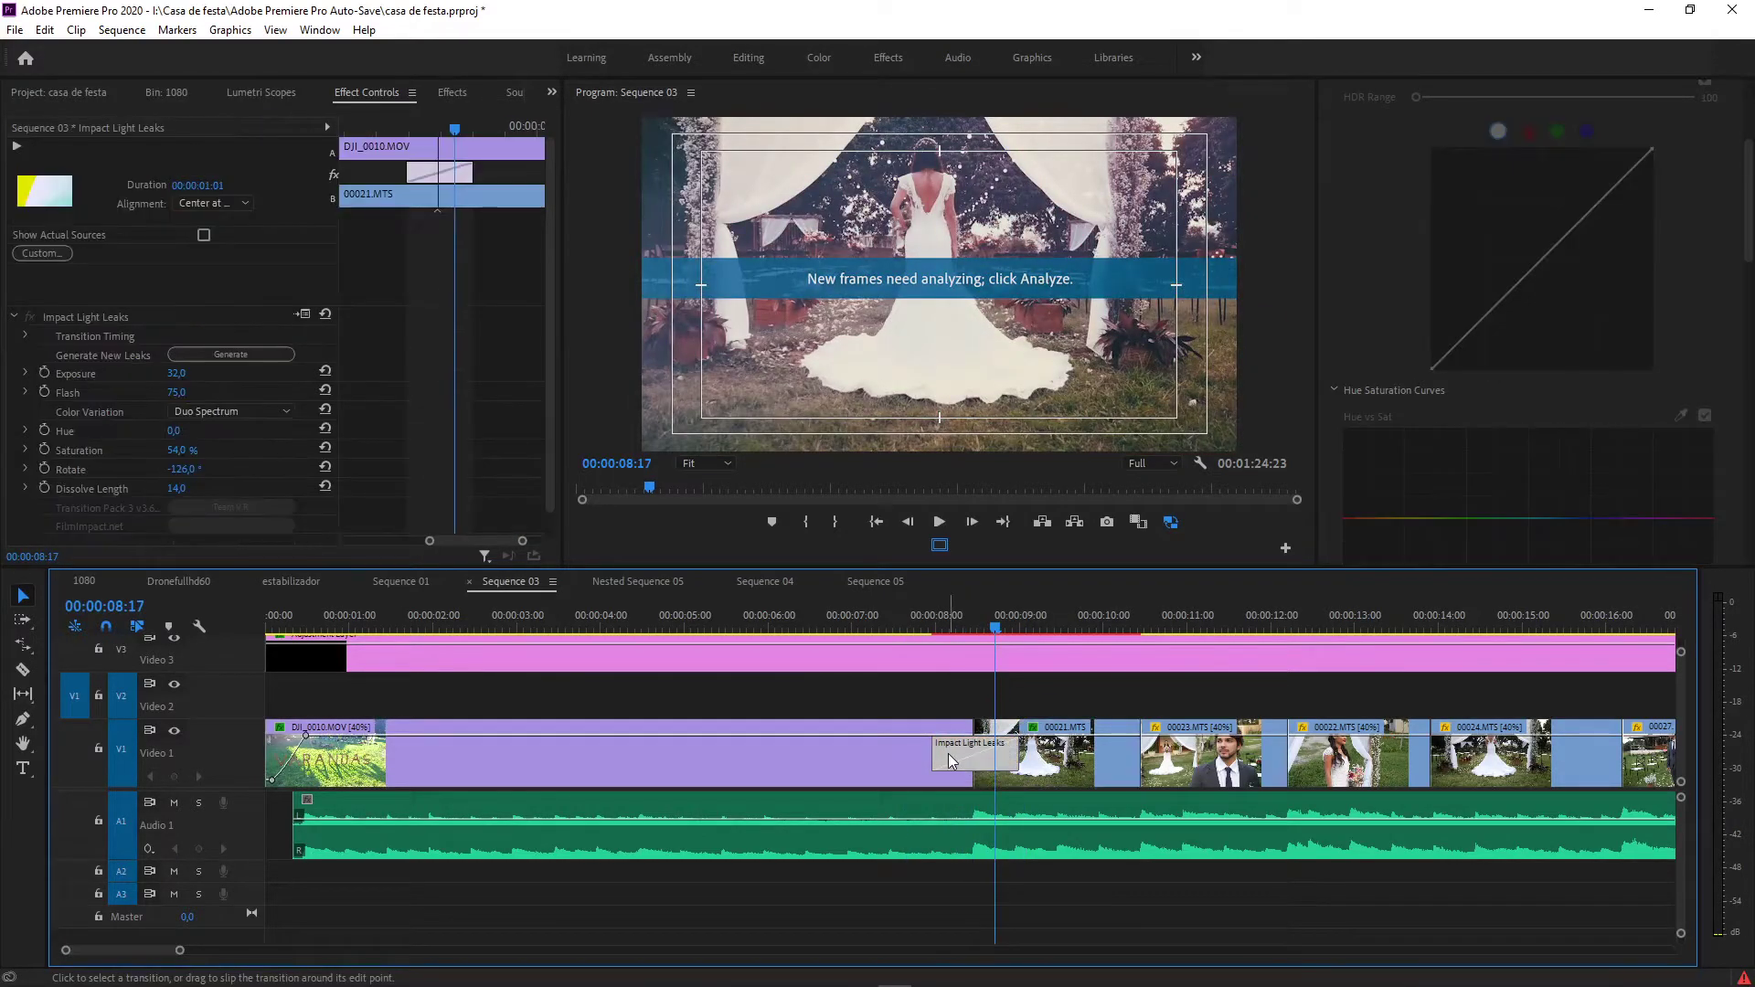
key(Delete)
drag(914, 636, 982, 645)
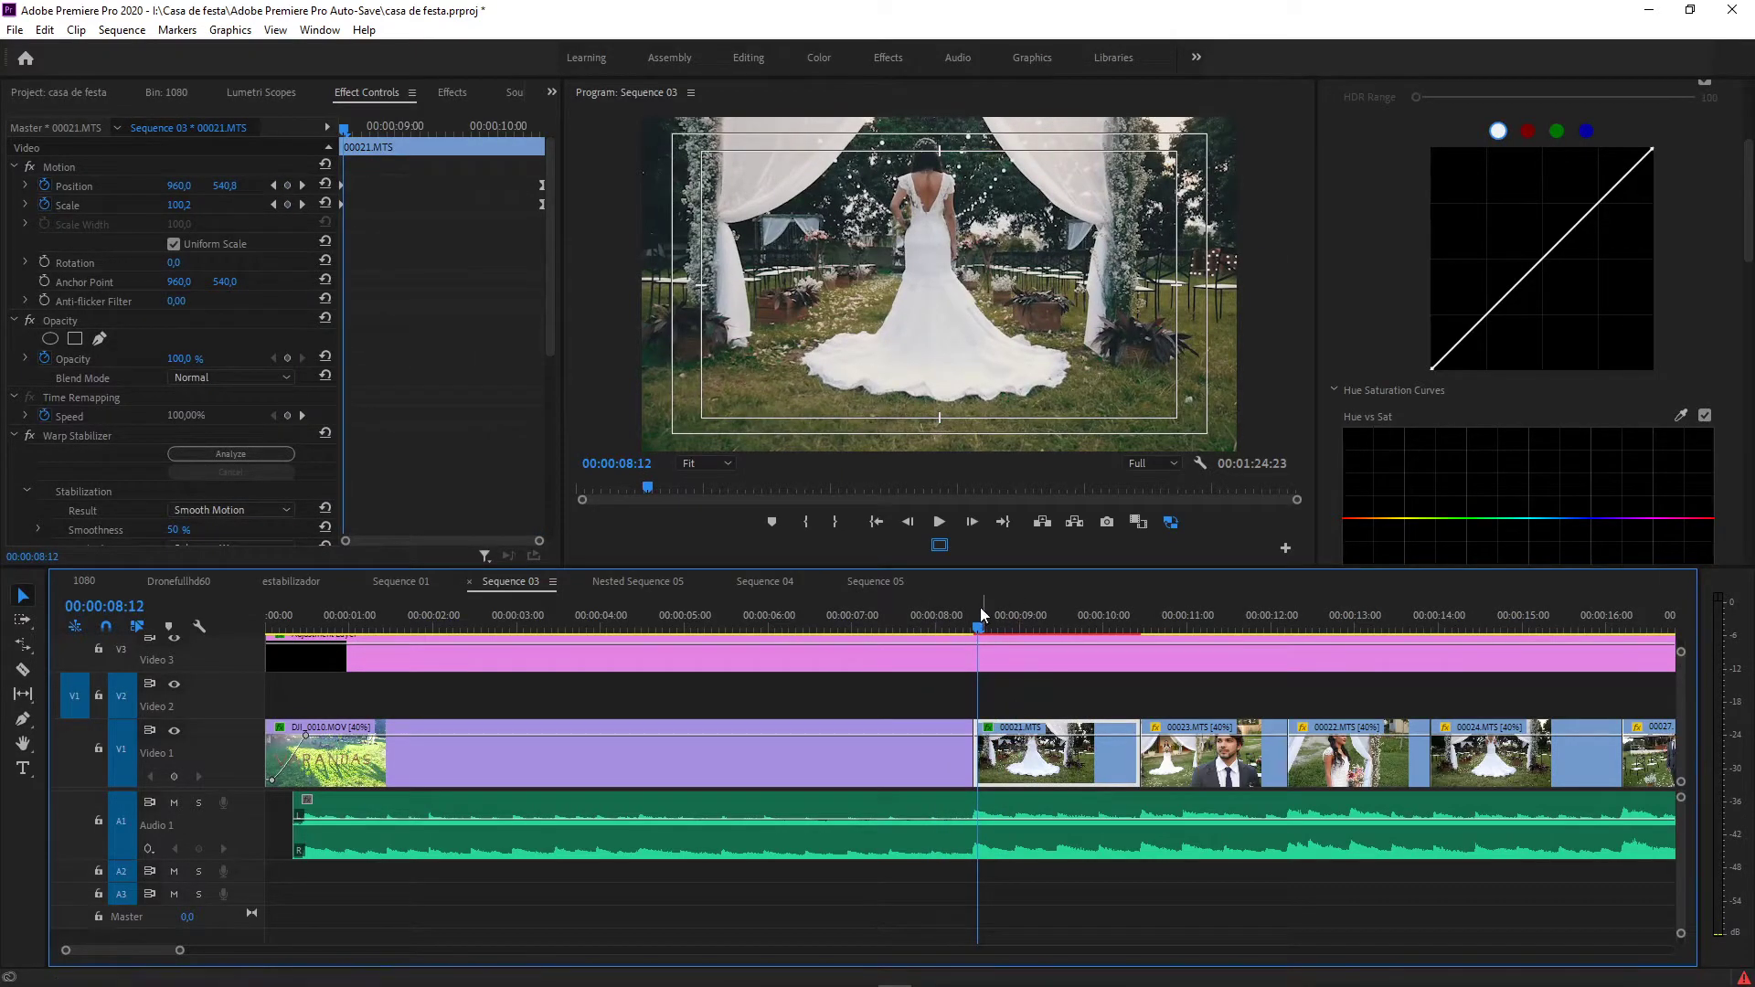
mouse_move(980, 631)
mouse_down()
mouse_move(1034, 642)
mouse_move(964, 660)
mouse_move(999, 660)
mouse_up()
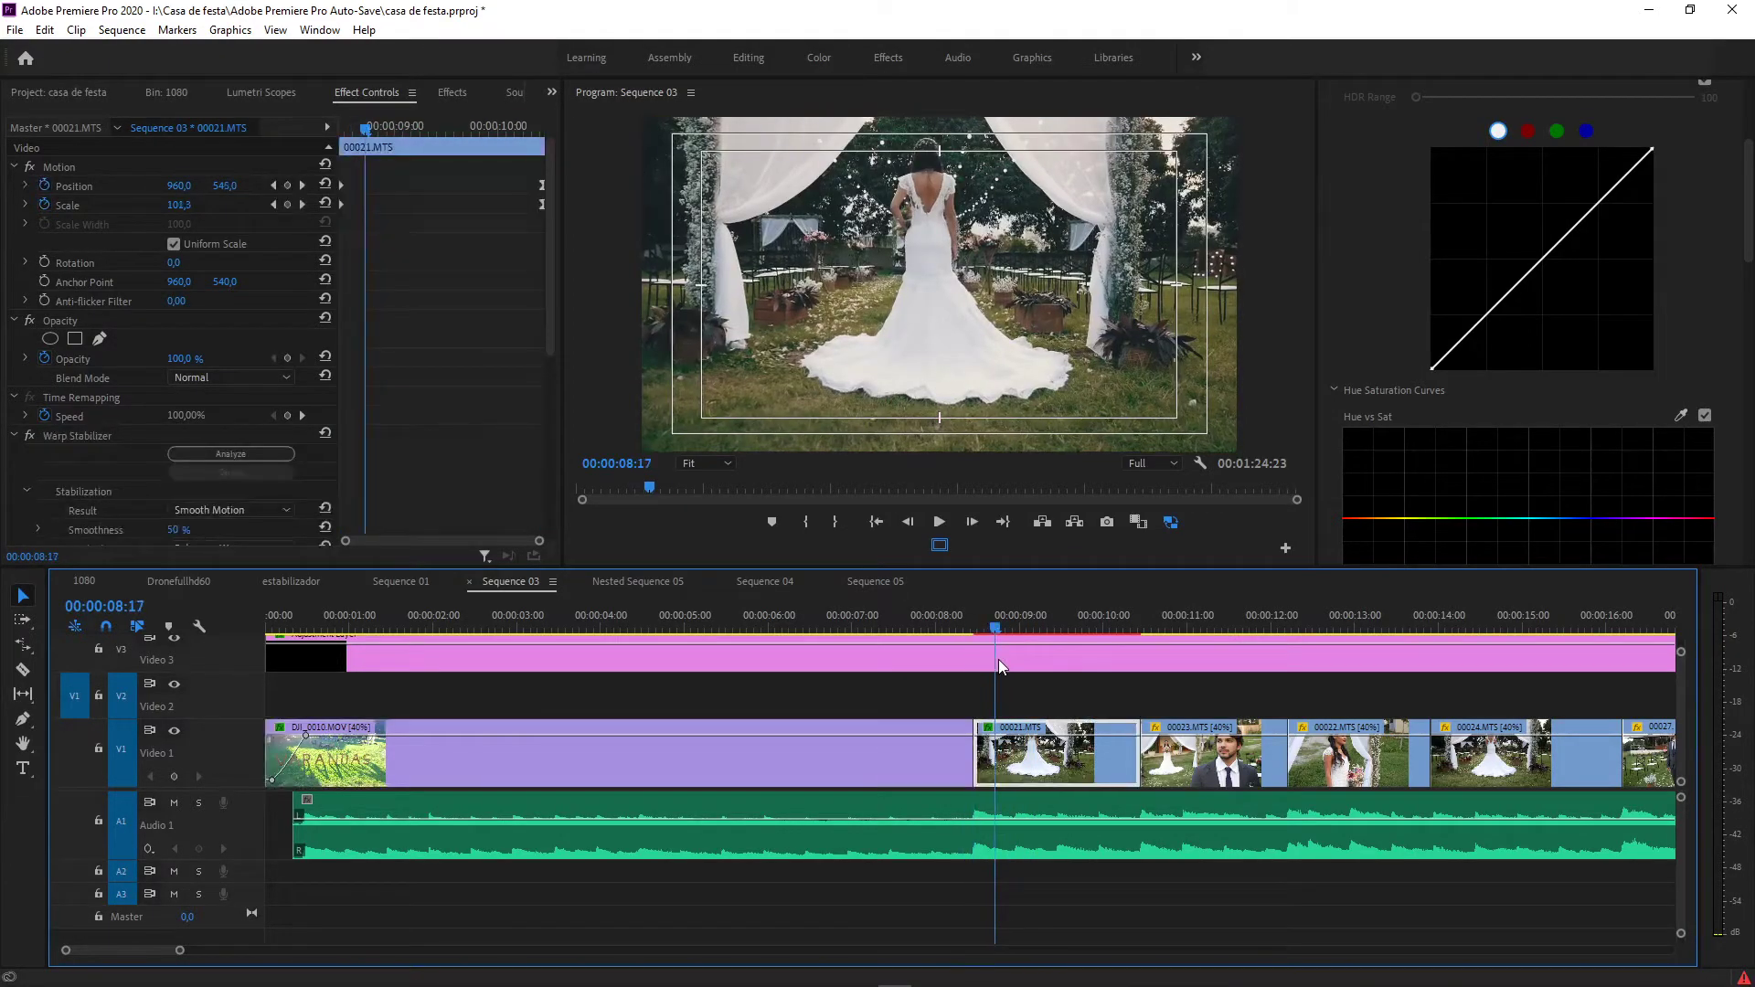
click(76, 90)
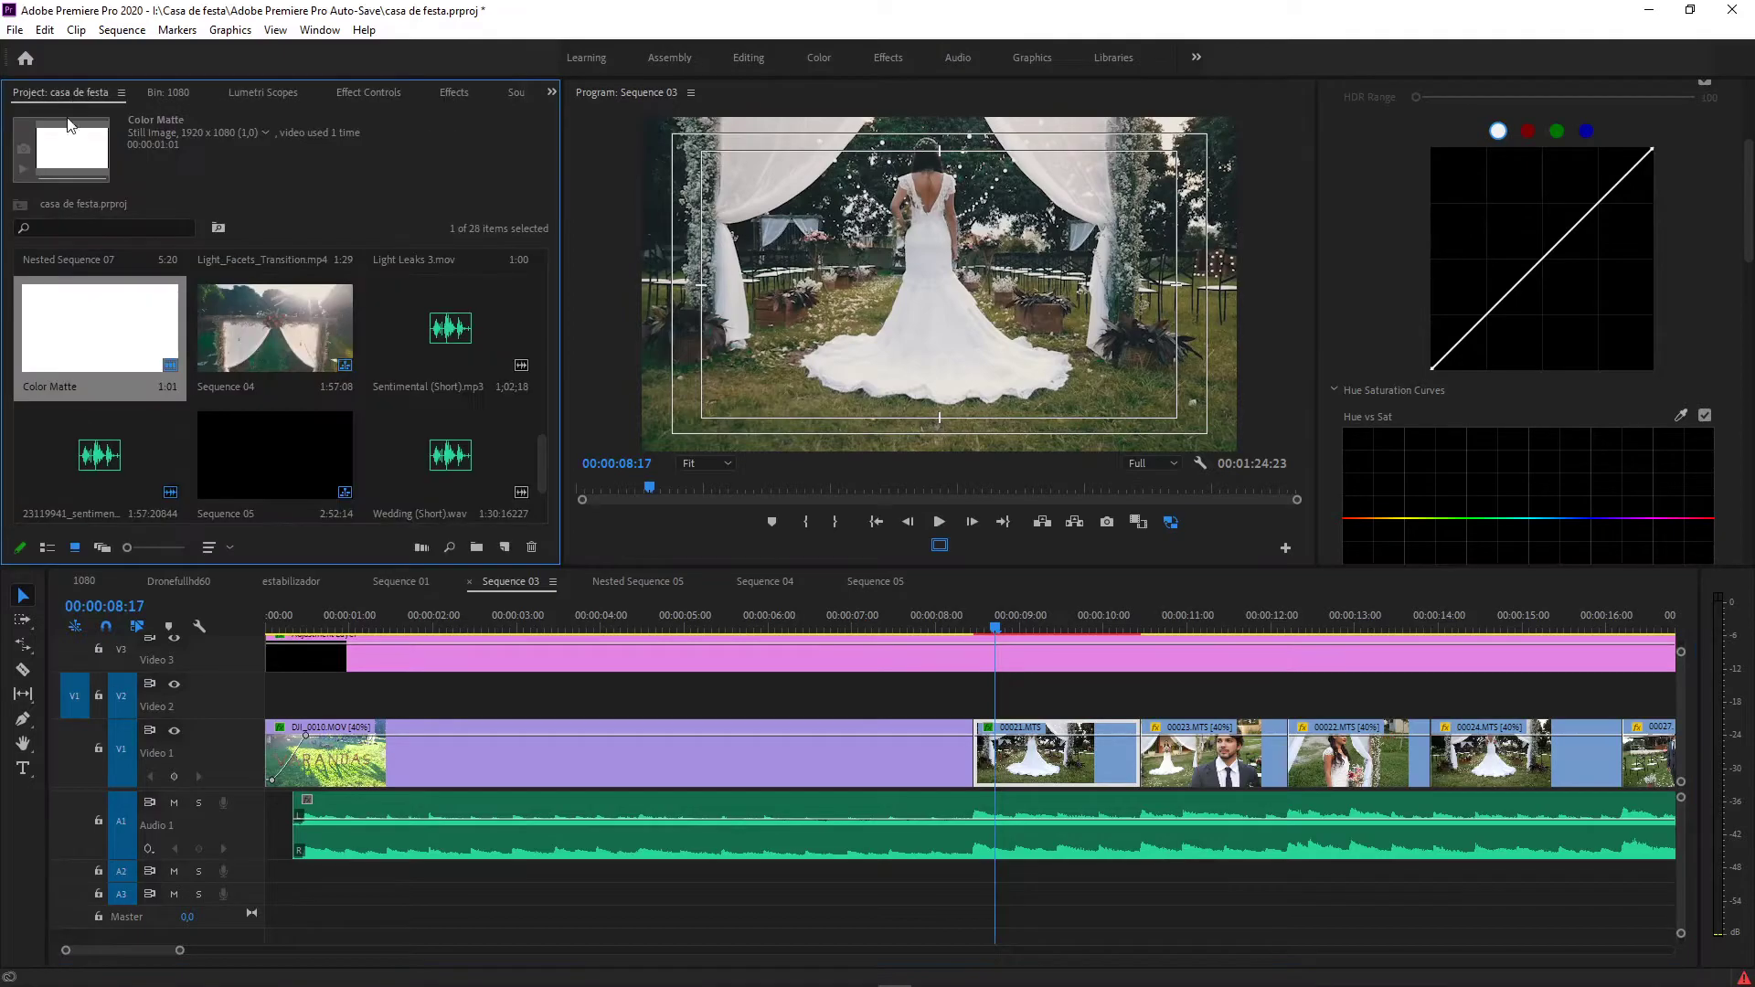
click(505, 548)
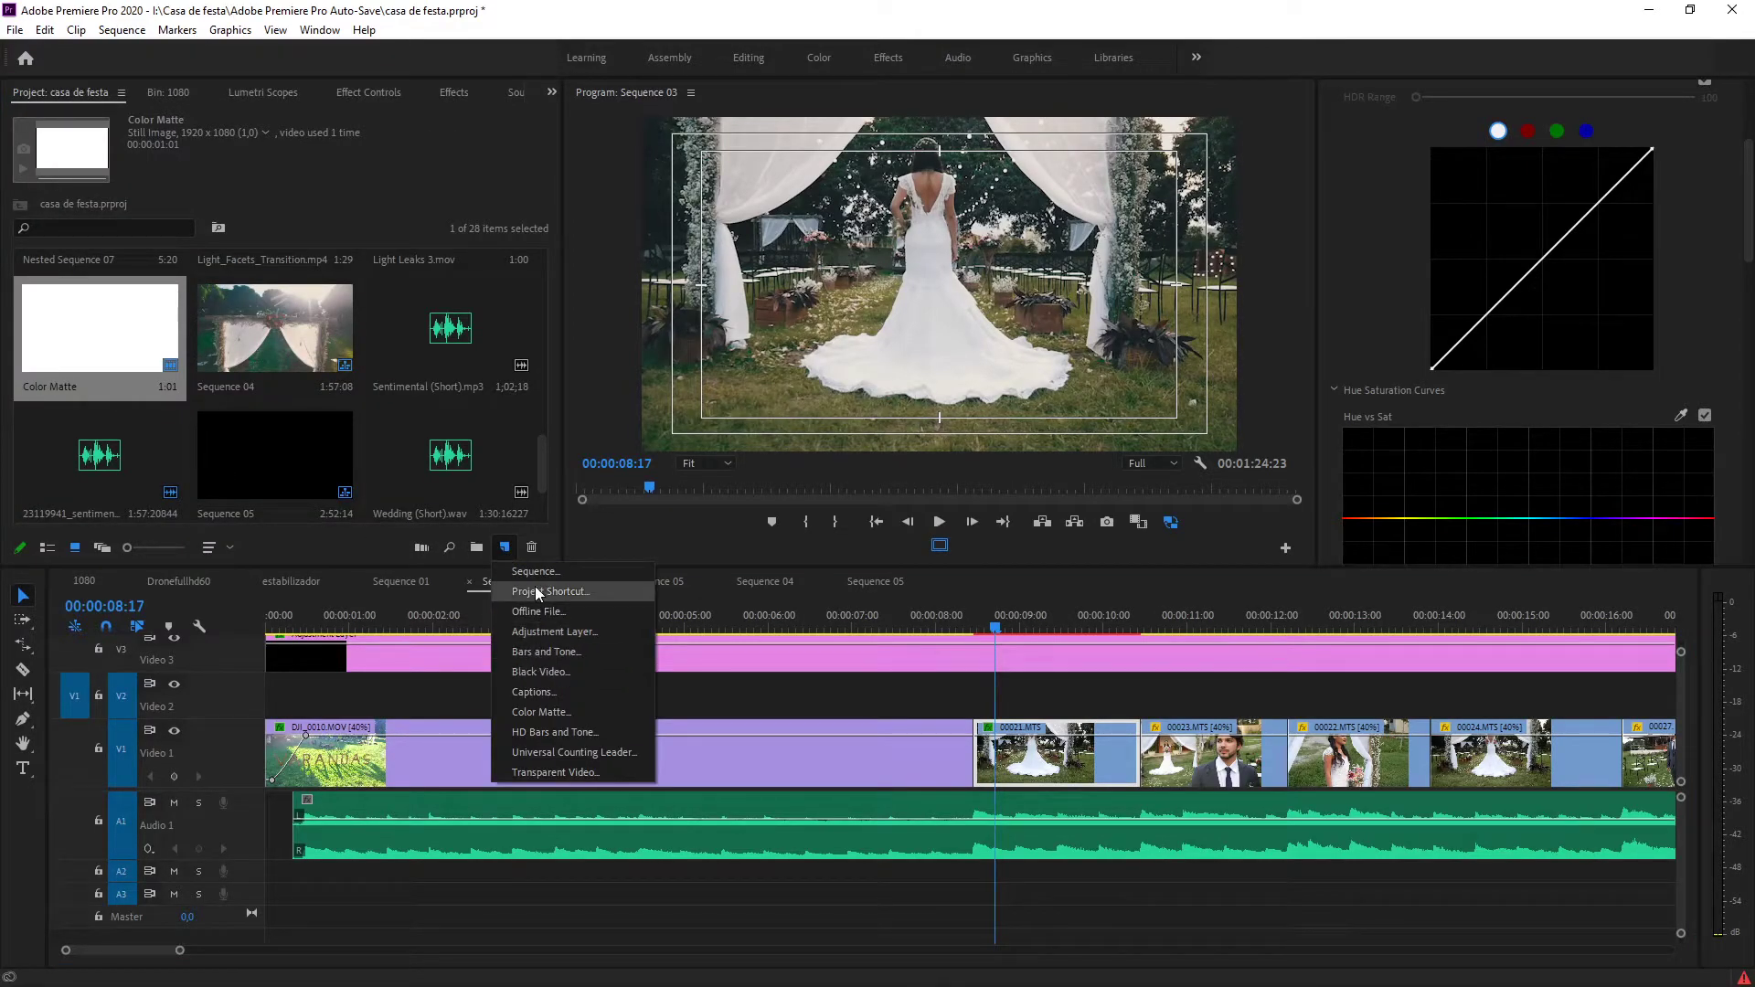
click(532, 710)
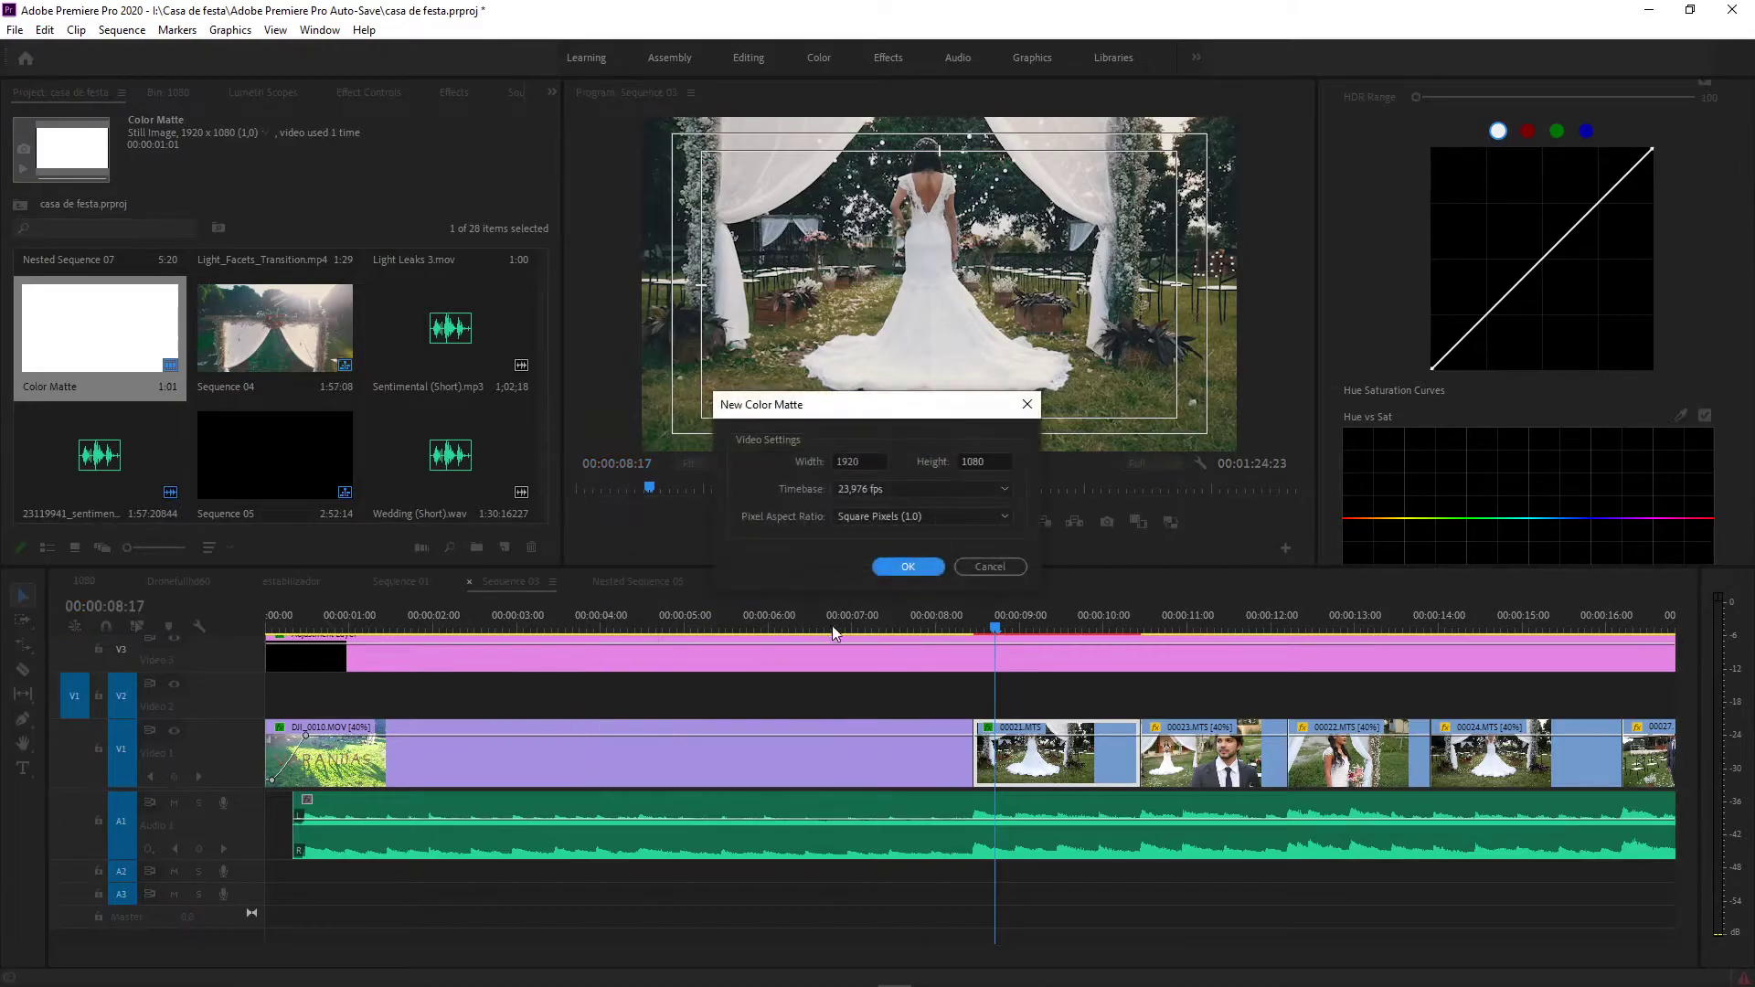
click(903, 567)
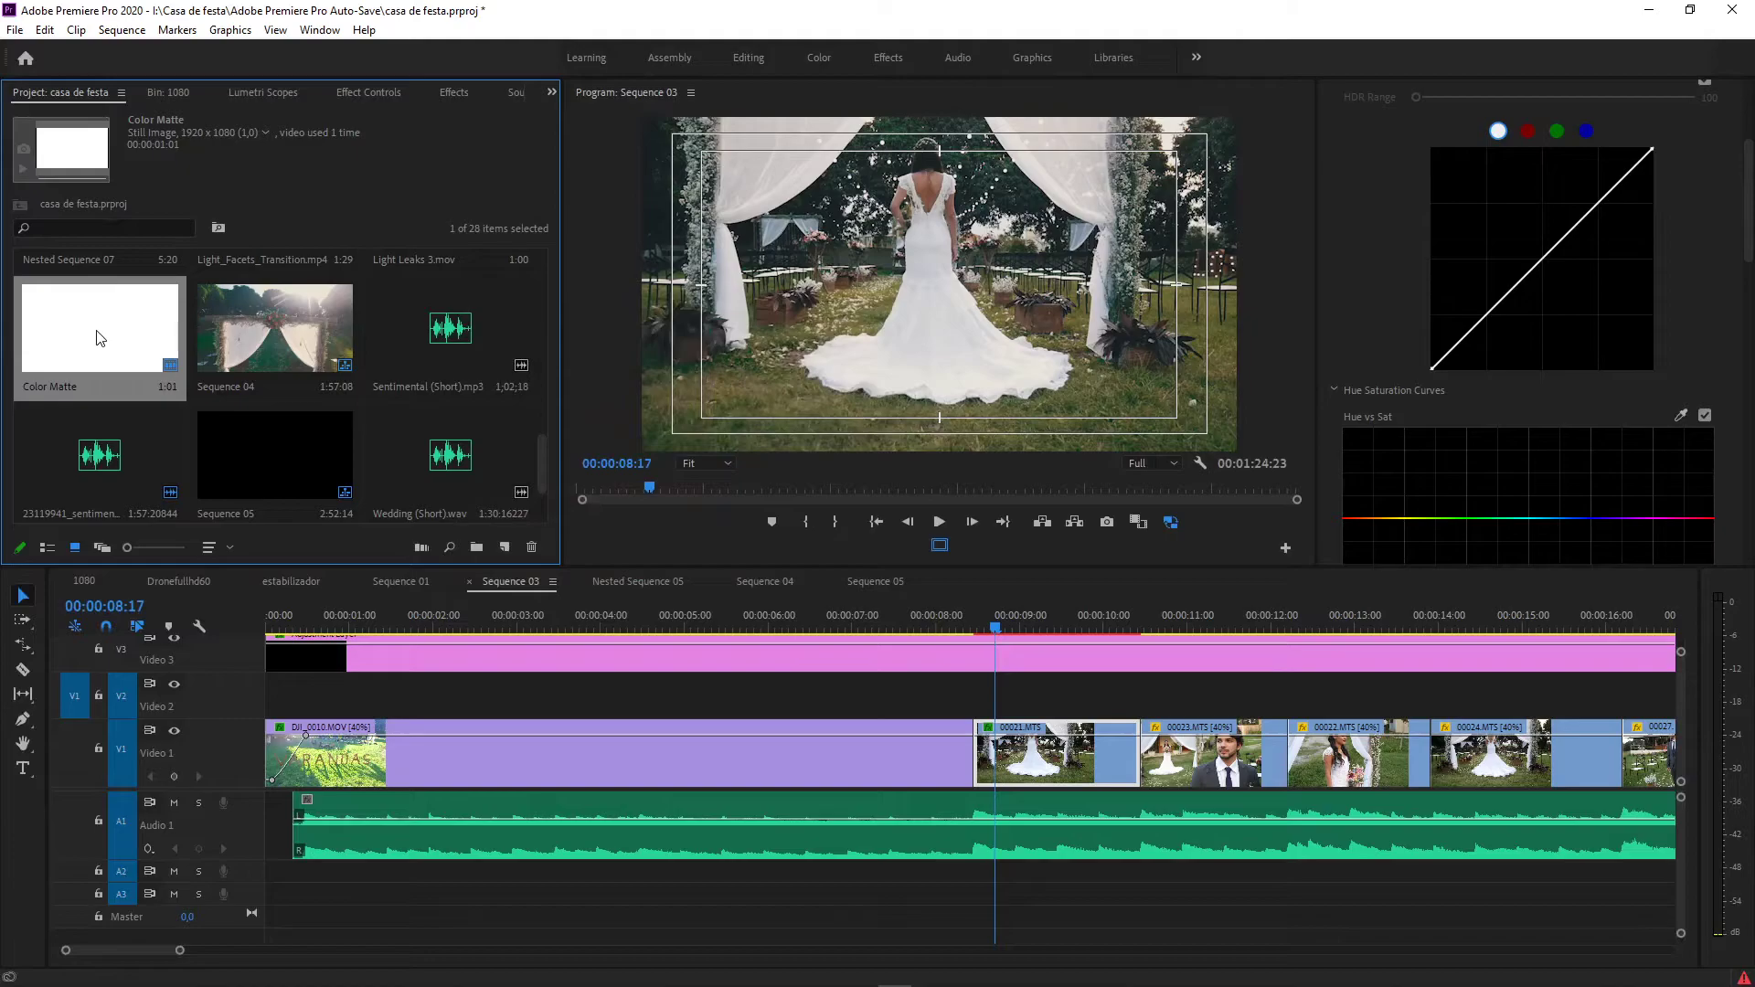
Step: Place the white Color Matte on V2 over the cut between DJI_0010.MOV and 00021.MTS, with the playhead at 00:00:08:10
drag(117, 357, 931, 706)
click(957, 628)
drag(962, 628, 971, 631)
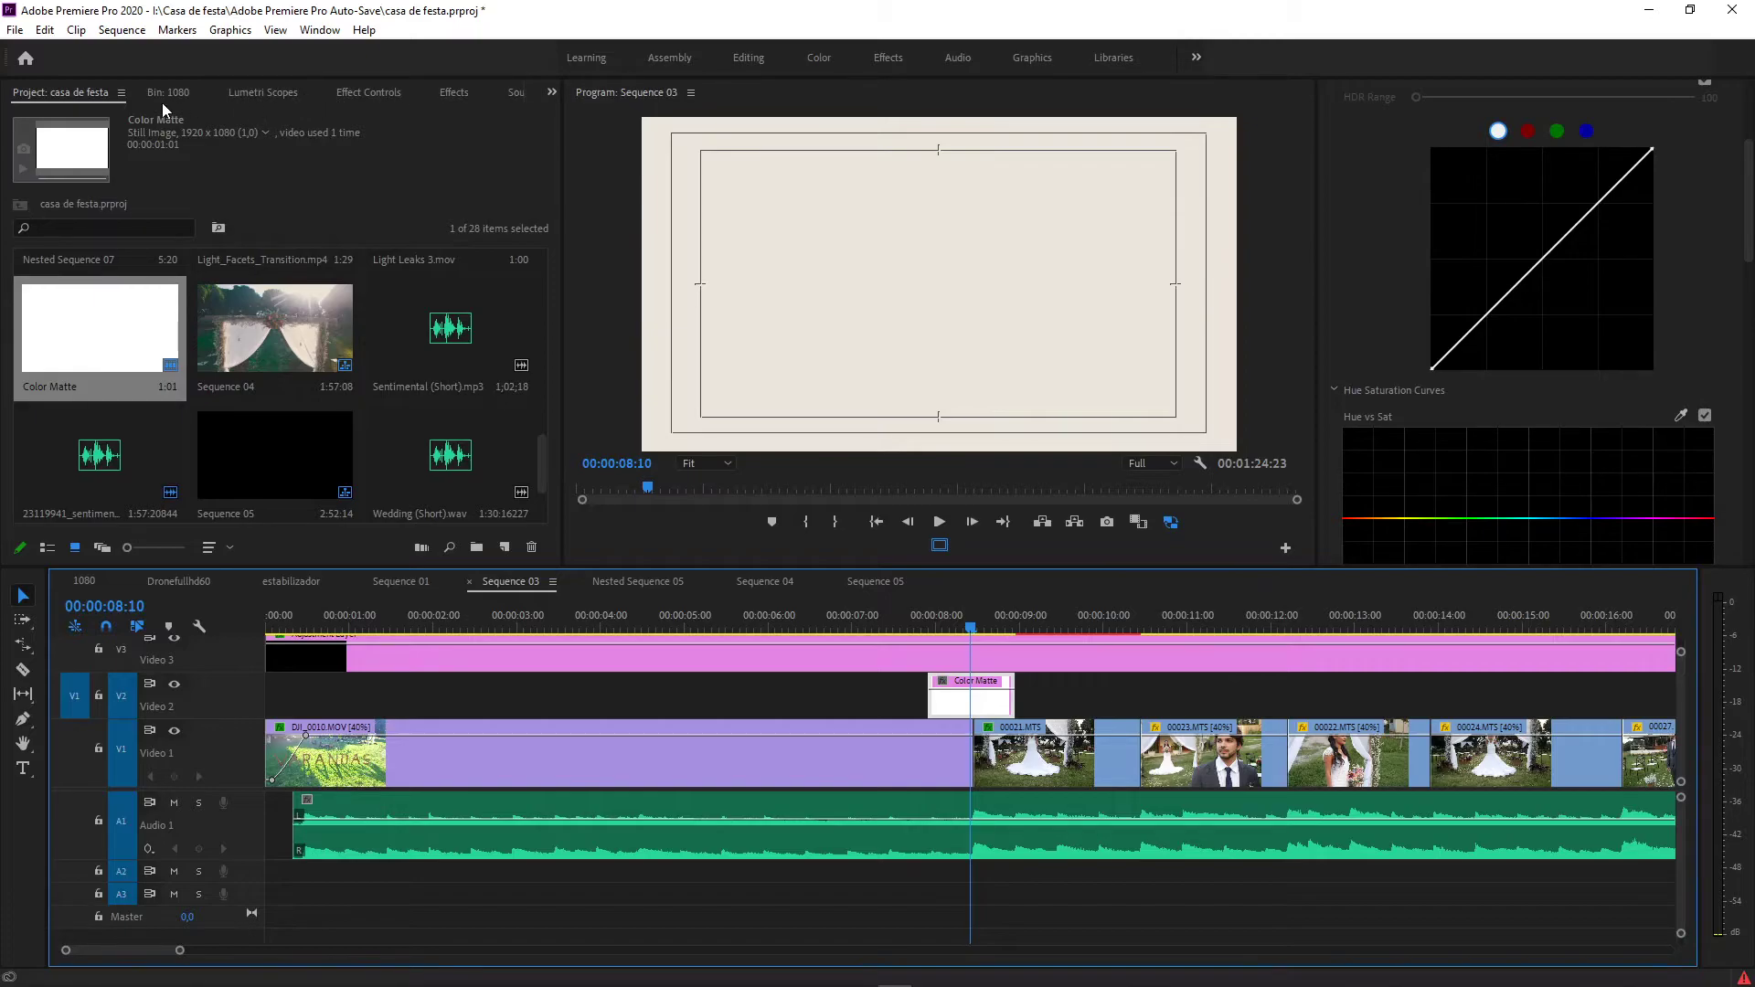
Step: Draw a triangular free-form opacity mask on the Color Matte, running from the frame's upper edge down to a point below its centre
click(366, 93)
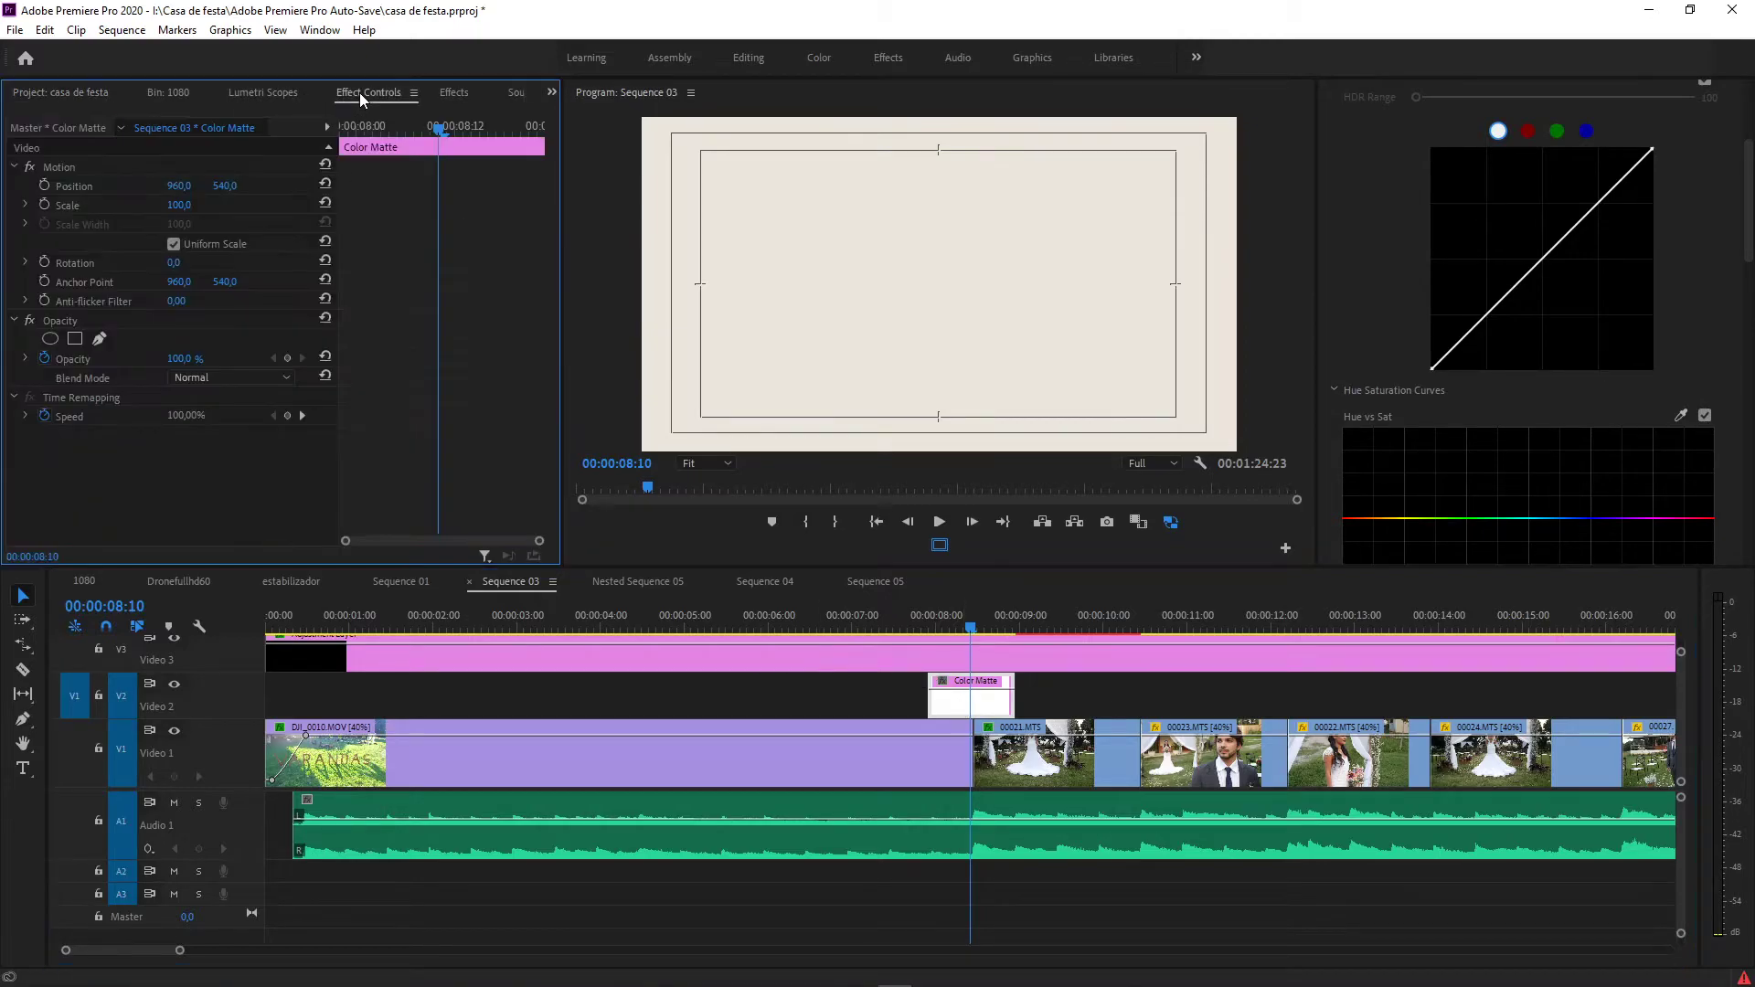
click(79, 339)
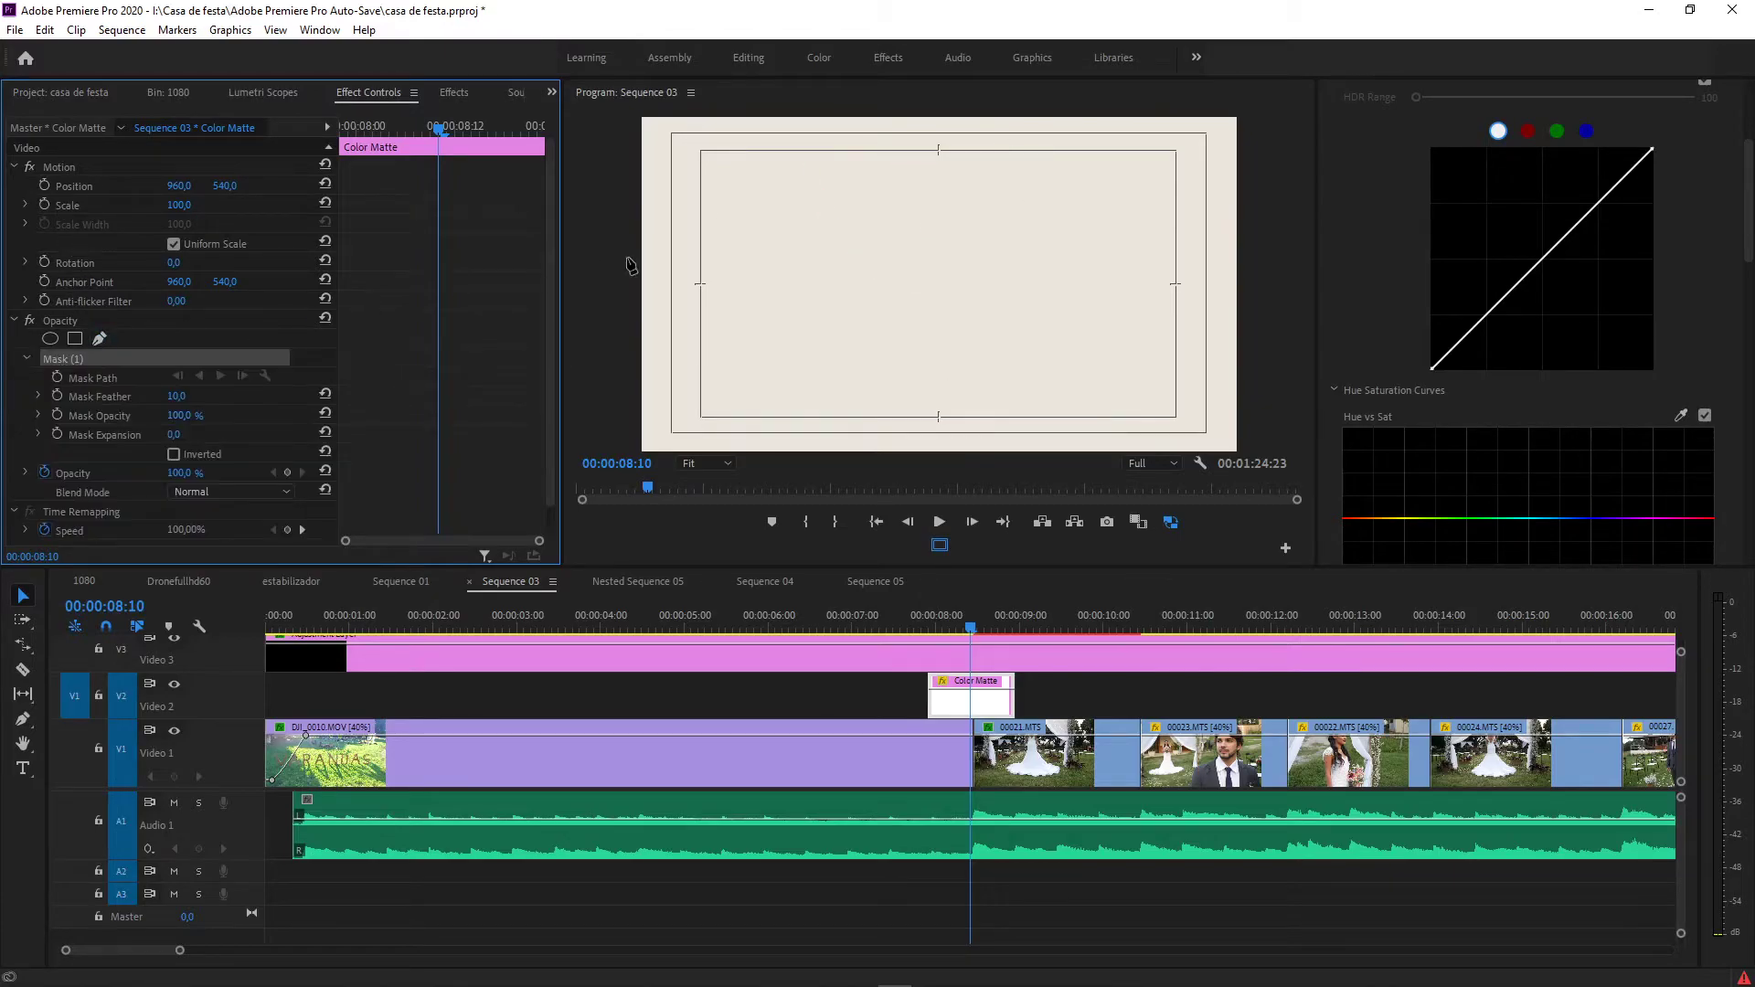
click(744, 120)
click(919, 120)
click(948, 265)
drag(948, 265, 949, 316)
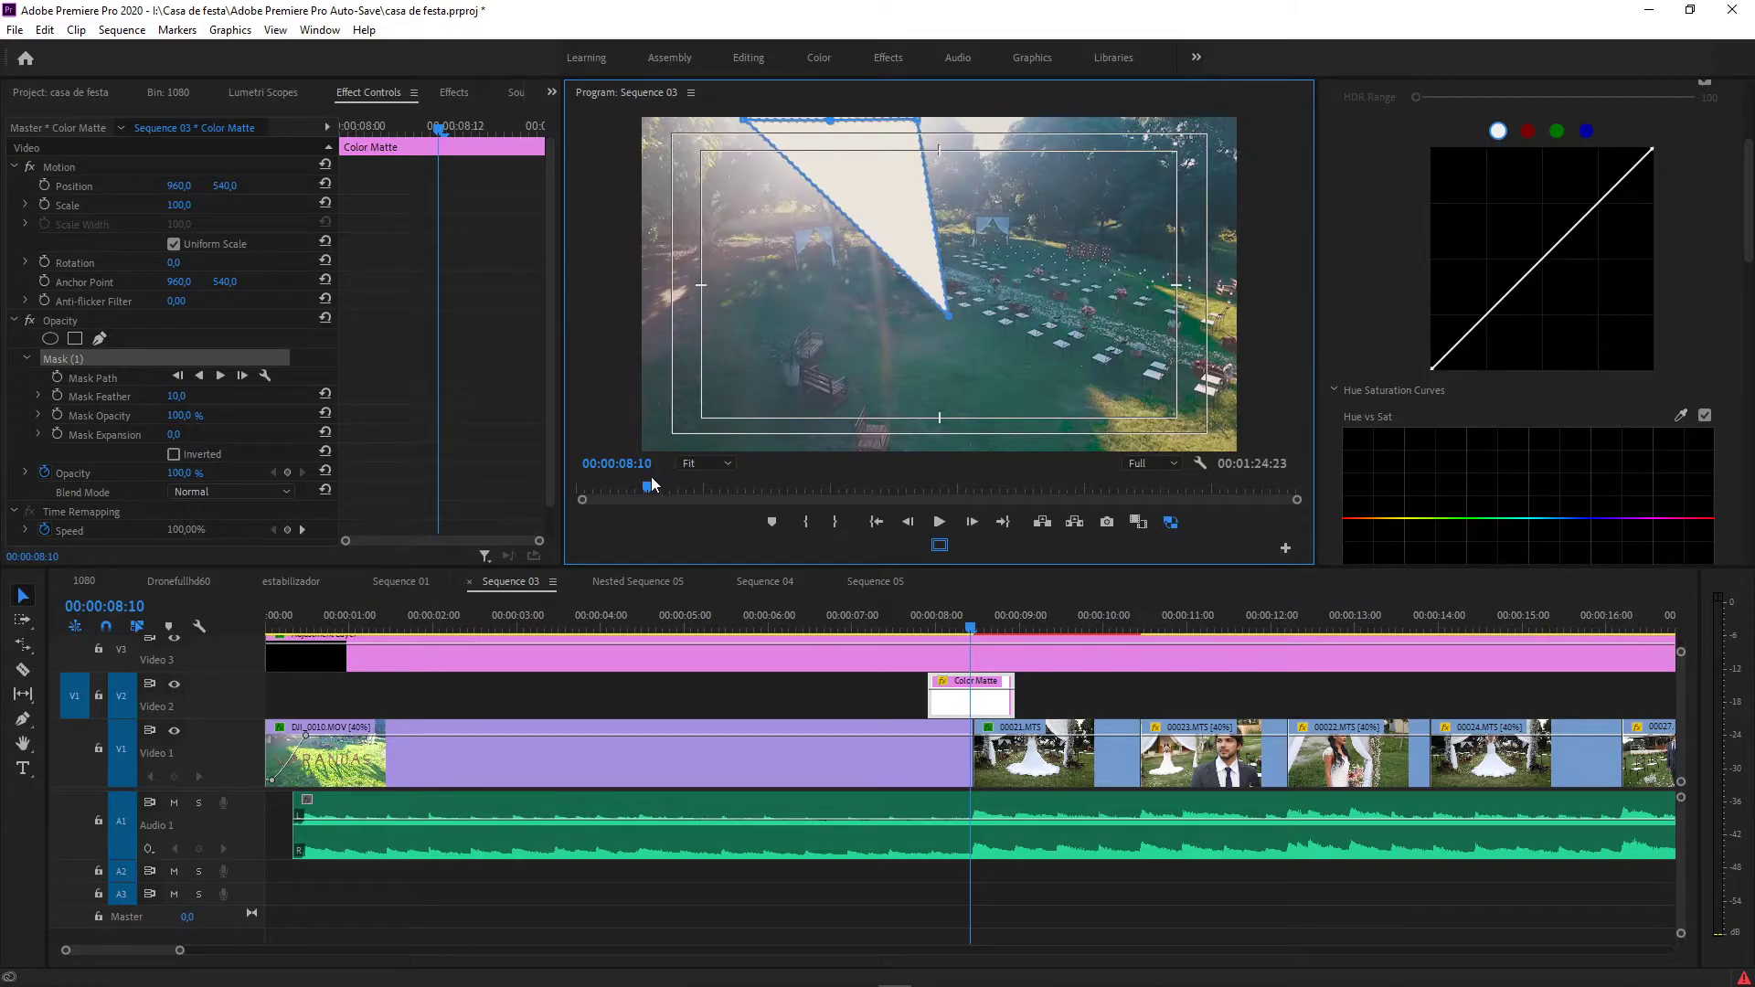
drag(949, 317, 892, 356)
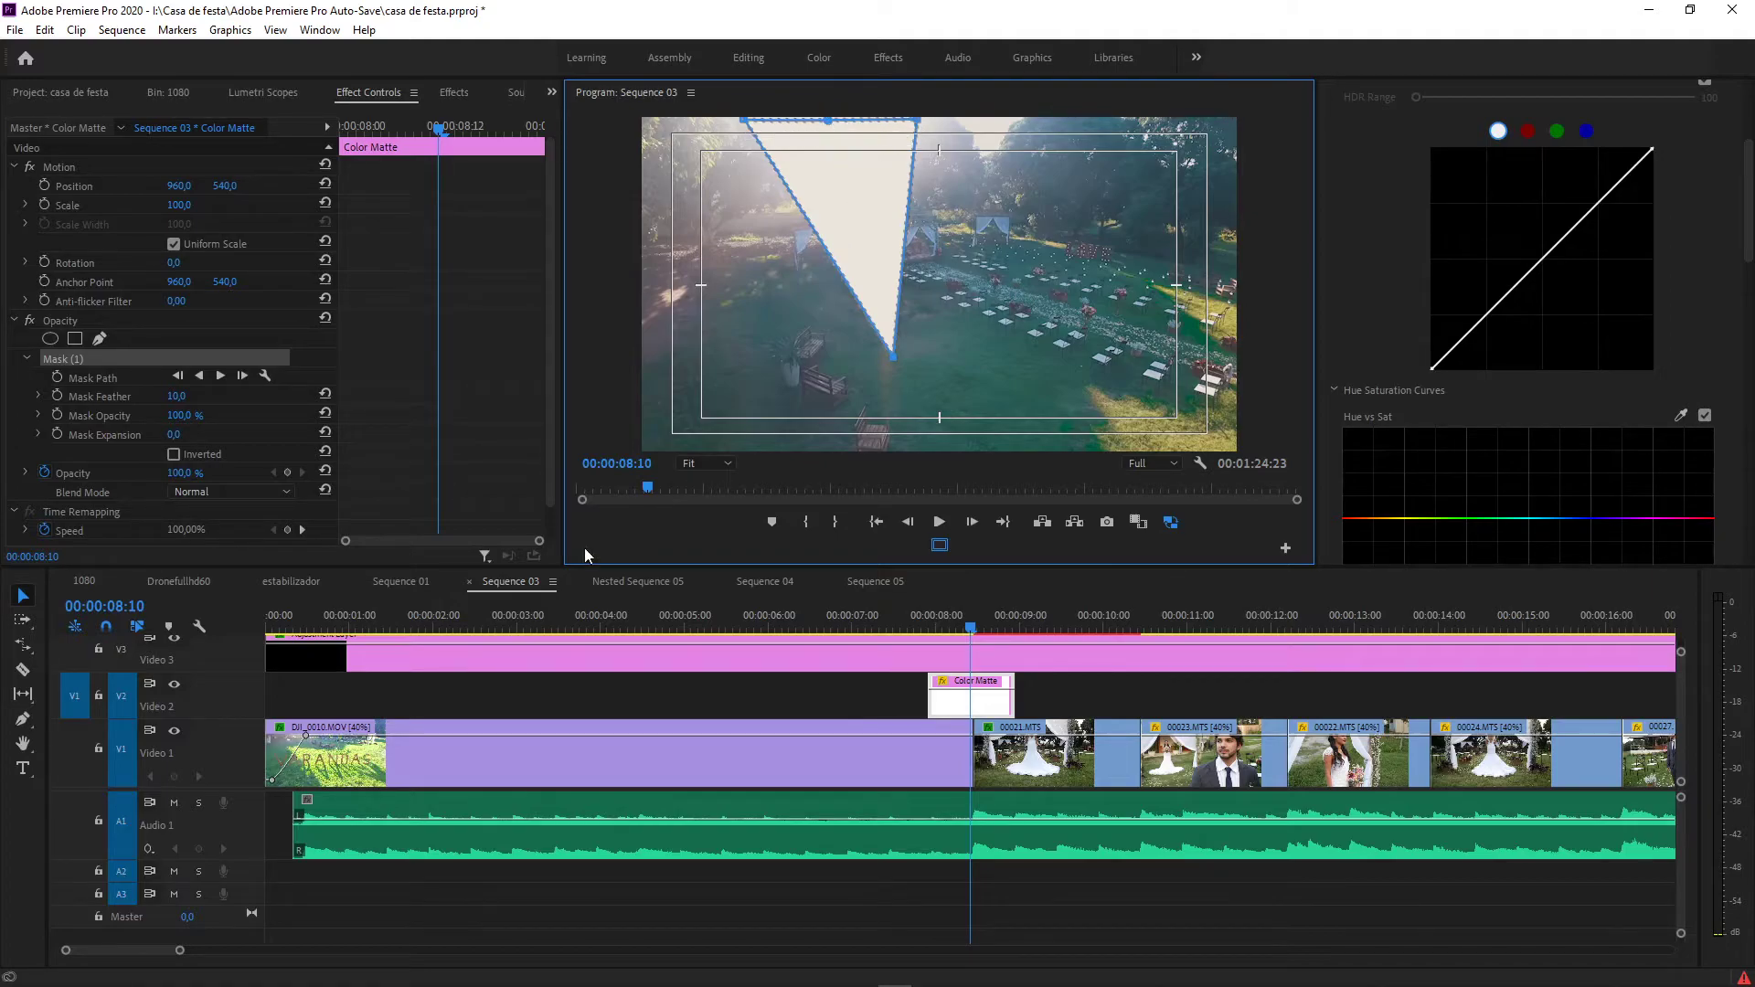
Step: Feather the Color Matte's mask to about 889.7, viewing the preview at 25% in an enlarged program monitor
click(729, 466)
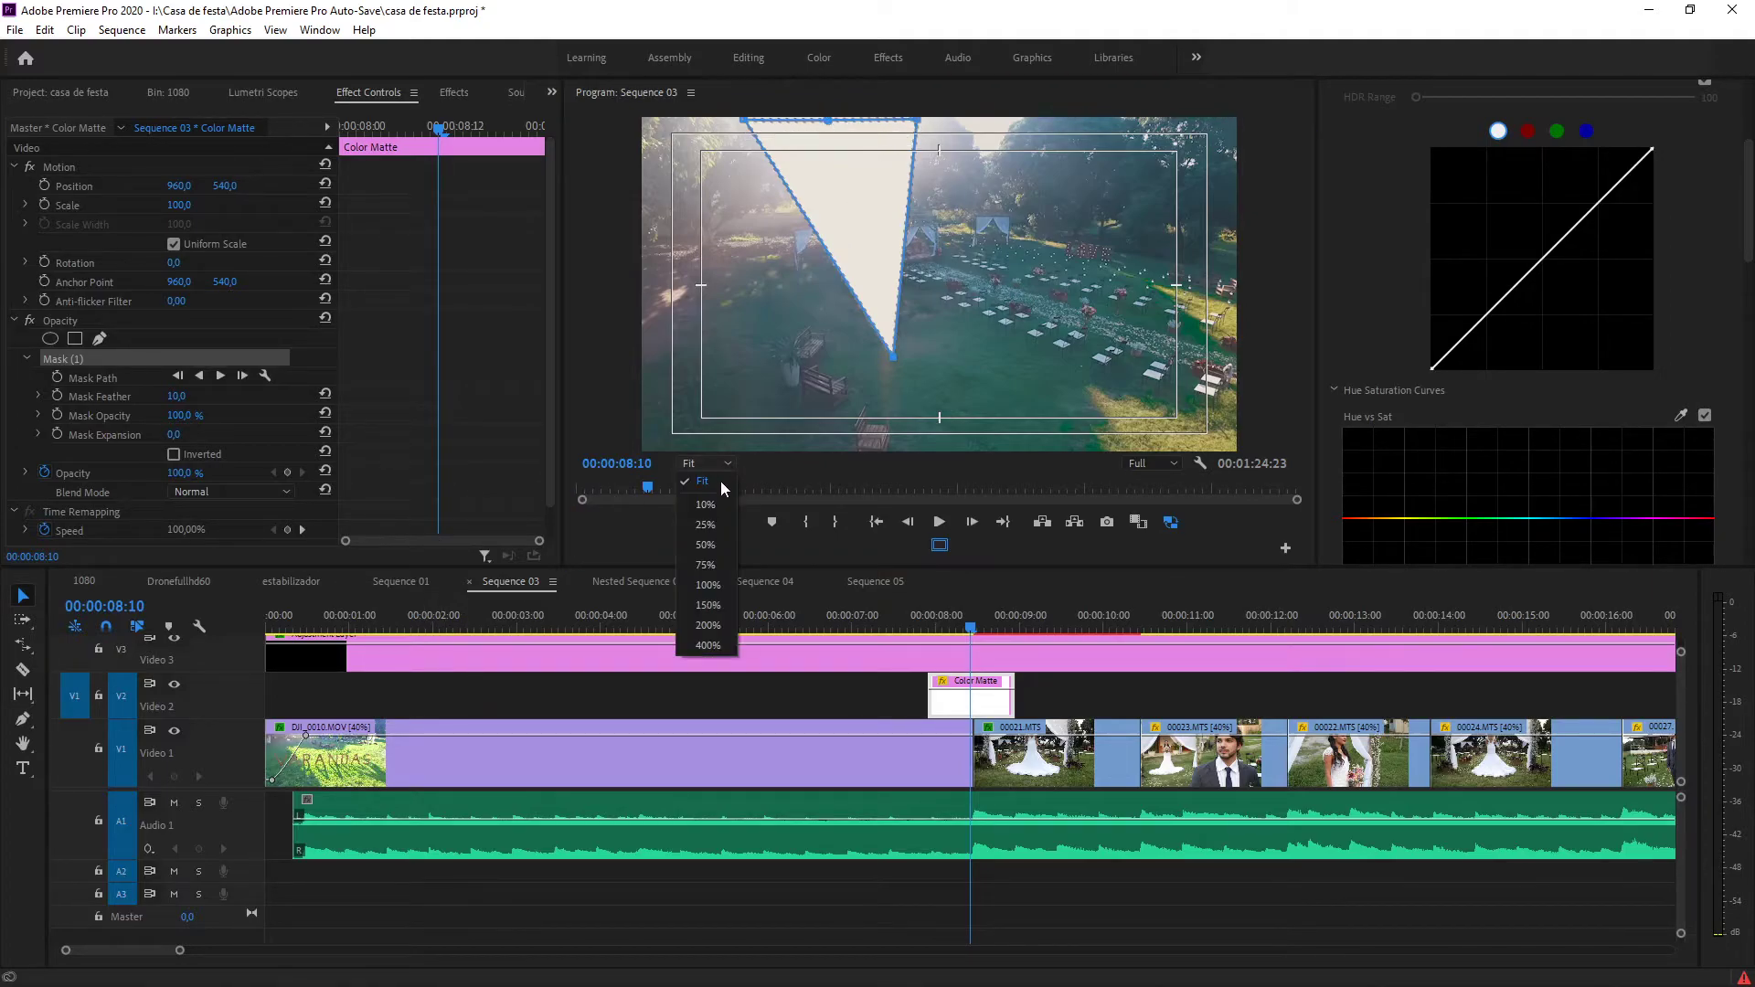
click(721, 505)
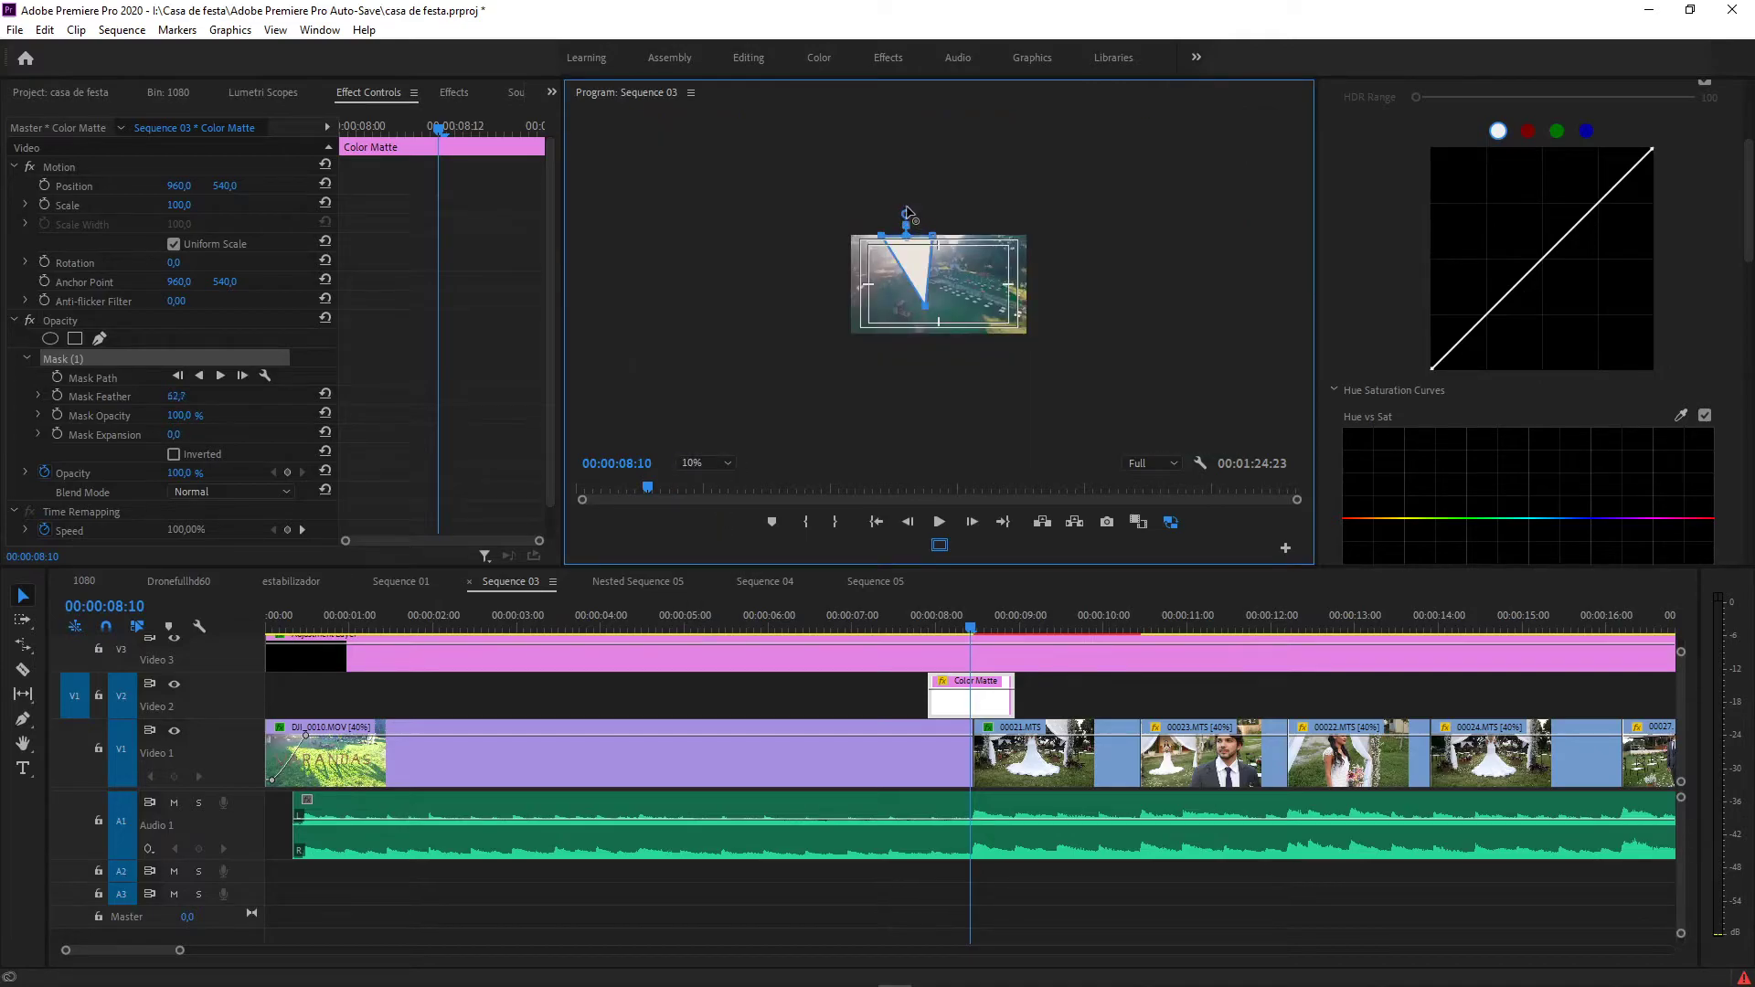
drag(908, 214, 906, 196)
click(728, 466)
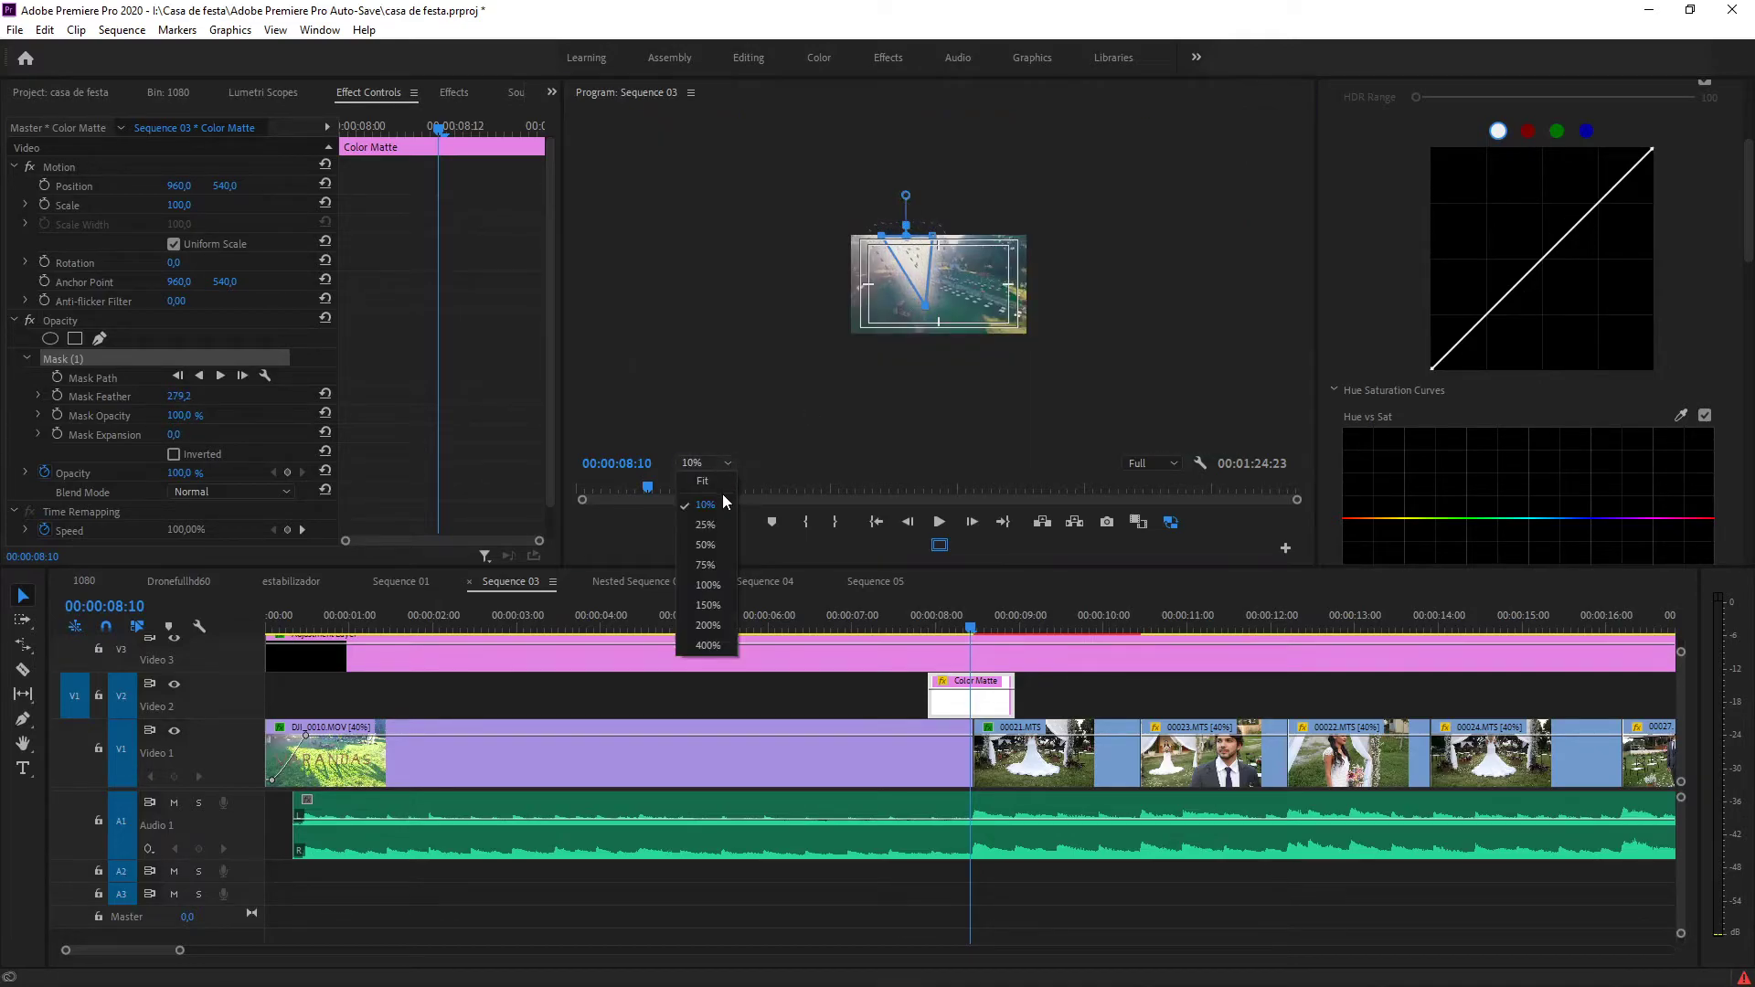
click(724, 523)
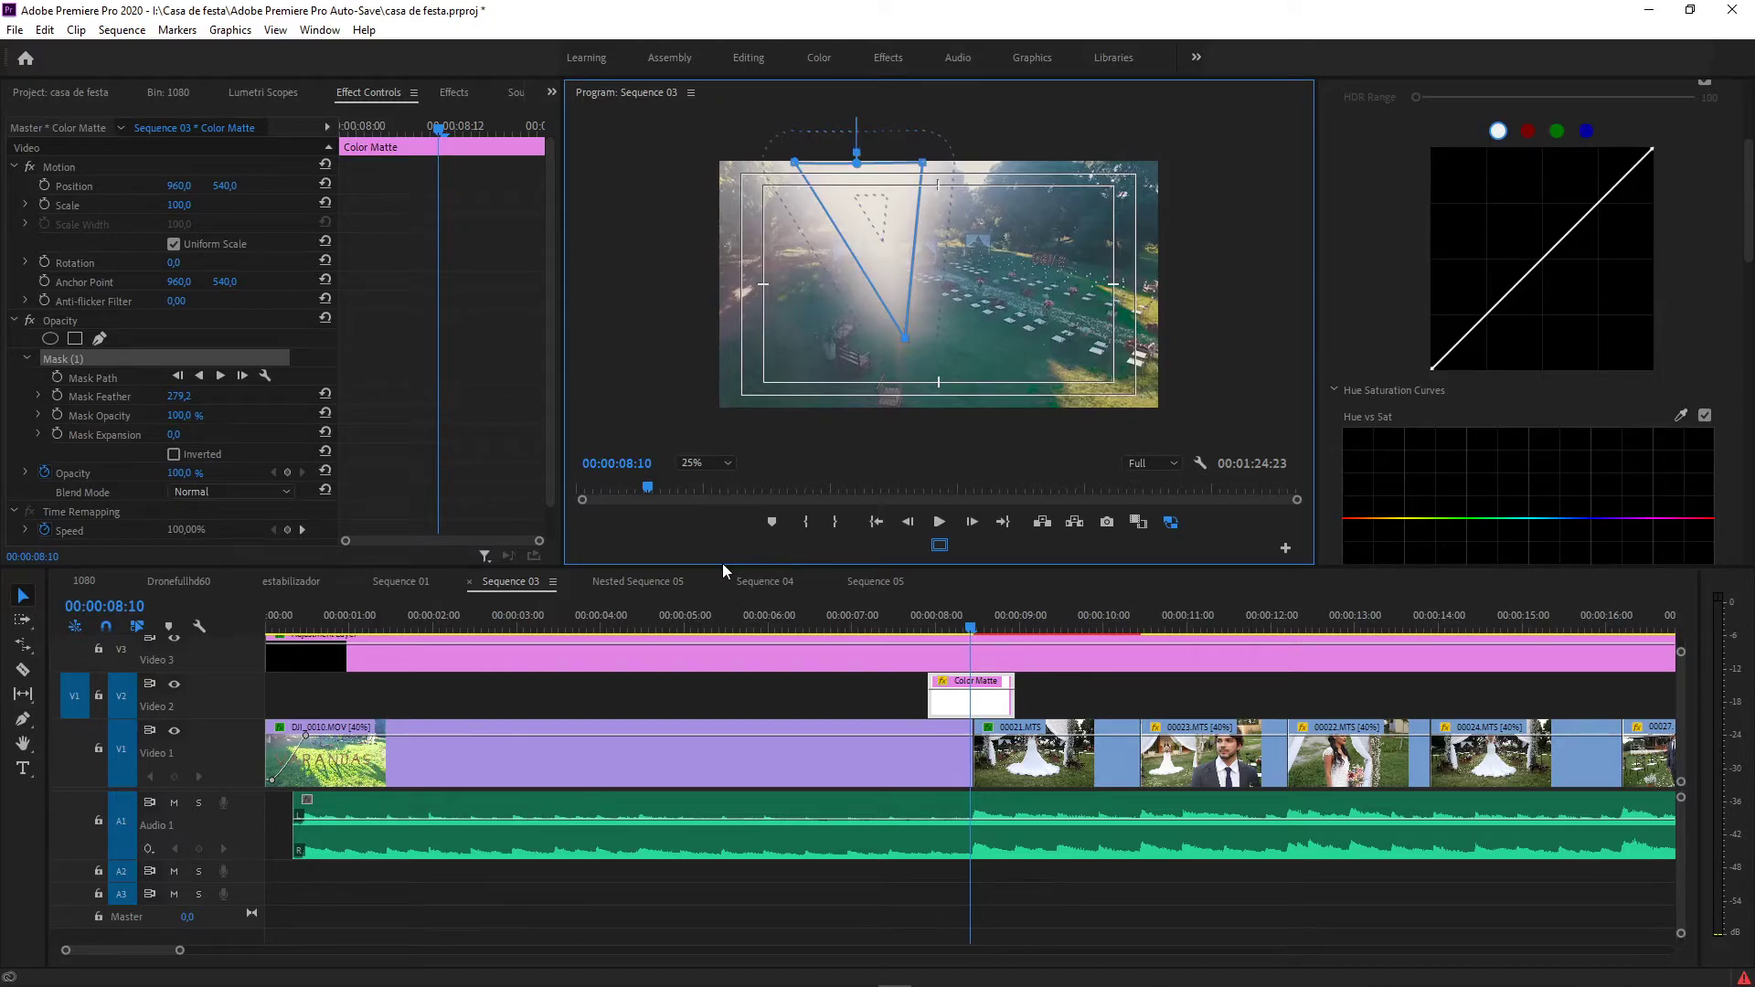
drag(722, 564, 722, 619)
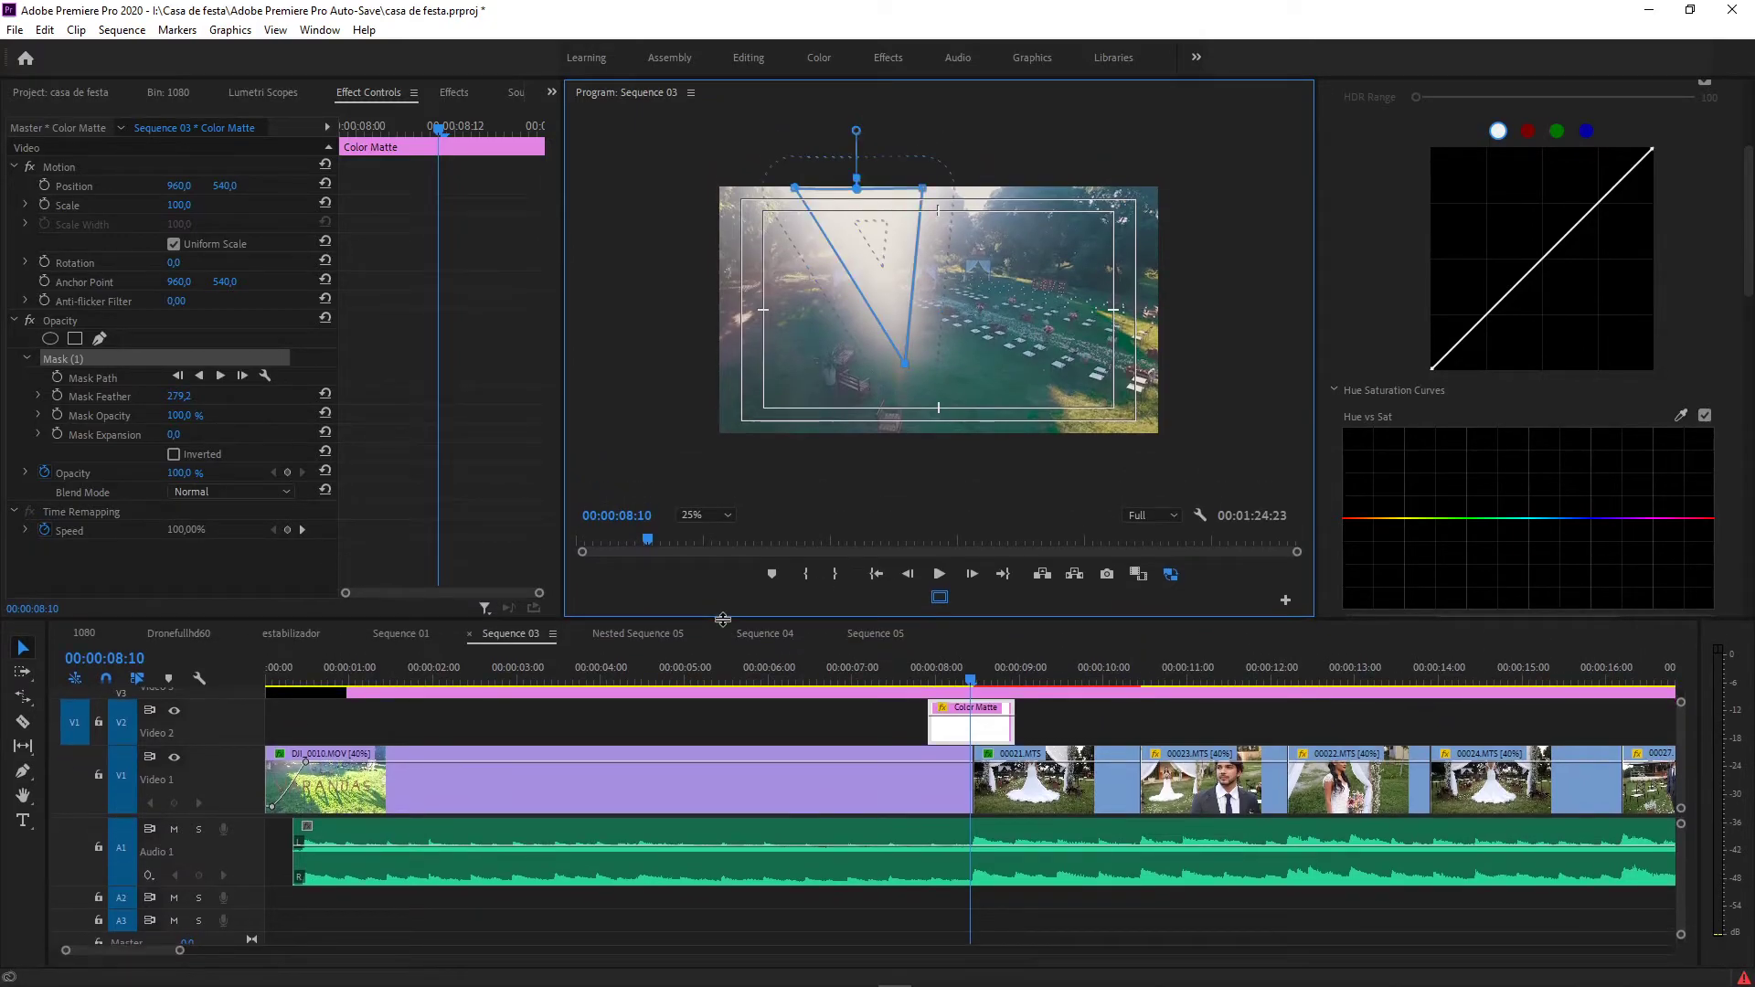
drag(856, 131, 855, 100)
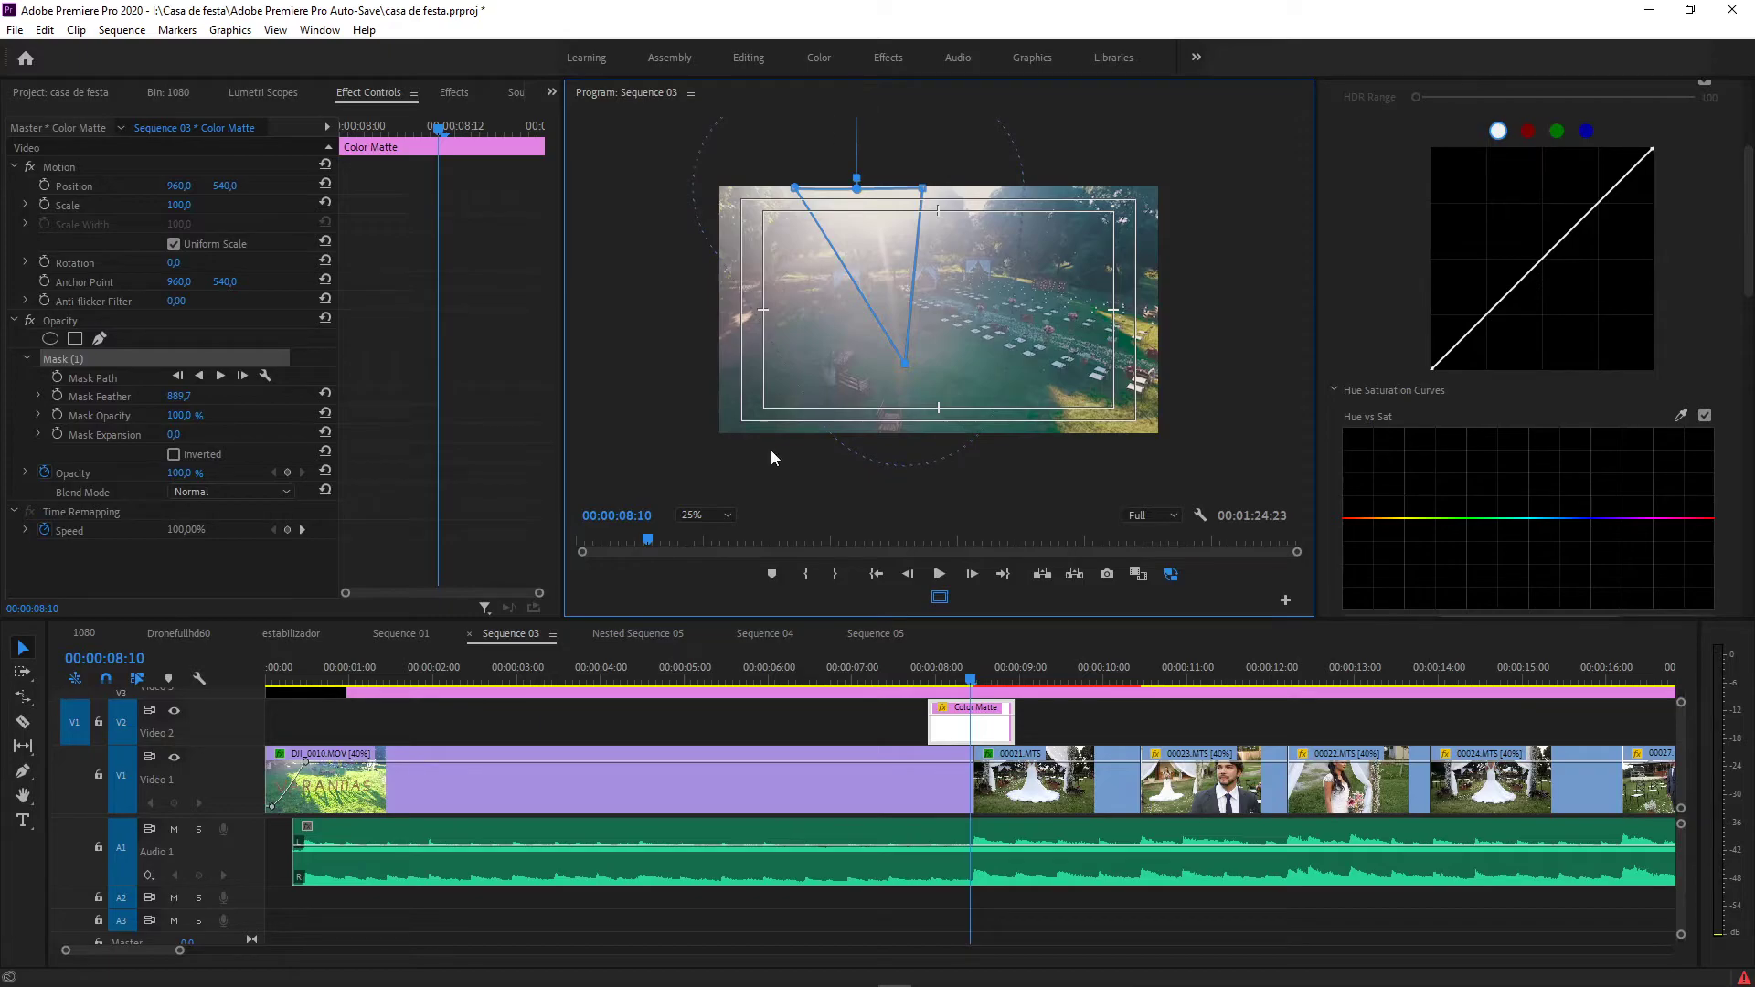
Step: Start Mask Path keyframing at 00:00:08:05, and at 00:00:08:10 curve the mask's upper end above the frame and shift the mask downward
mouse_move(971, 684)
mouse_down()
mouse_move(935, 687)
mouse_move(956, 694)
mouse_up()
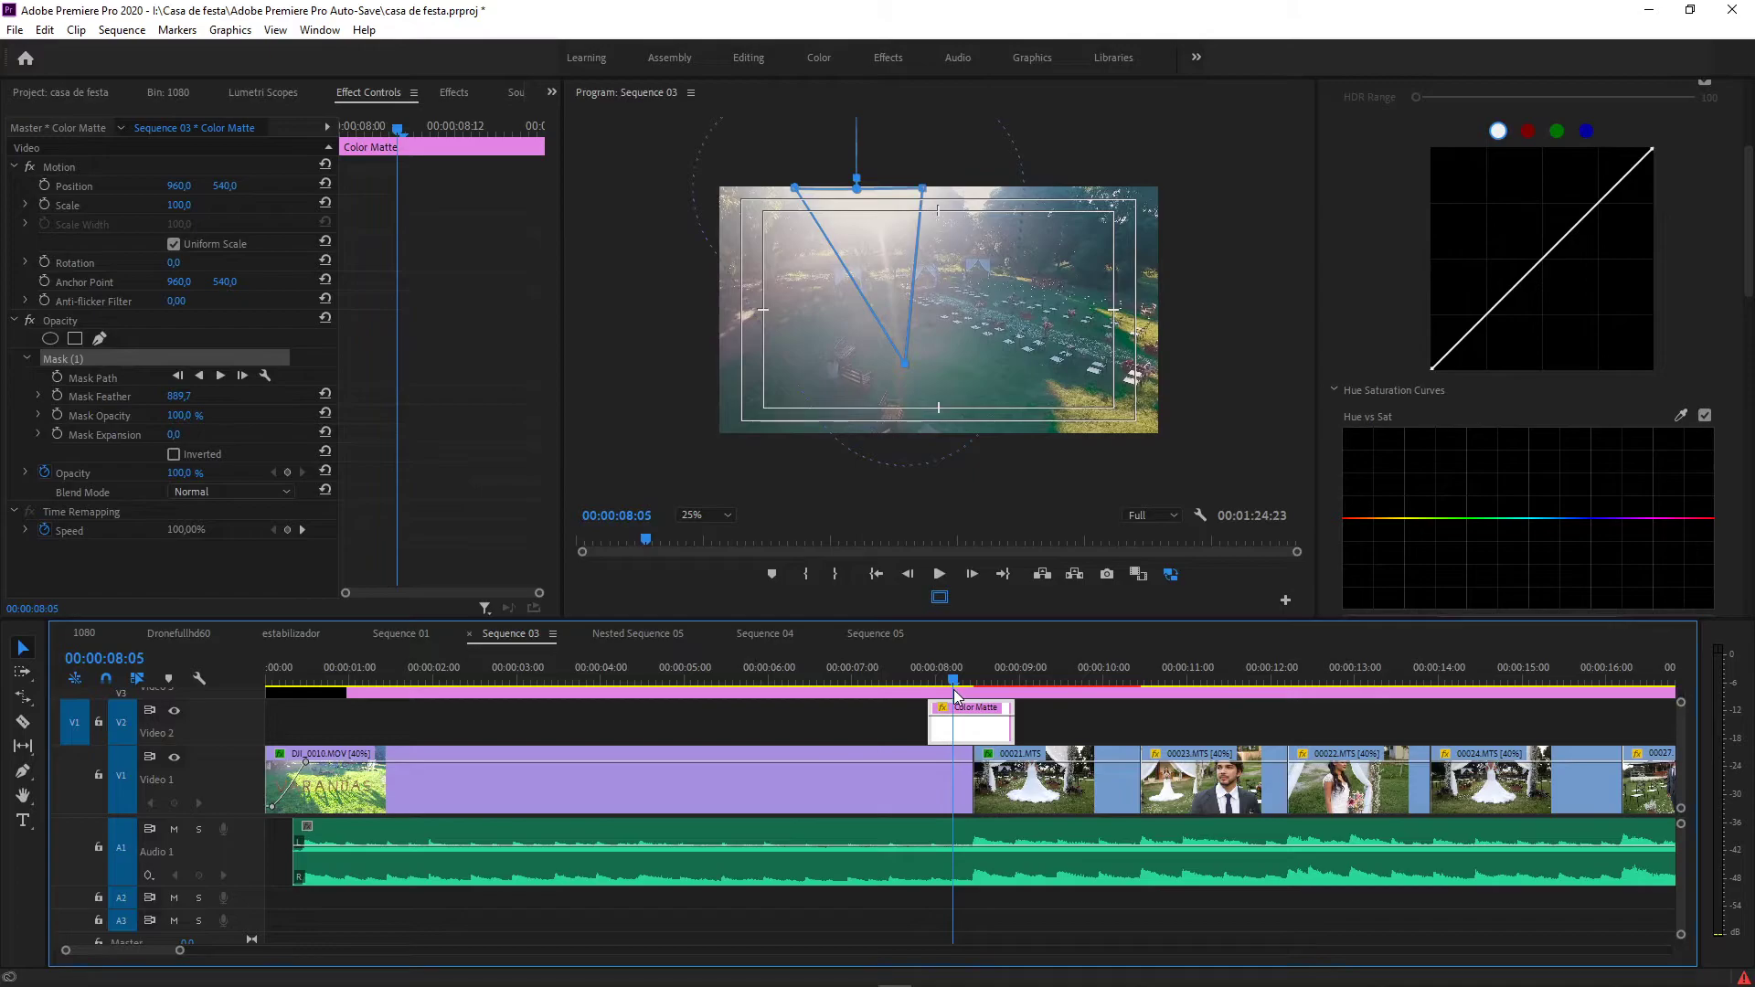
click(57, 378)
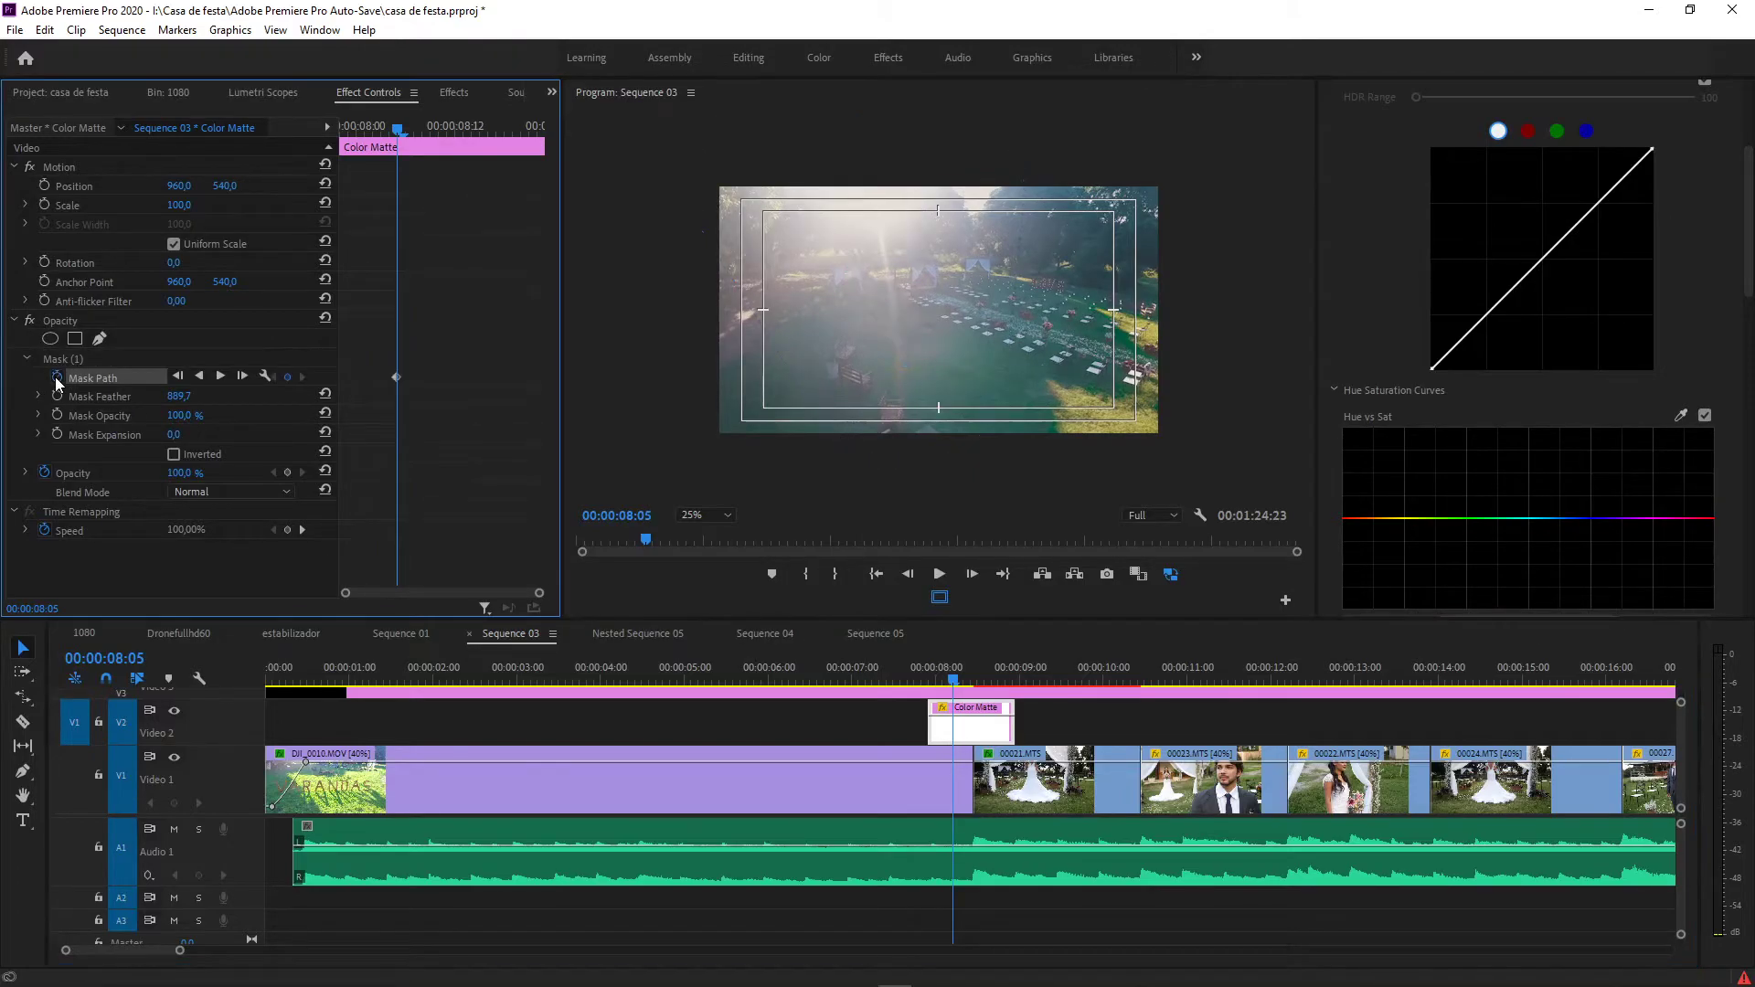
drag(960, 682, 978, 693)
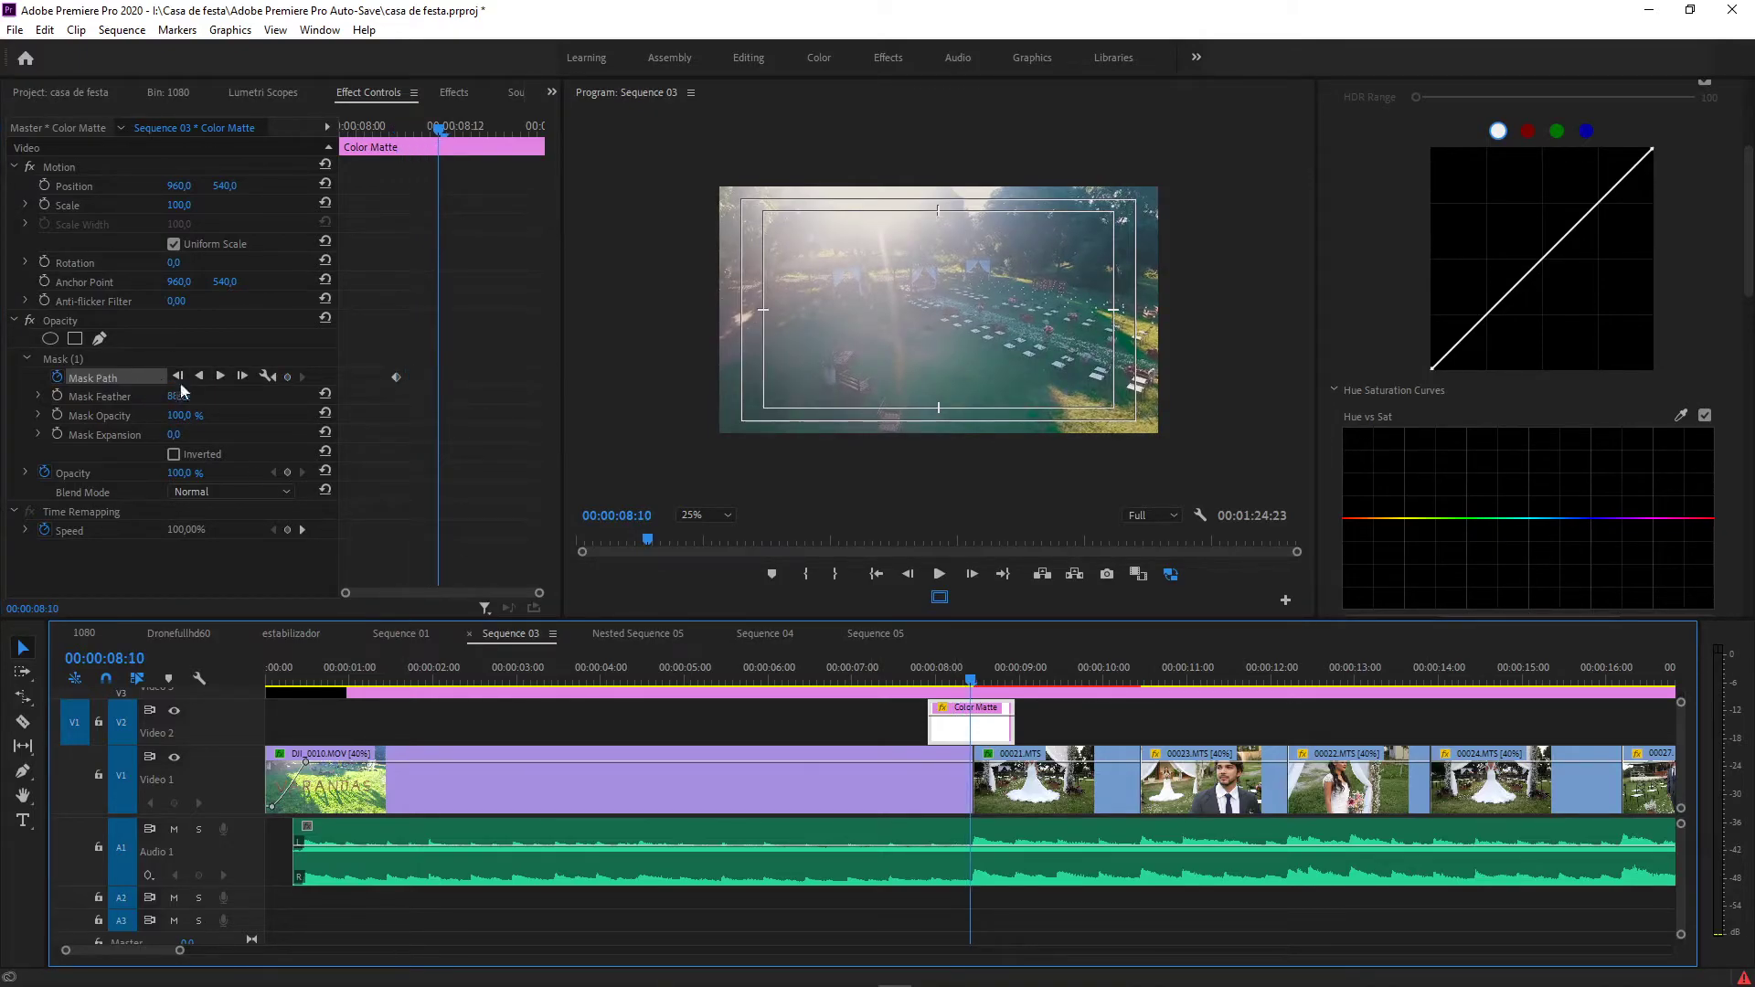
click(73, 362)
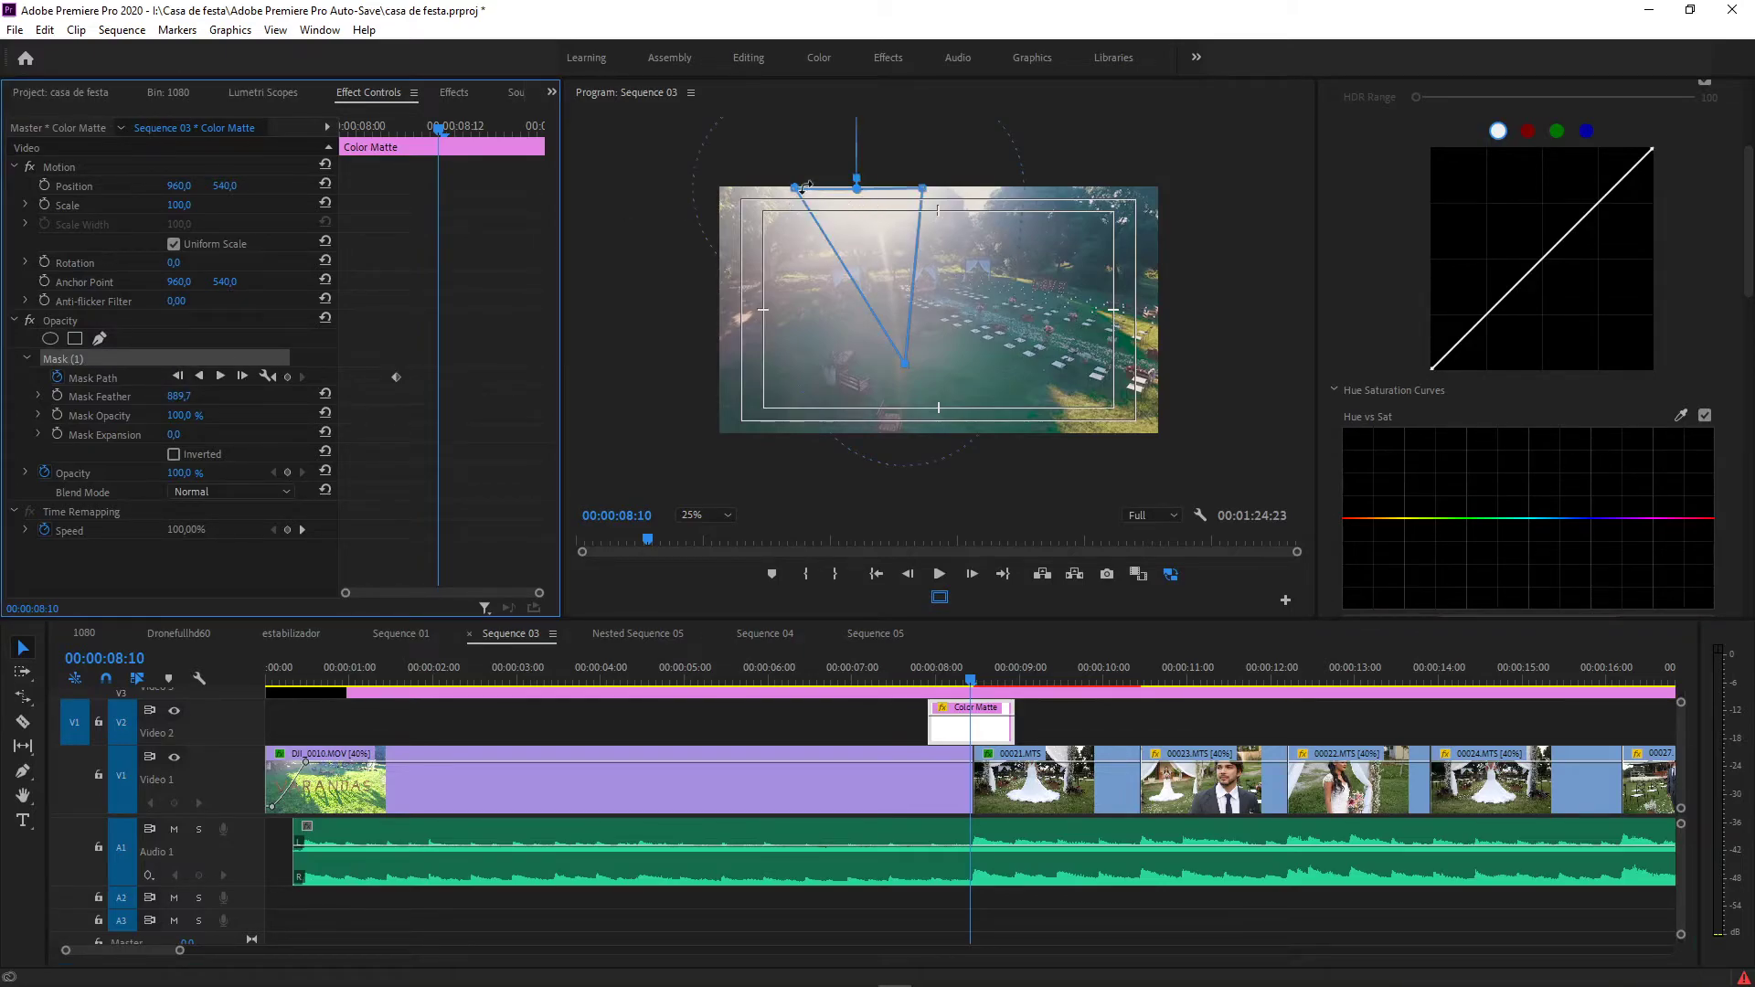
mouse_move(794, 191)
mouse_down()
mouse_move(775, 156)
mouse_move(795, 188)
mouse_up()
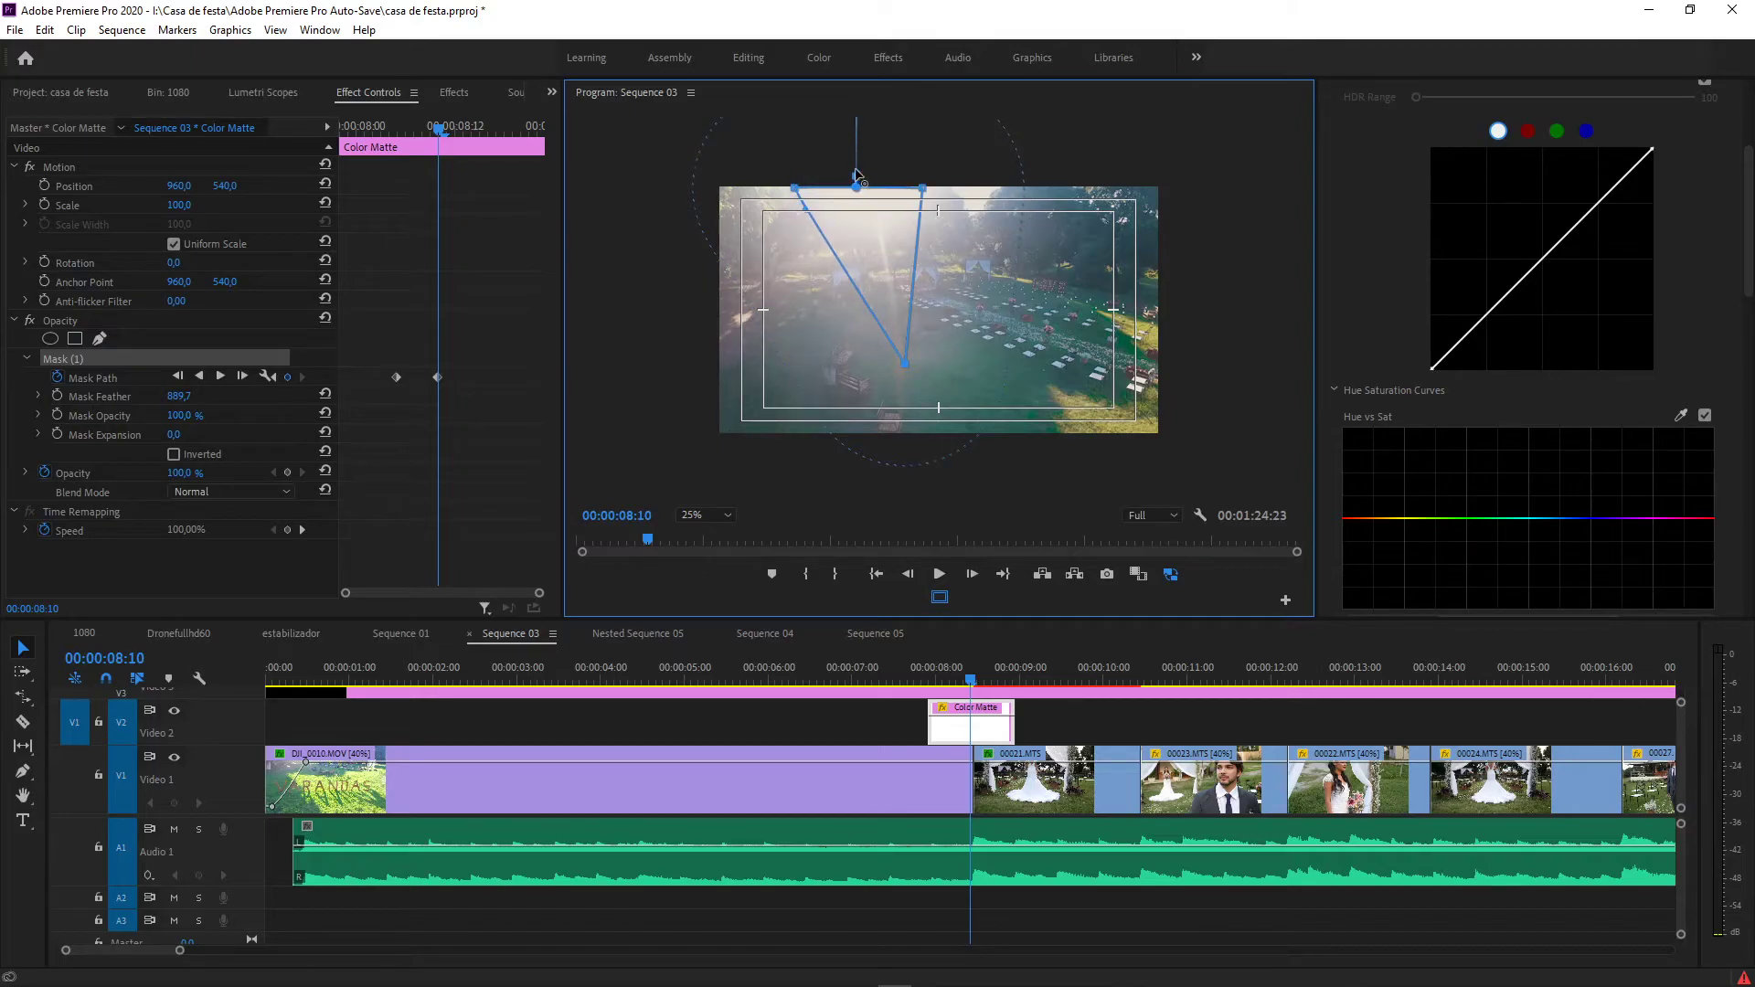
drag(926, 193, 817, 77)
drag(913, 135, 911, 123)
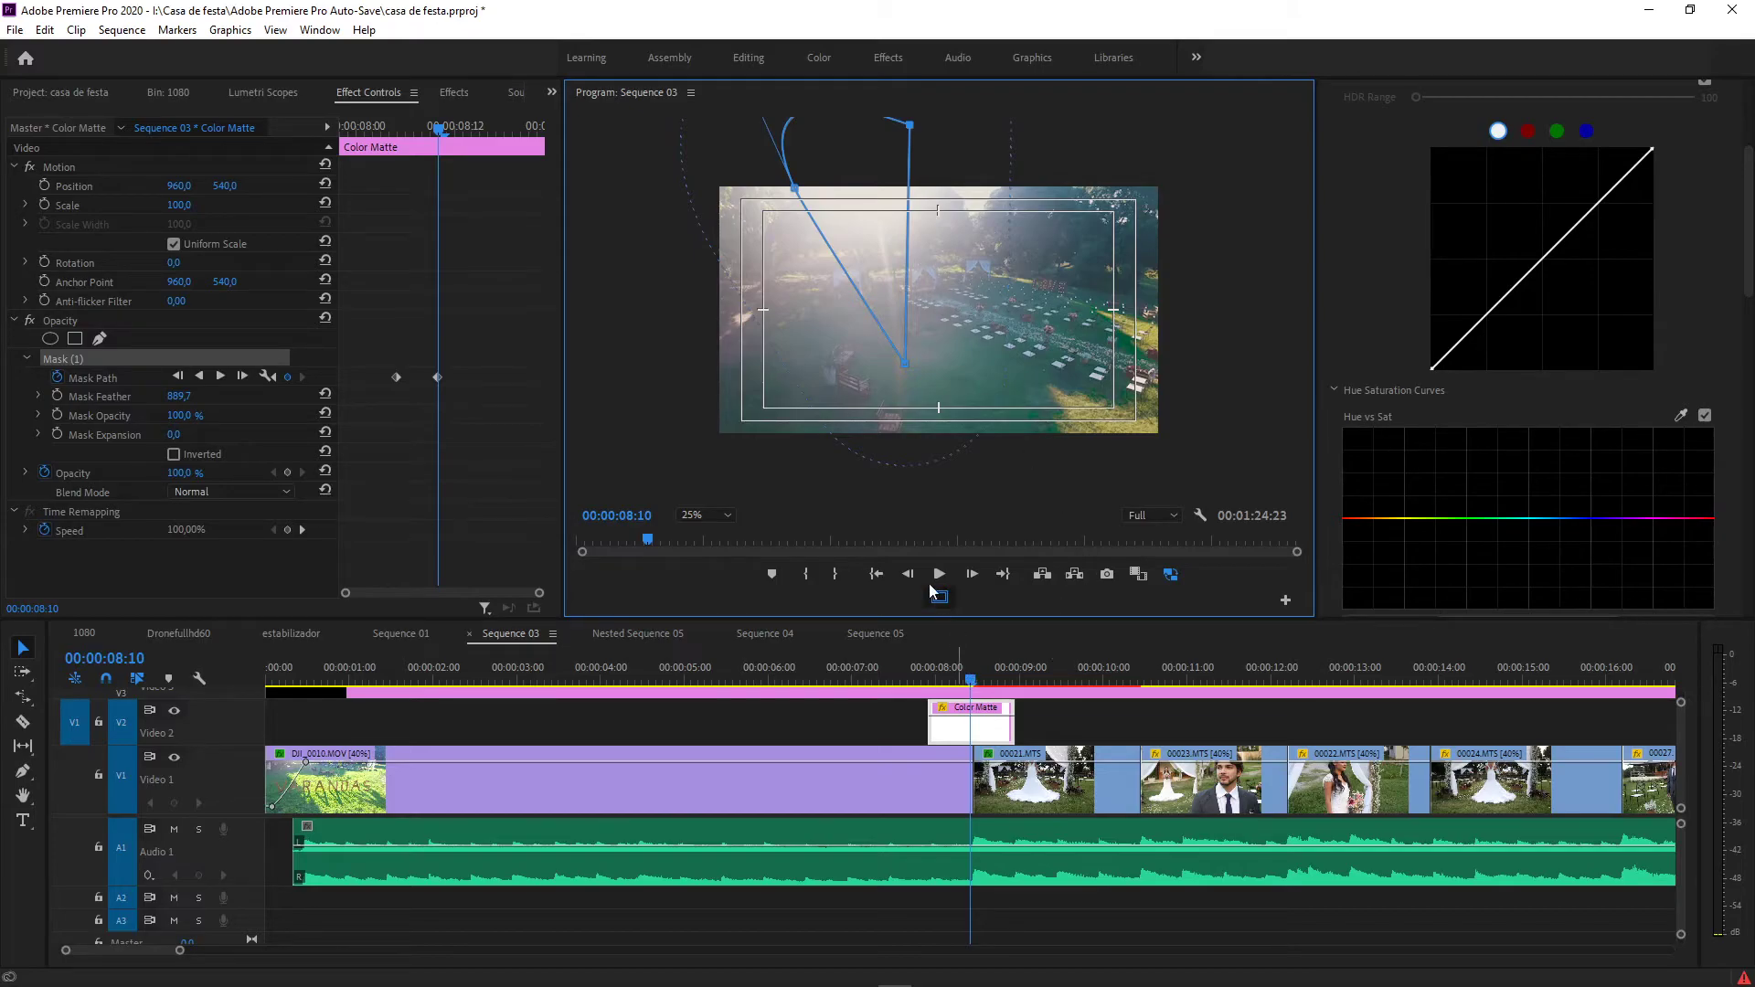
drag(890, 314, 902, 354)
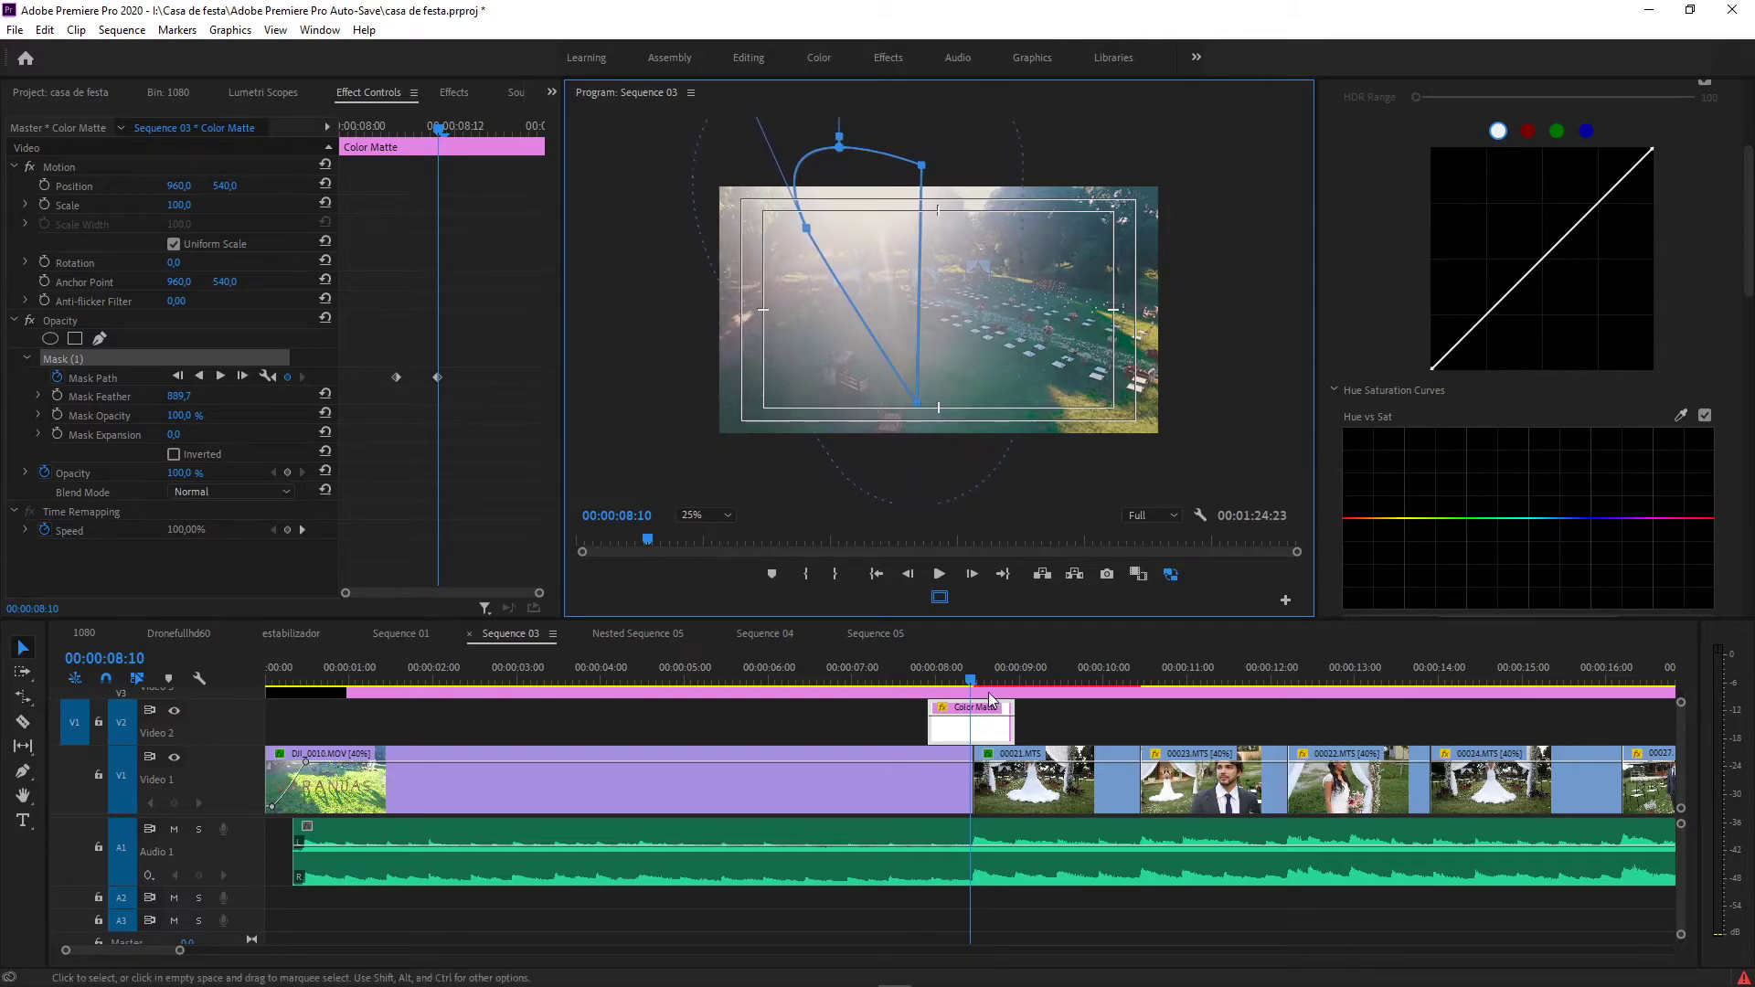
Step: At 00:00:08:18, keyframe the Color Matte's mask slightly lower and further right, and move the playhead to 00:00:08:19
drag(971, 681, 998, 700)
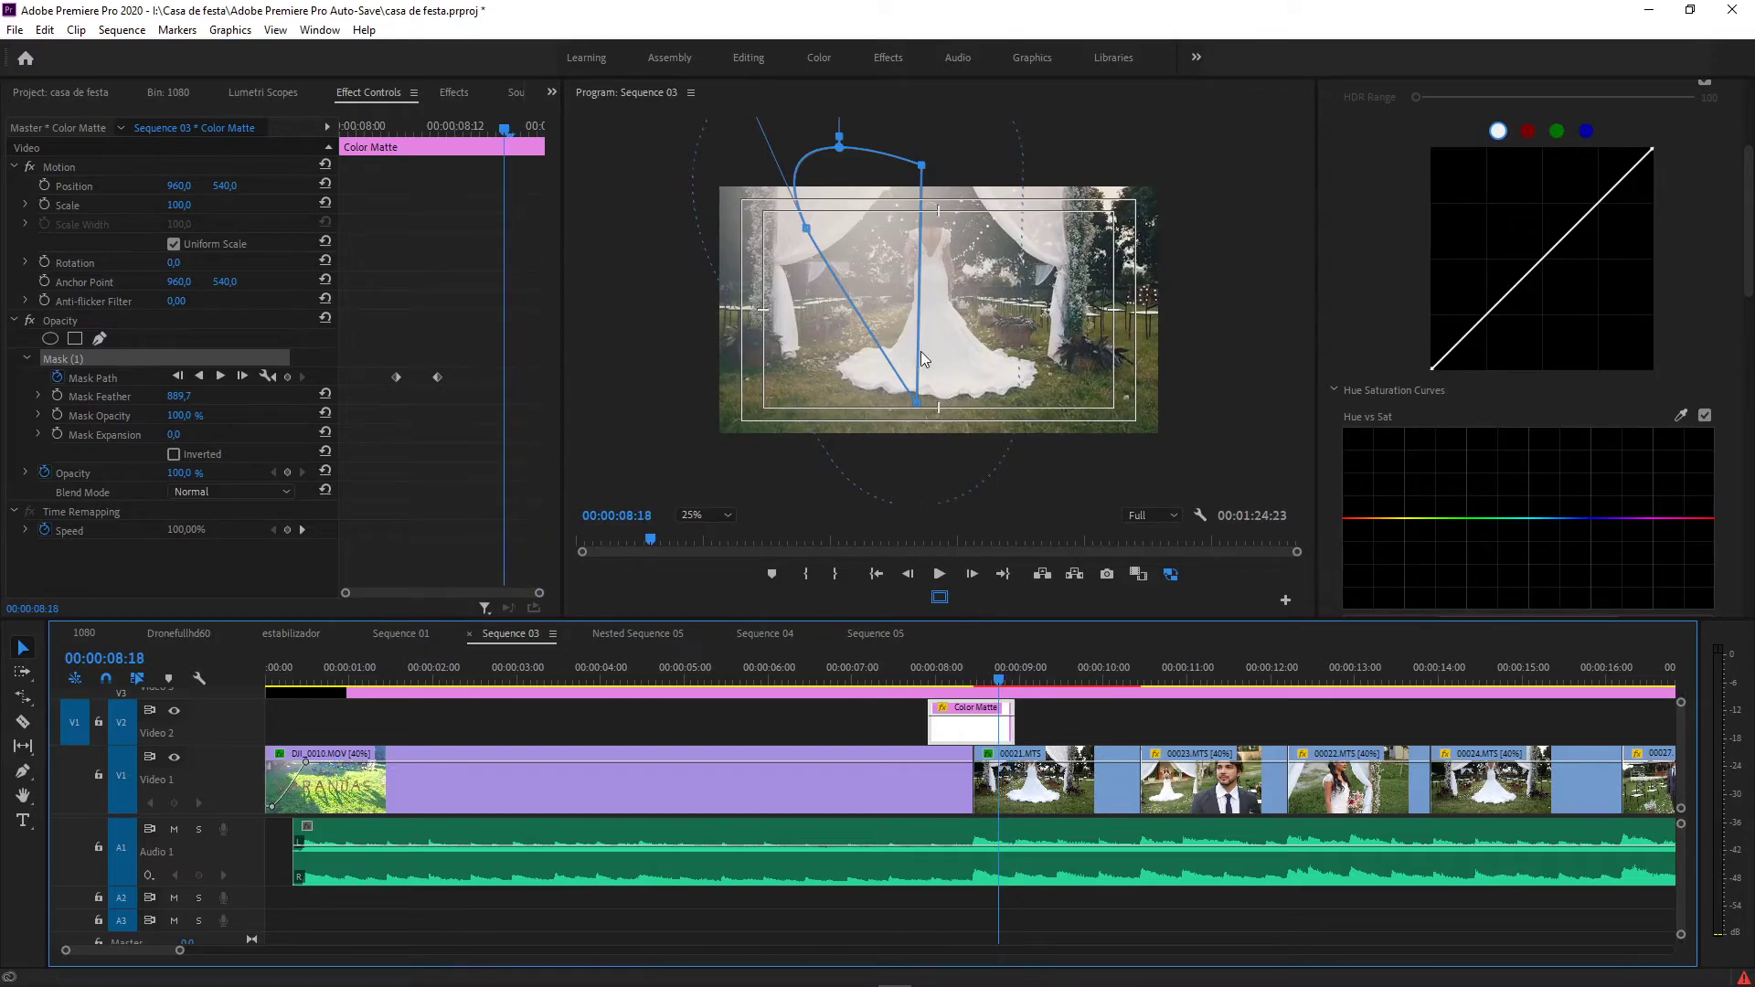
mouse_move(900, 339)
mouse_down()
mouse_move(907, 360)
mouse_move(899, 344)
mouse_up()
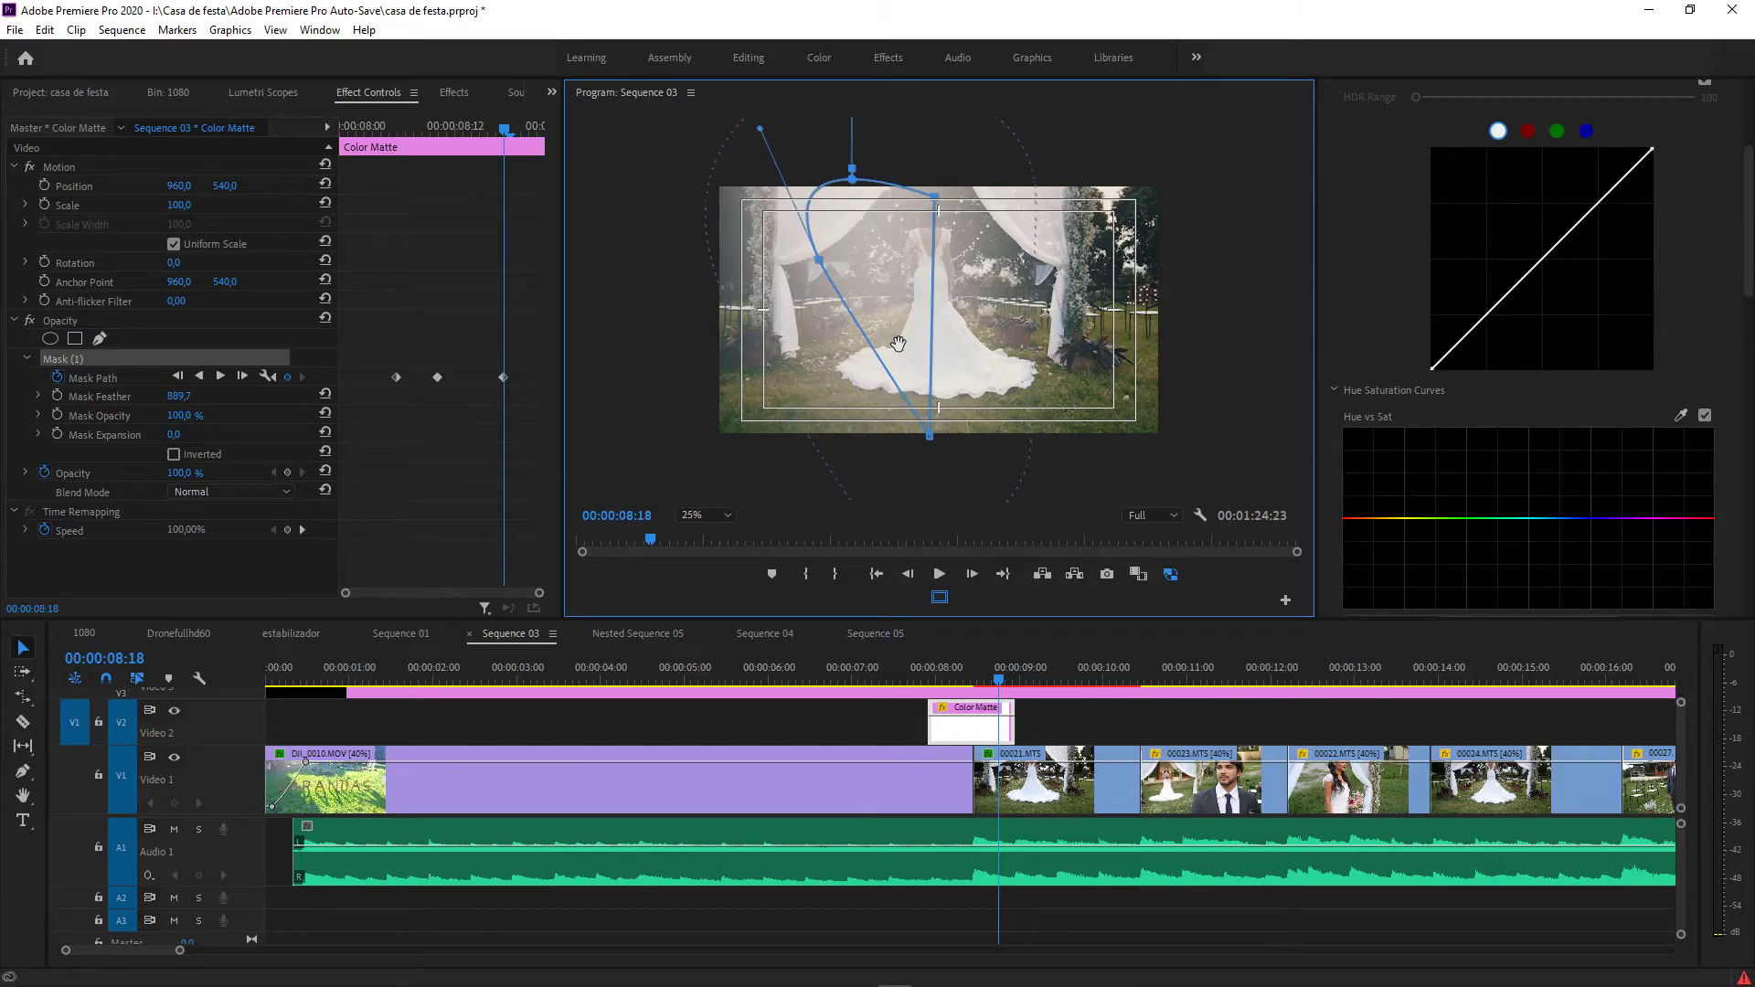
drag(1004, 677, 1008, 683)
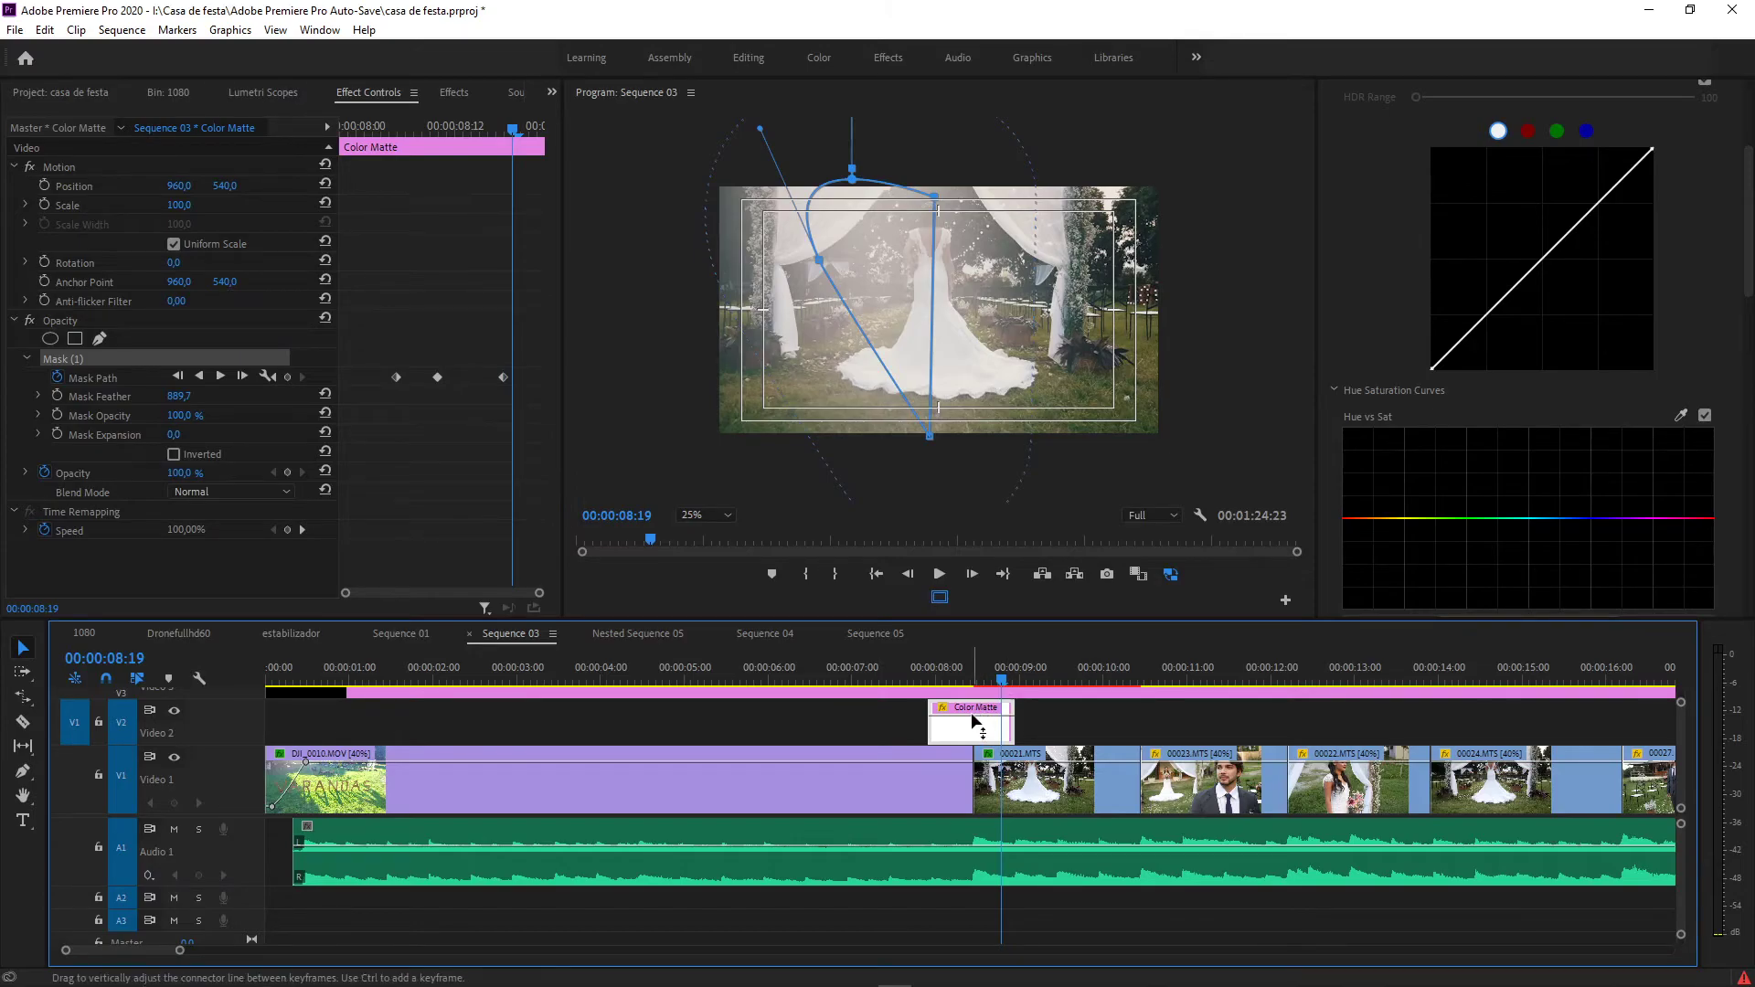
Step: Add opacity keyframes to the Color Matte with the Pen tool so it peaks at the cut and fades at both ends, and scrub across it
key(p)
drag(971, 714, 1005, 737)
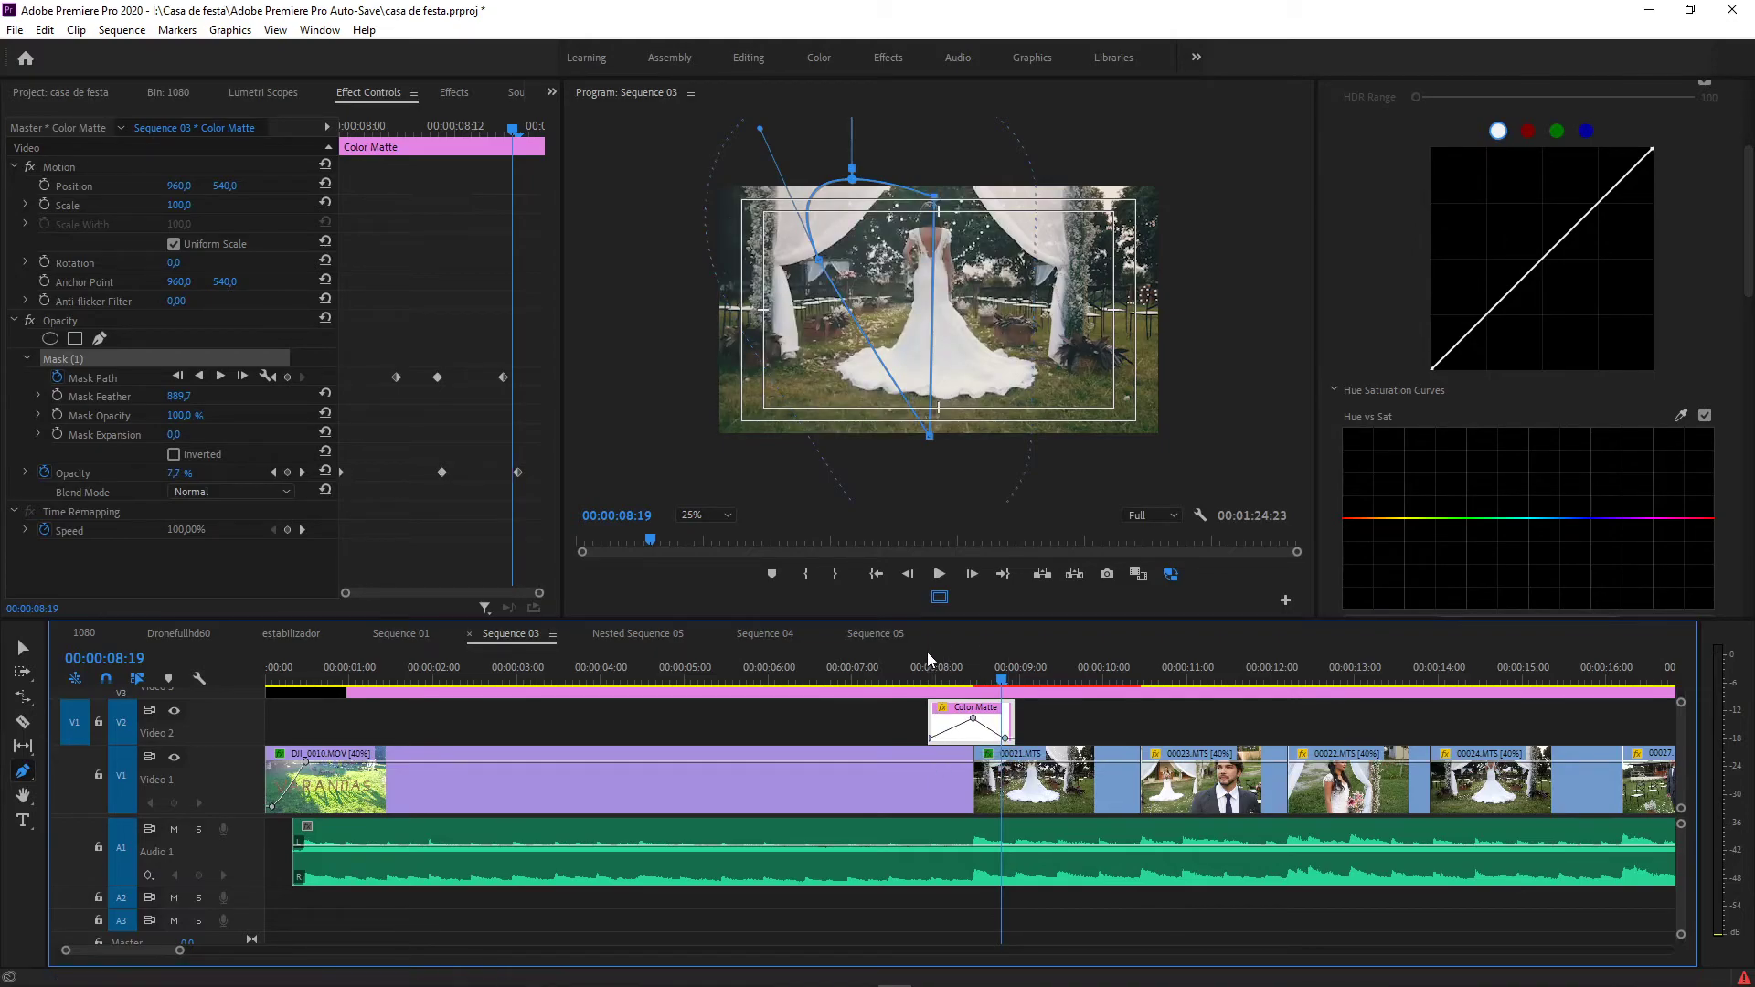
click(915, 675)
drag(926, 675, 981, 704)
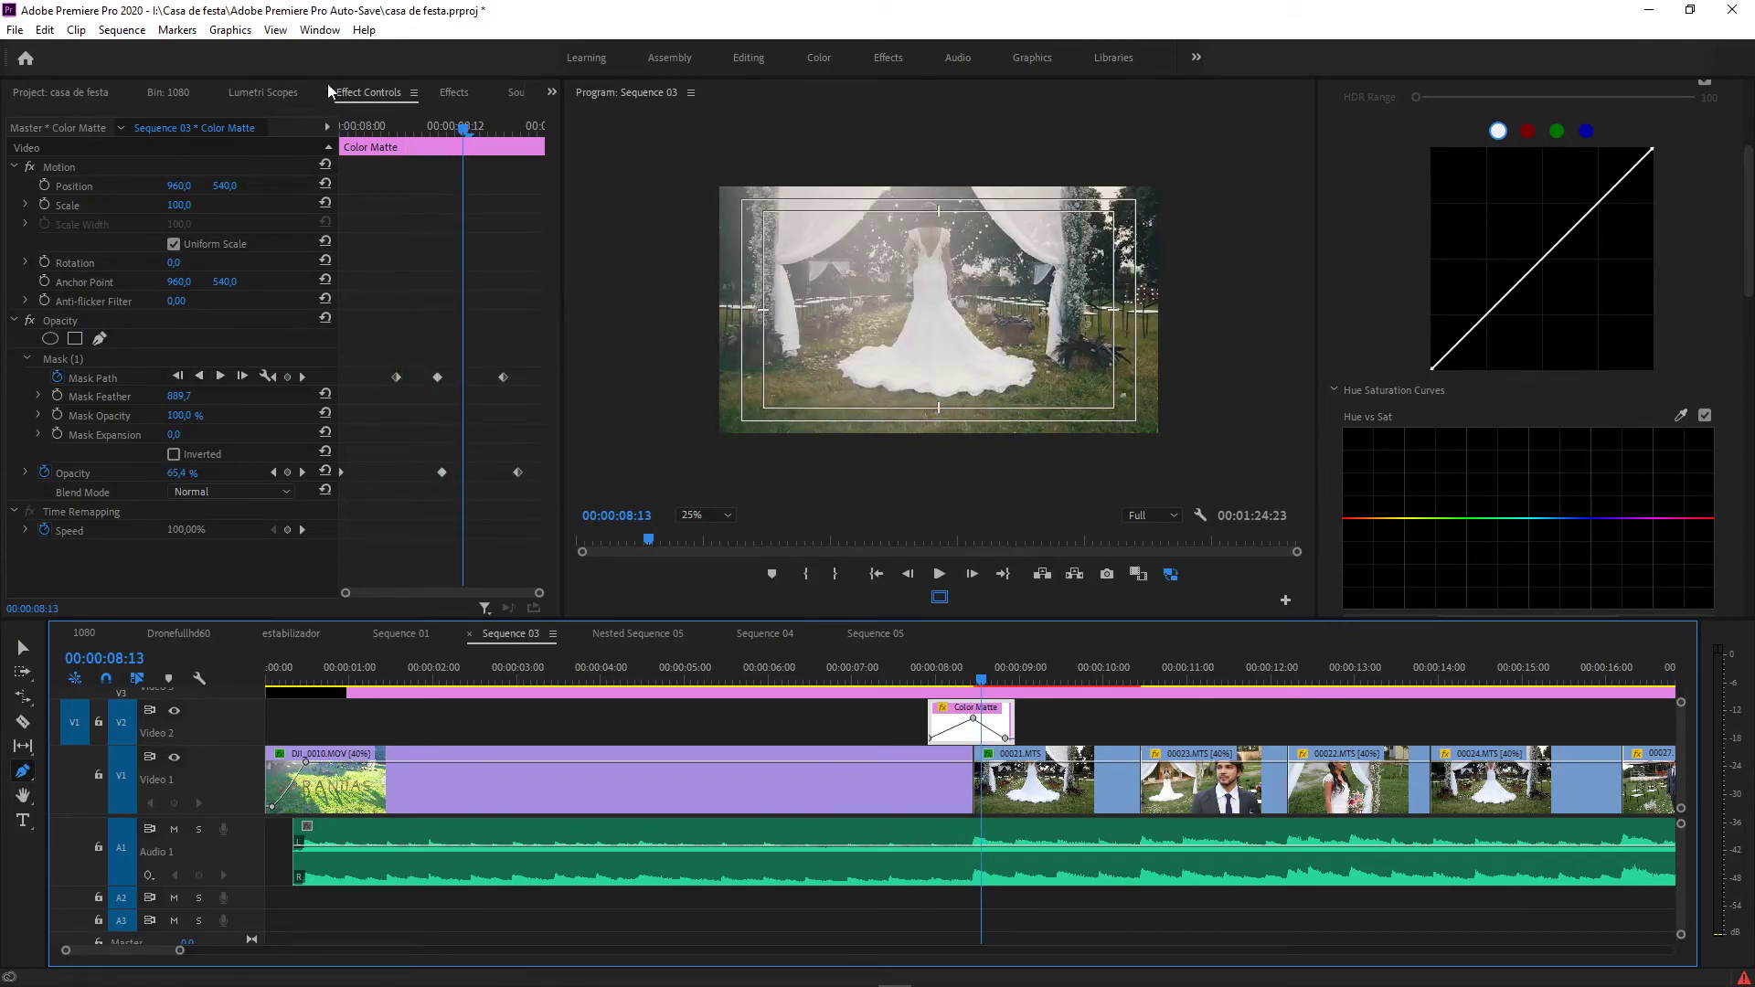
Step: Apply the Cross Dissolve transition to the cut between DJI_0010.MOV and 00021.MTS and scrub across the combined effect
click(454, 93)
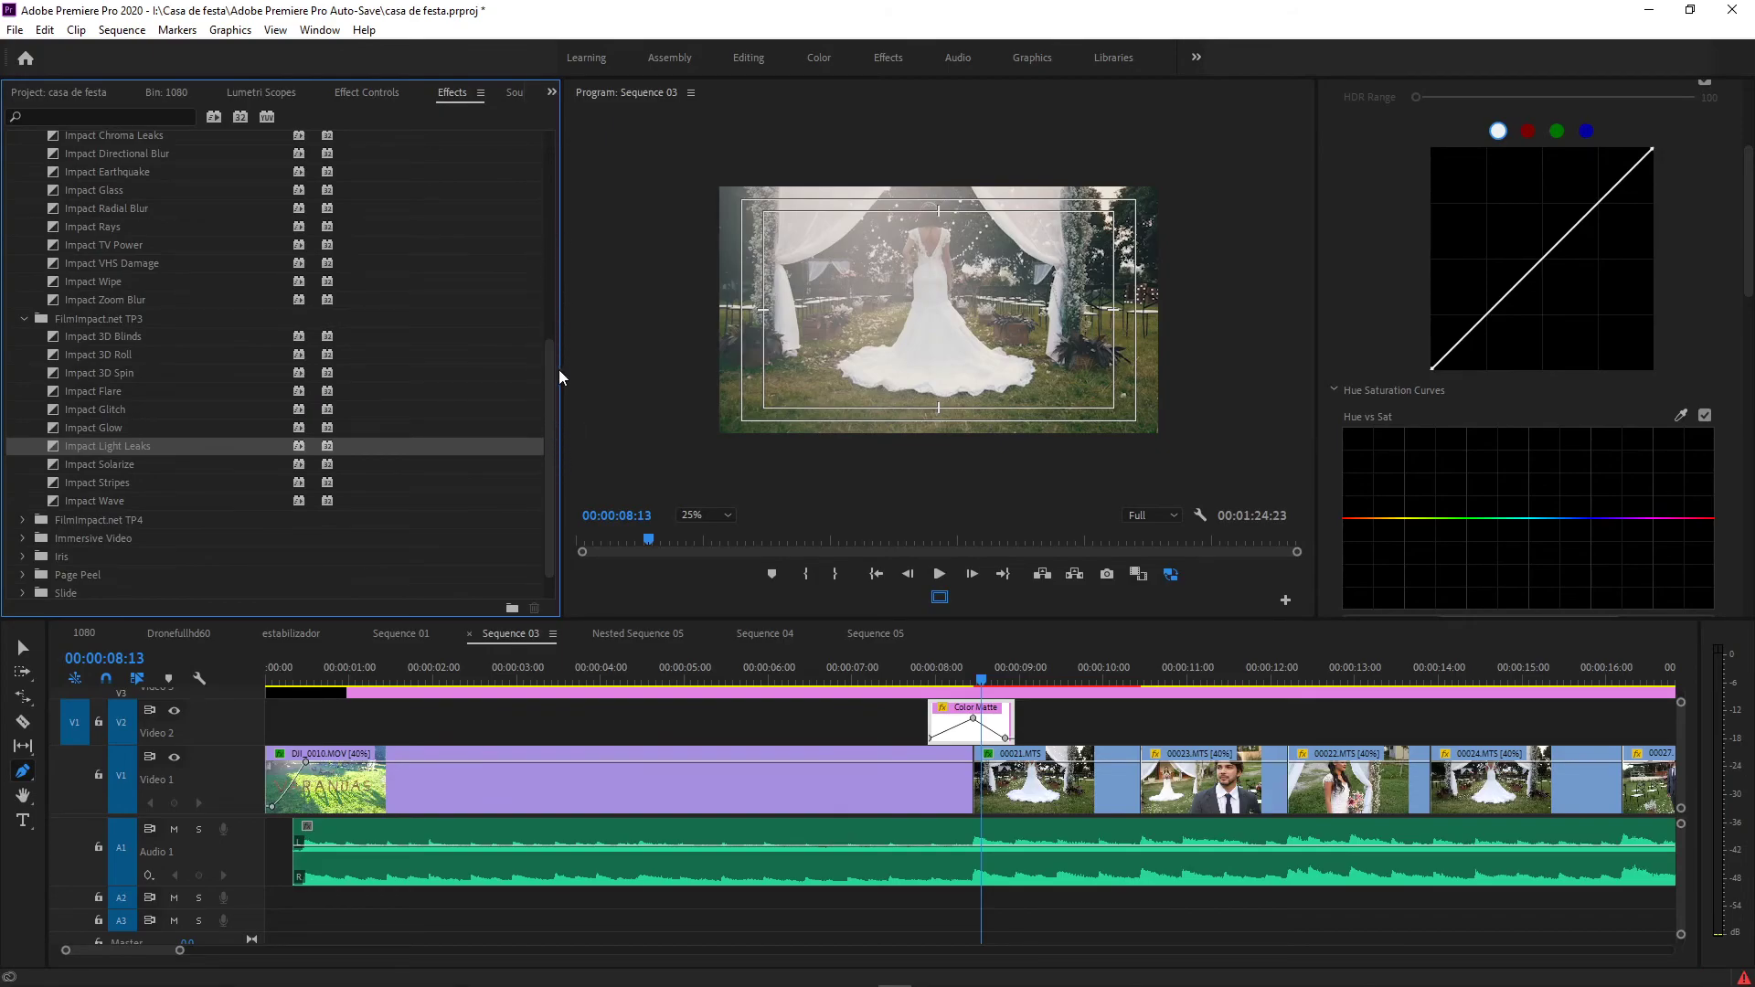
scroll(561, 334, up, 5)
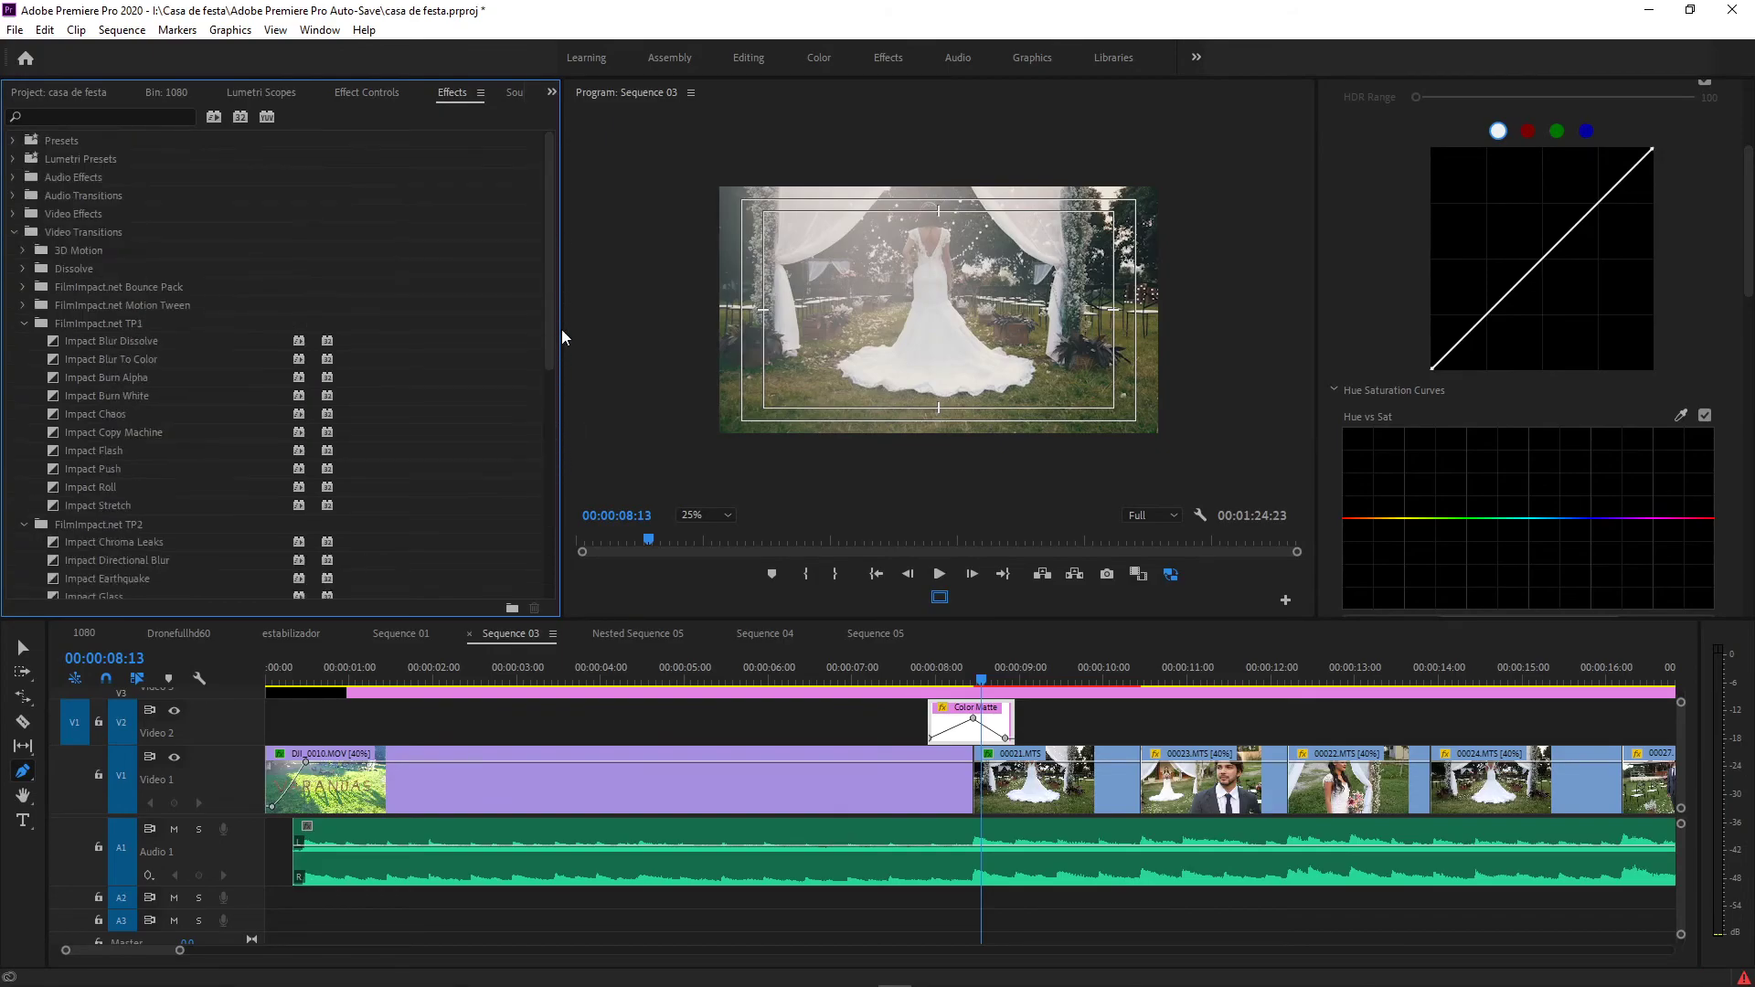
click(23, 269)
click(58, 303)
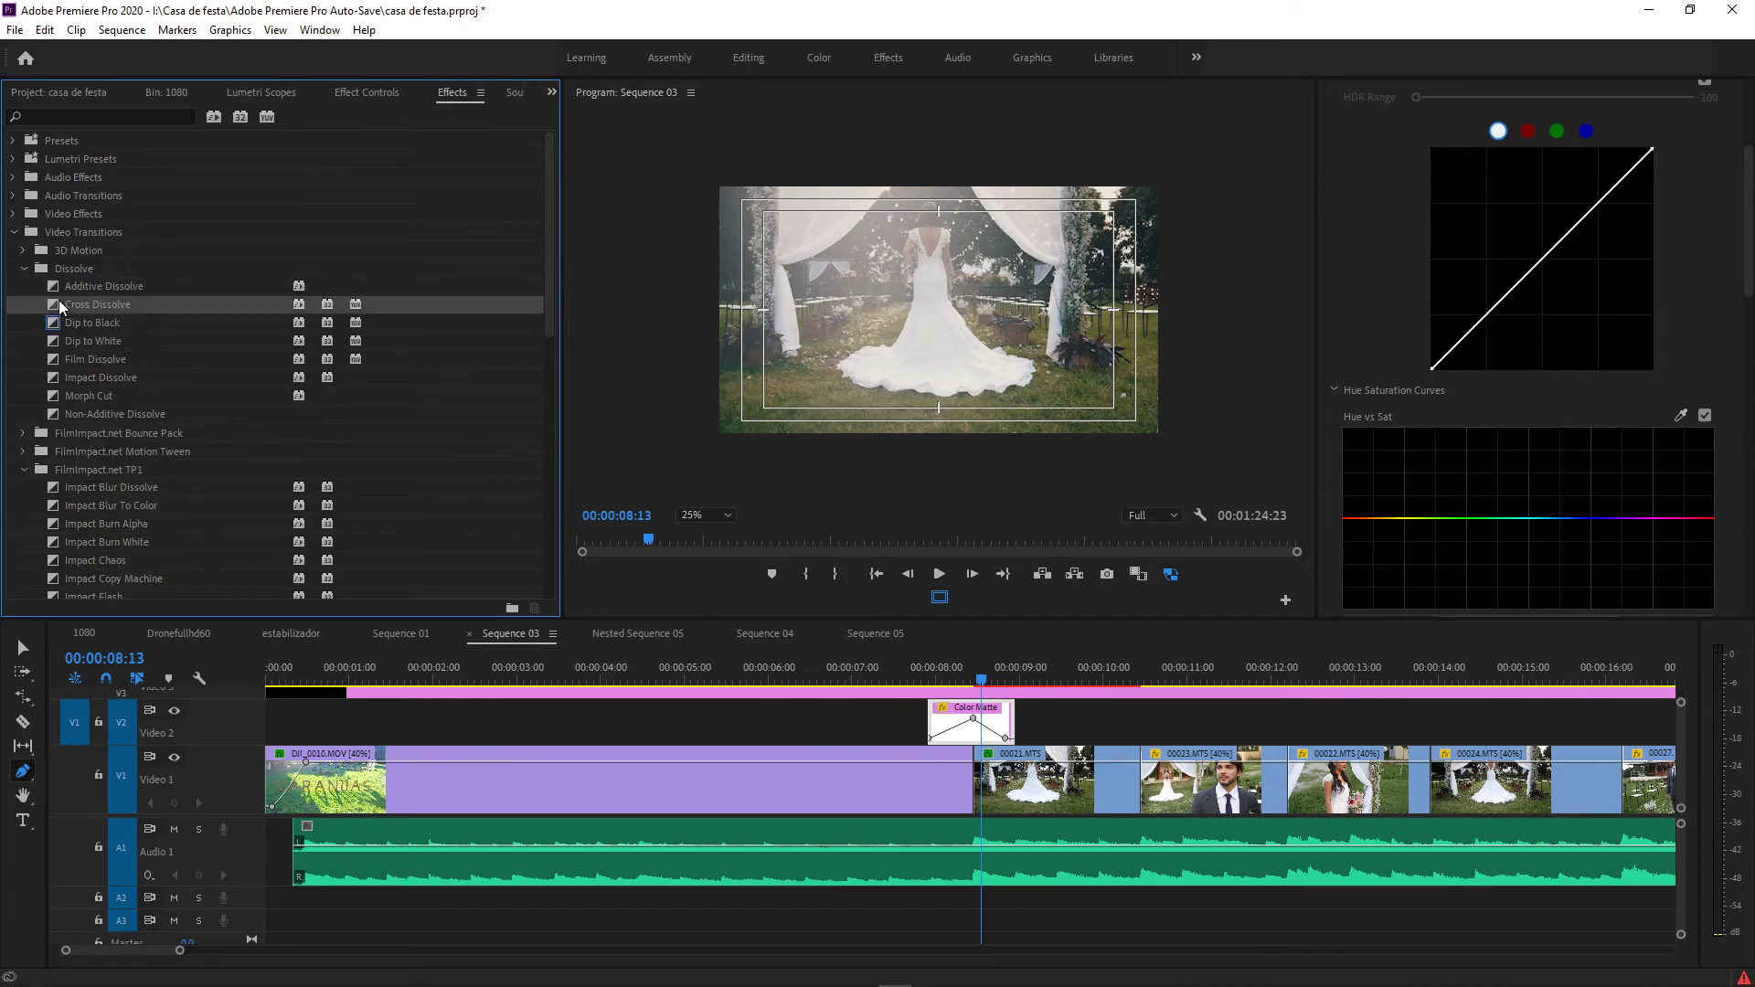
drag(44, 304, 987, 792)
click(965, 682)
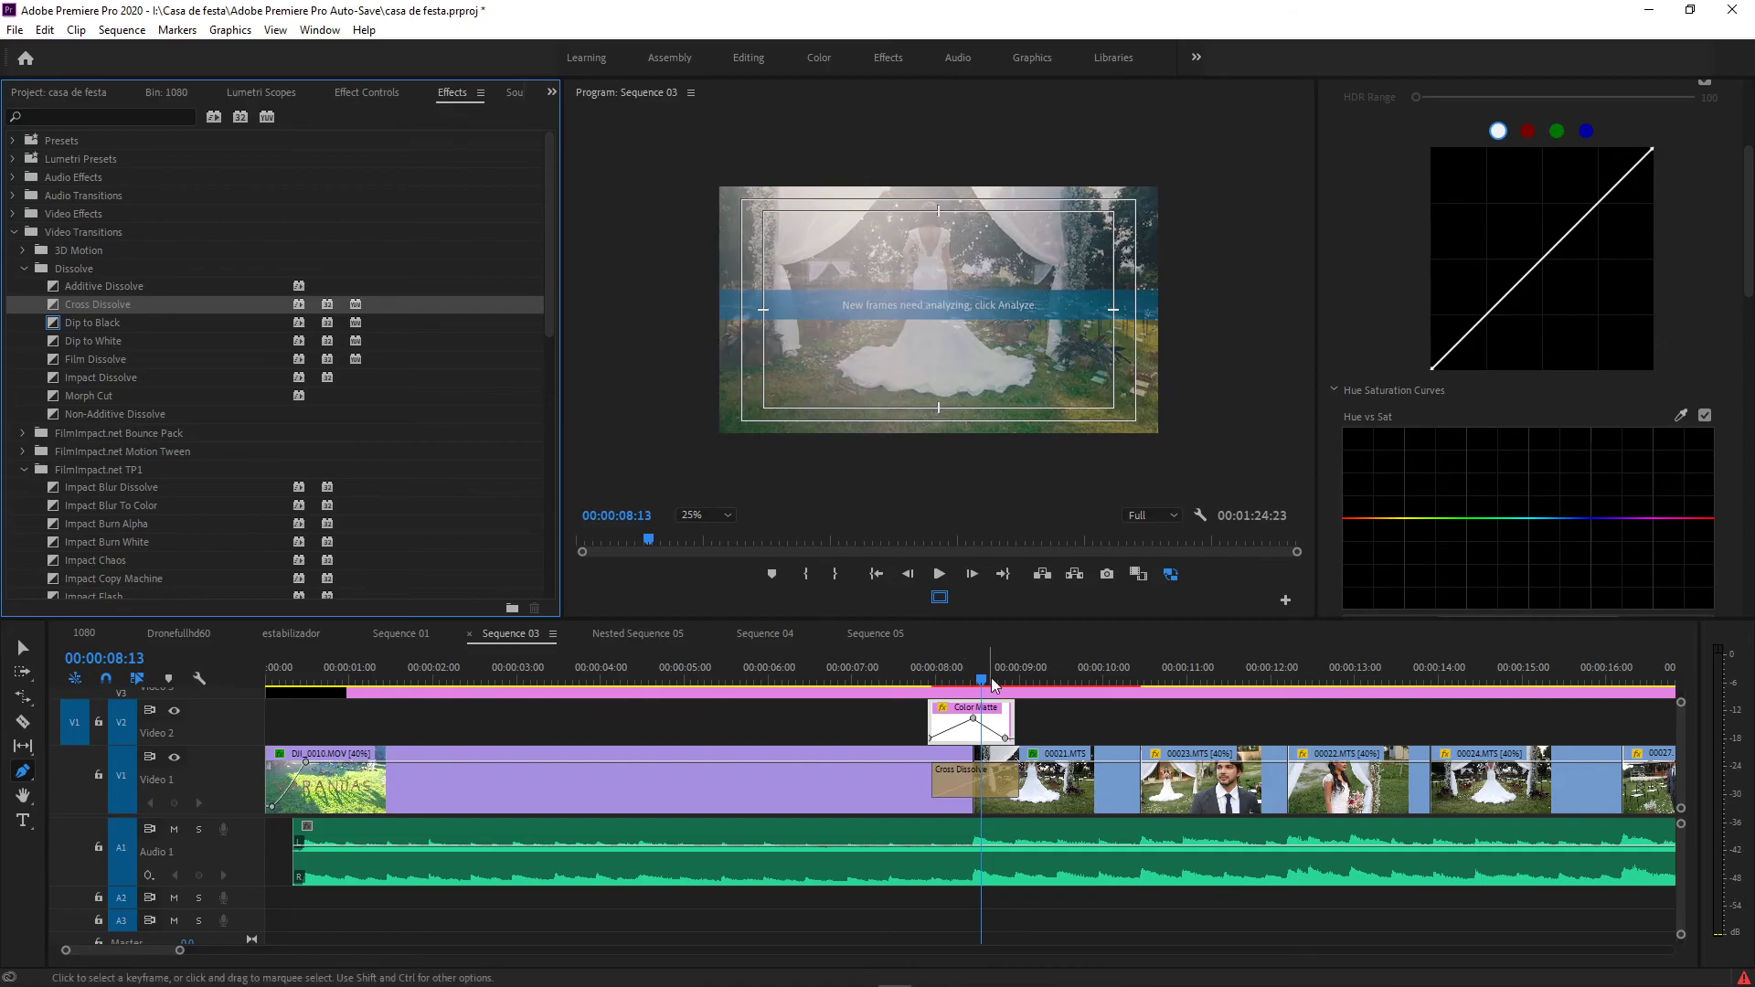
drag(968, 687, 985, 774)
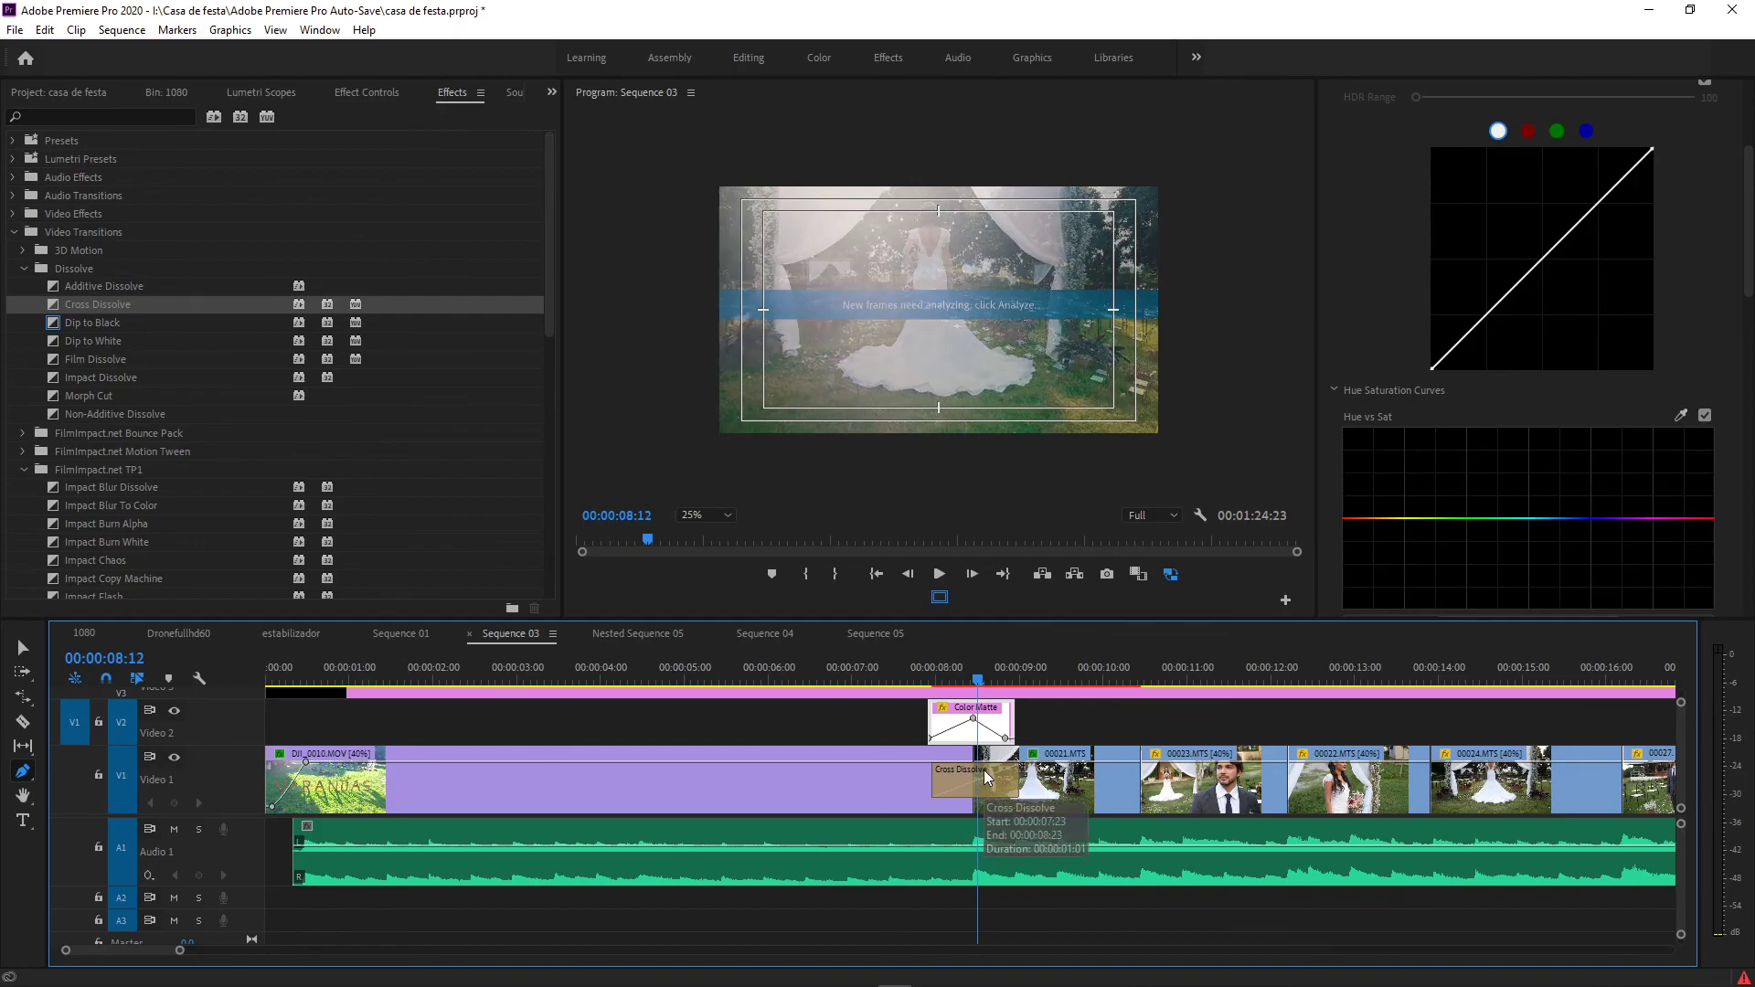